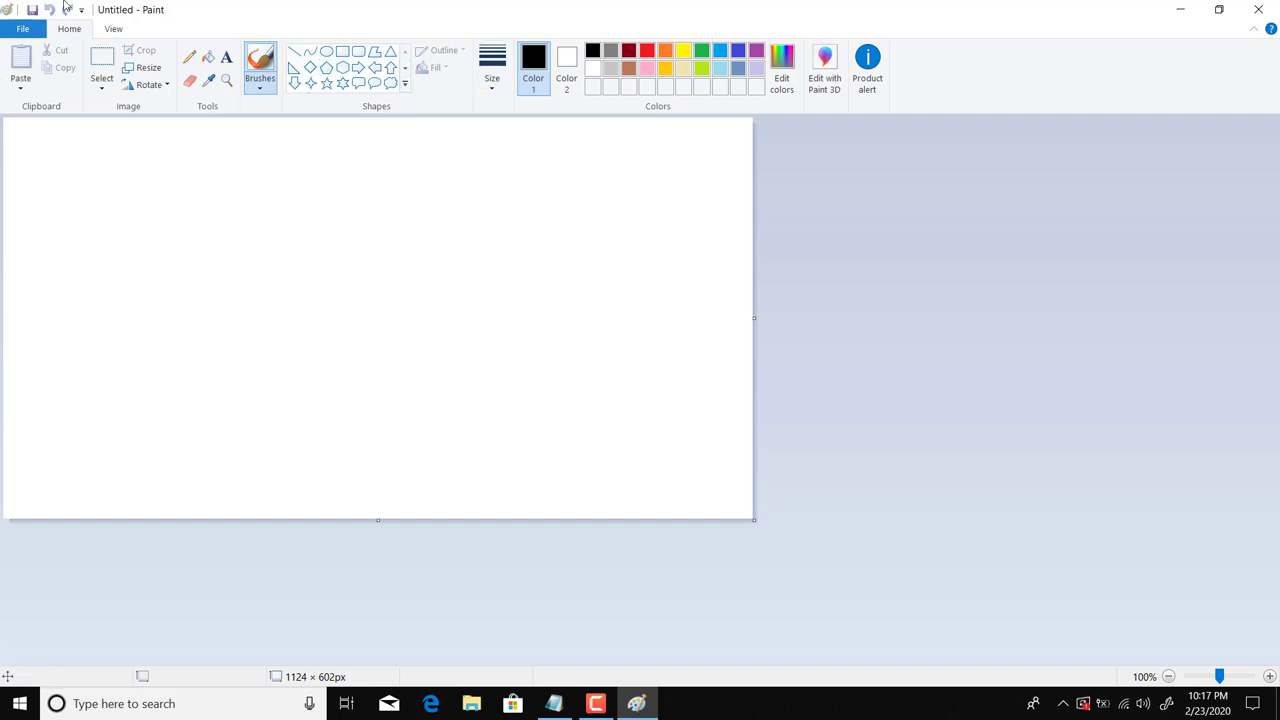
pyautogui.click(24, 32)
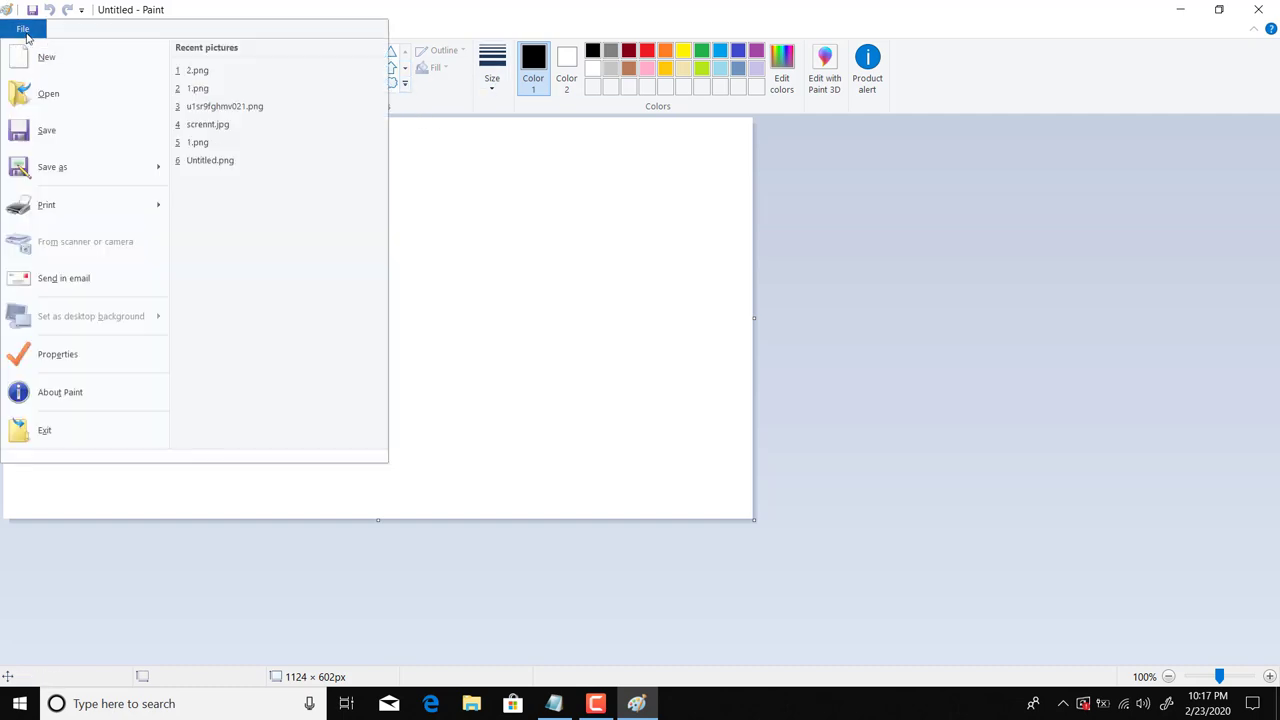
pyautogui.click(714, 329)
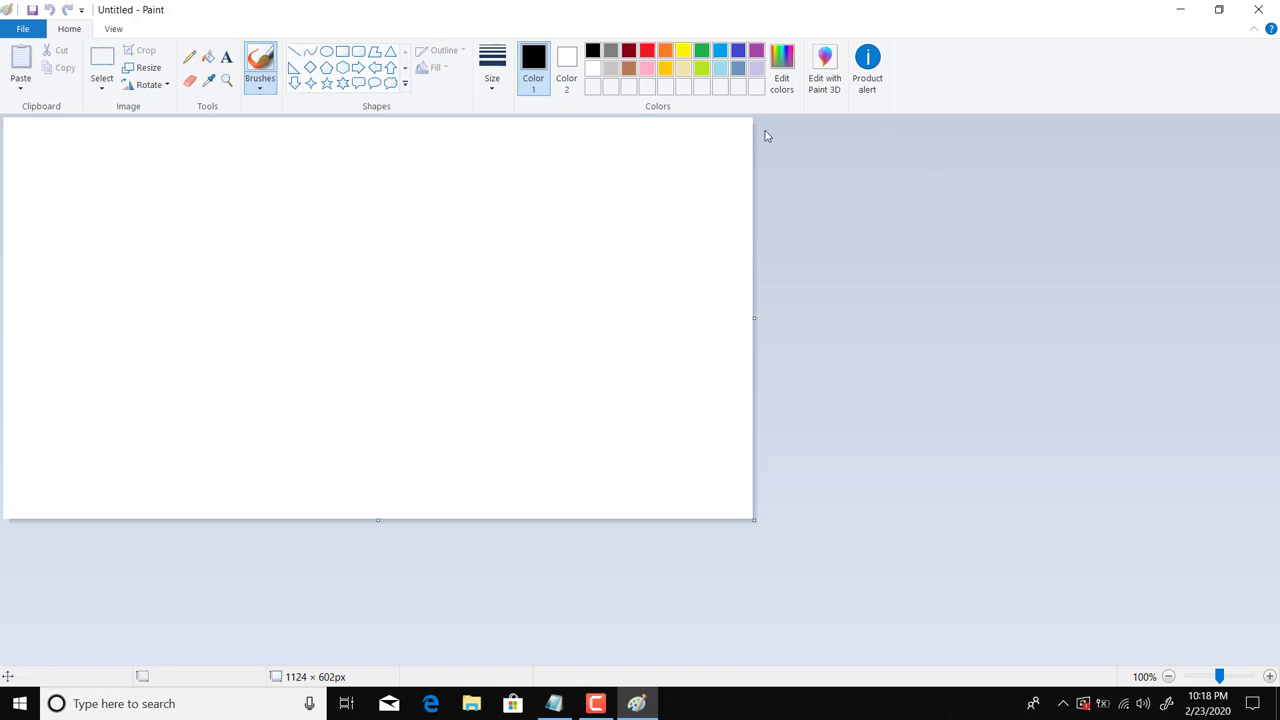
pyautogui.click(693, 469)
pyautogui.click(20, 90)
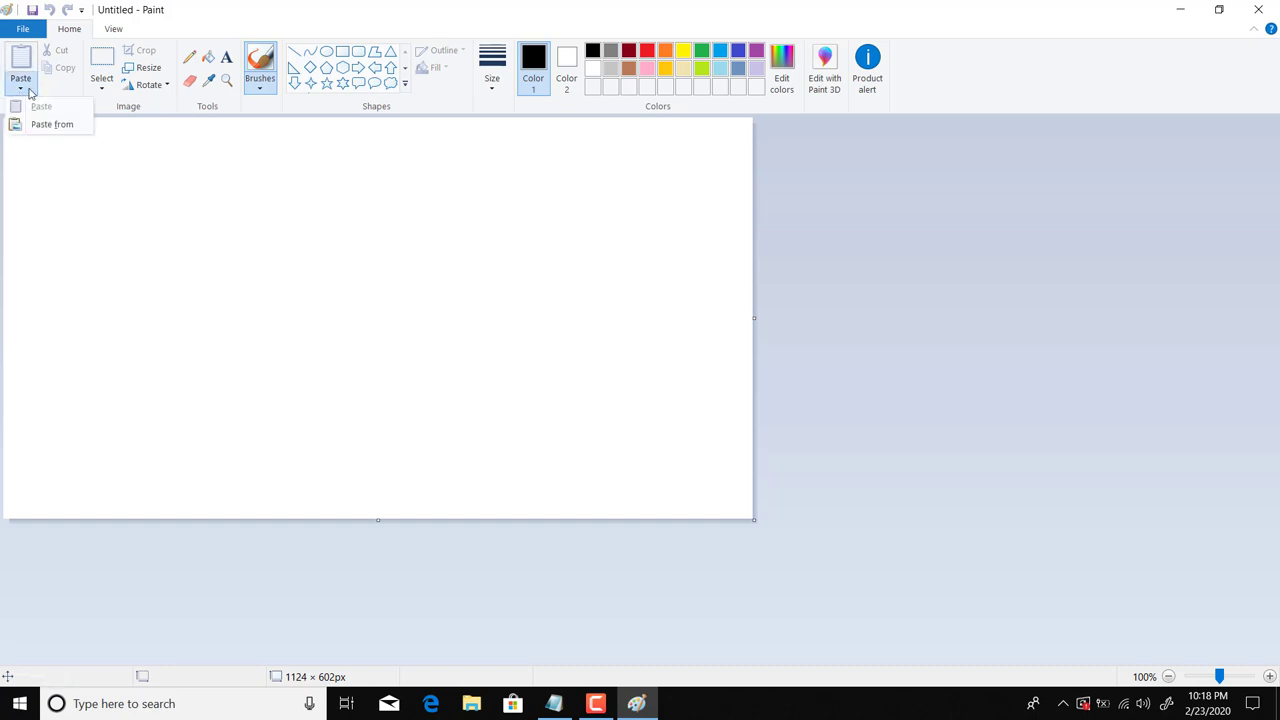
pyautogui.click(147, 176)
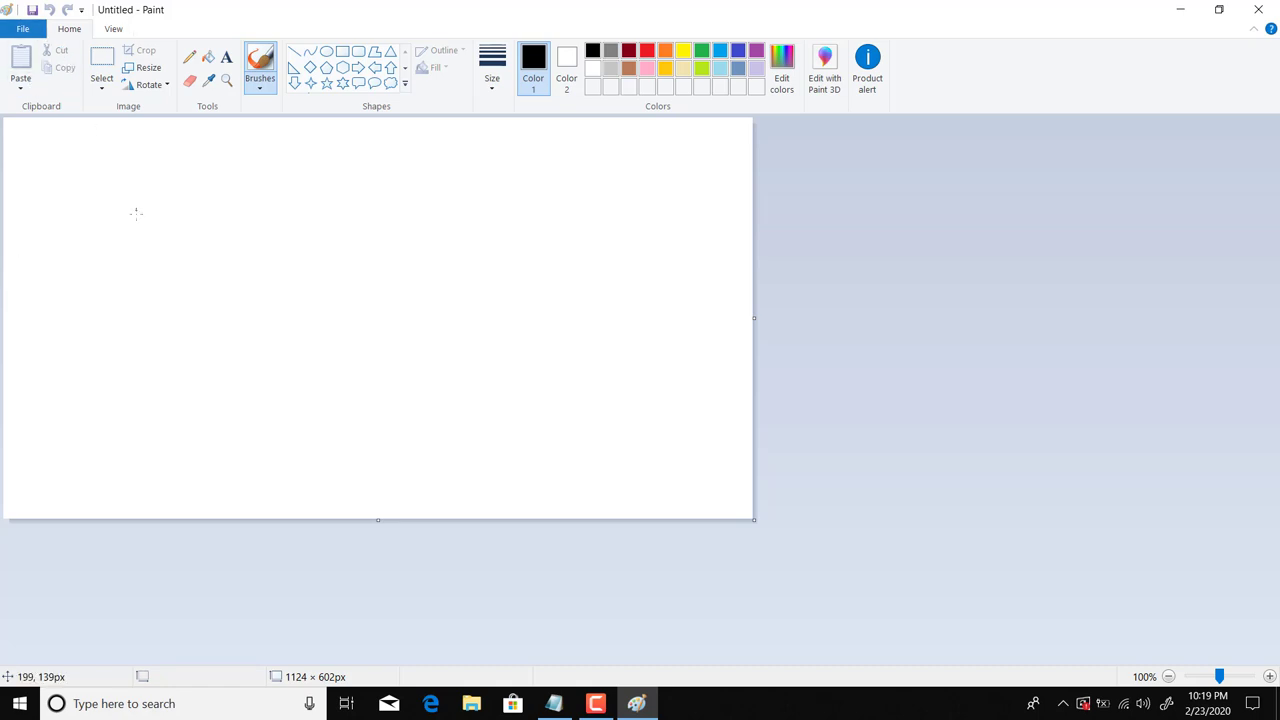
pyautogui.click(108, 89)
pyautogui.click(102, 88)
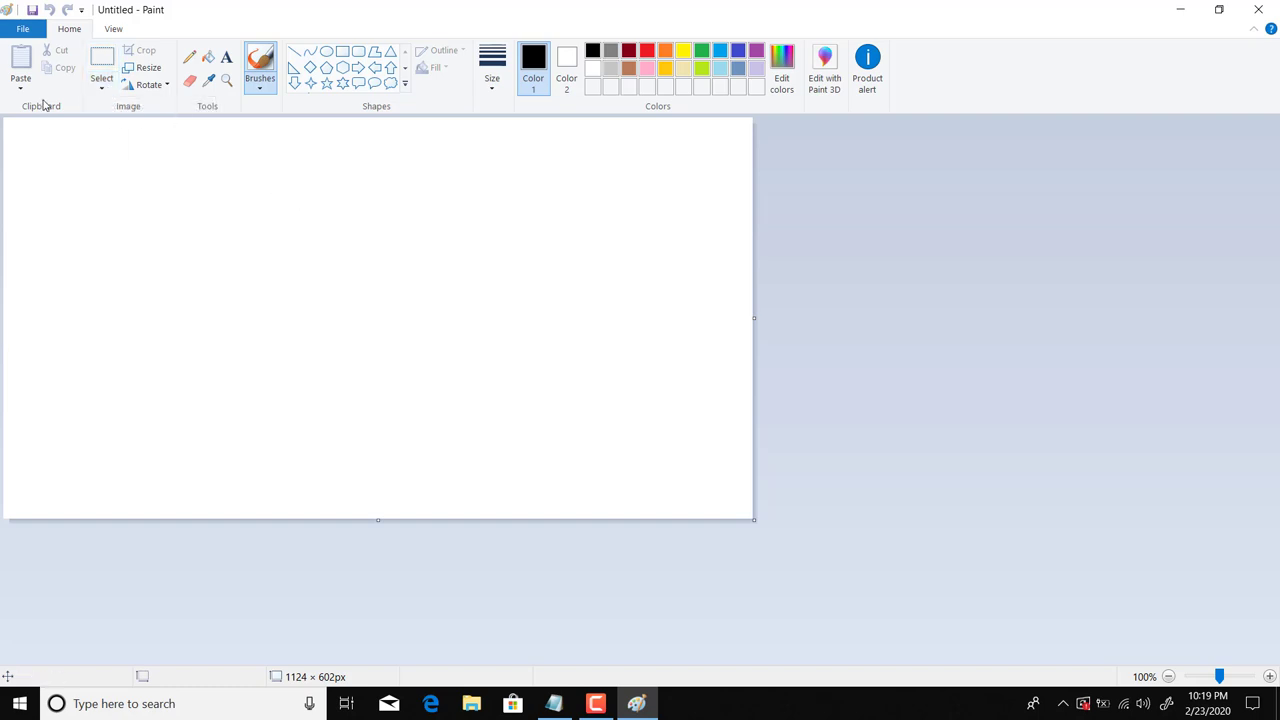
pyautogui.click(100, 89)
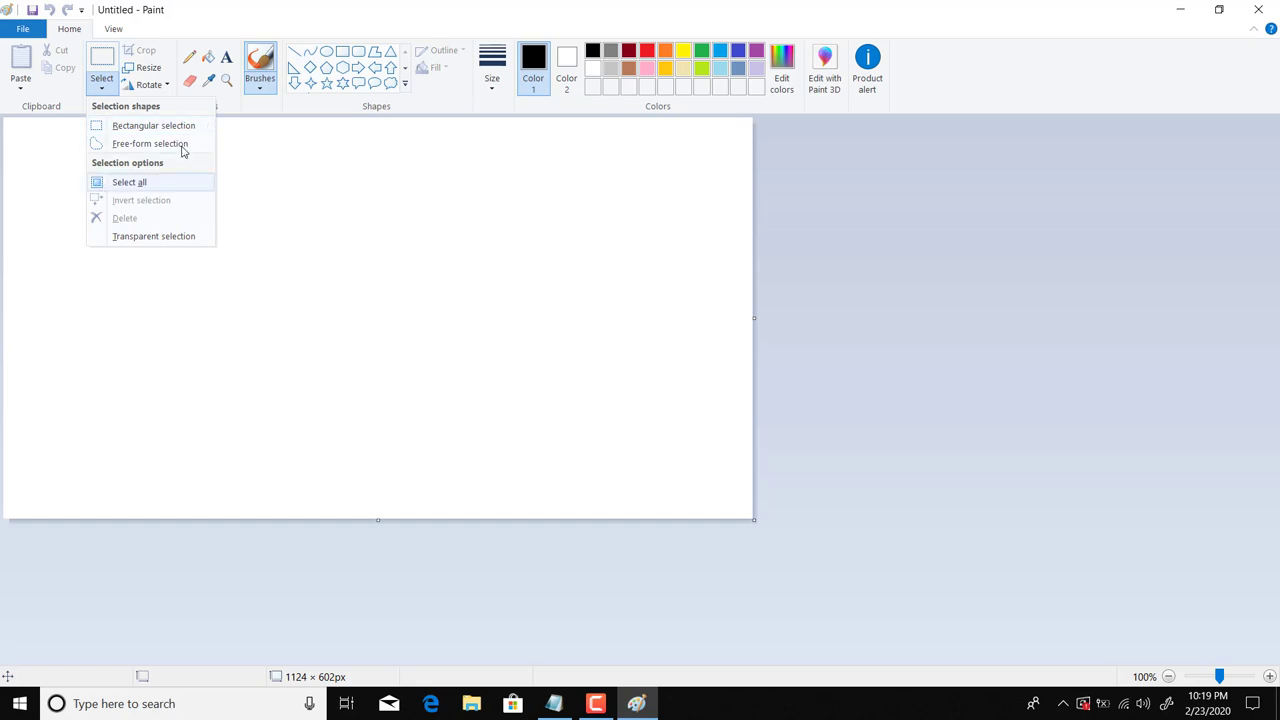
pyautogui.click(100, 95)
# Make a rectangular selection about 402 × 197 px on the upper-left part of the canvas and move it rightward
pyautogui.click(100, 95)
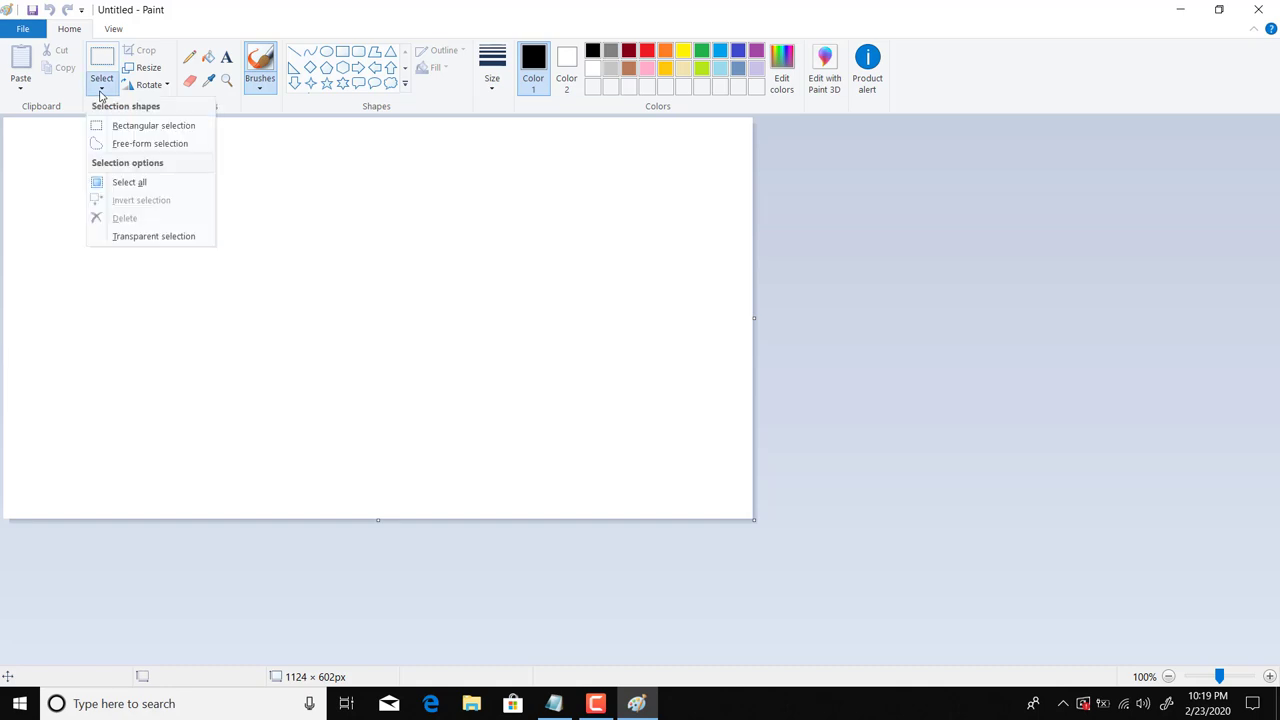
pyautogui.click(133, 126)
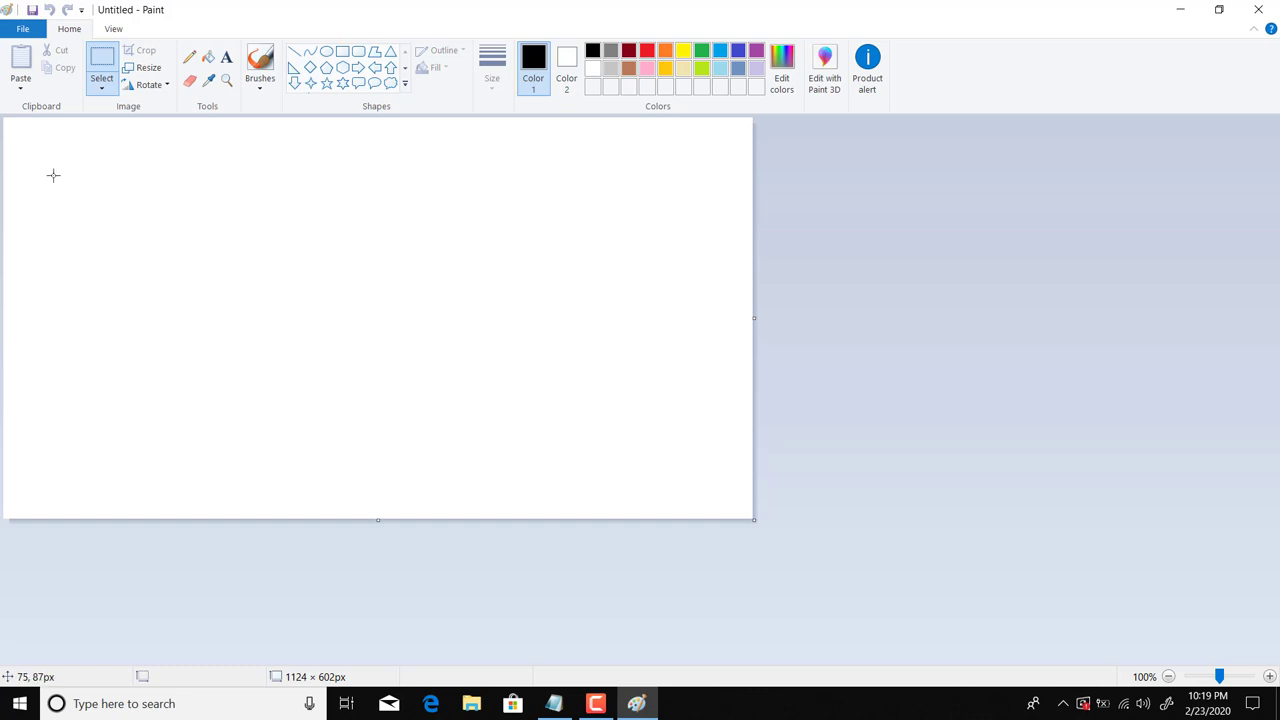
pyautogui.moveTo(53, 175); pyautogui.dragTo(320, 303)
pyautogui.click(332, 180)
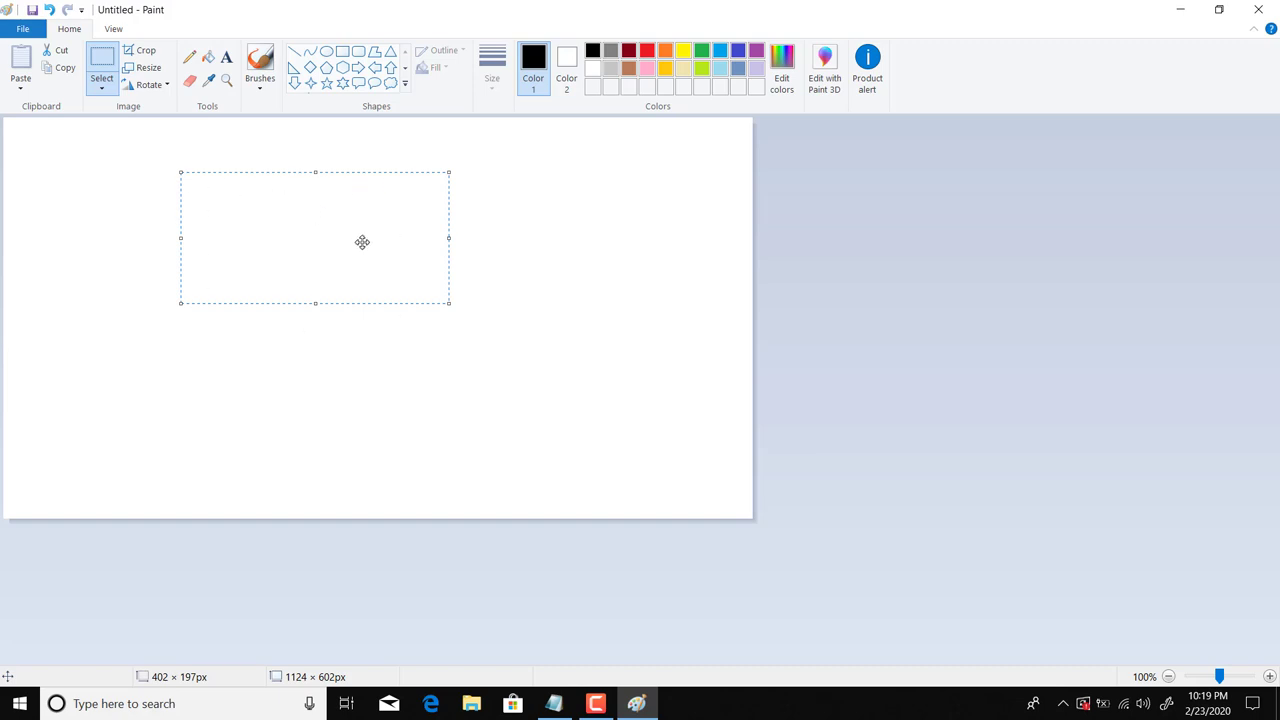
# Make a new rectangular selection about 523 × 238 px and move it up and right on the canvas
pyautogui.click(100, 90)
pyautogui.click(163, 130)
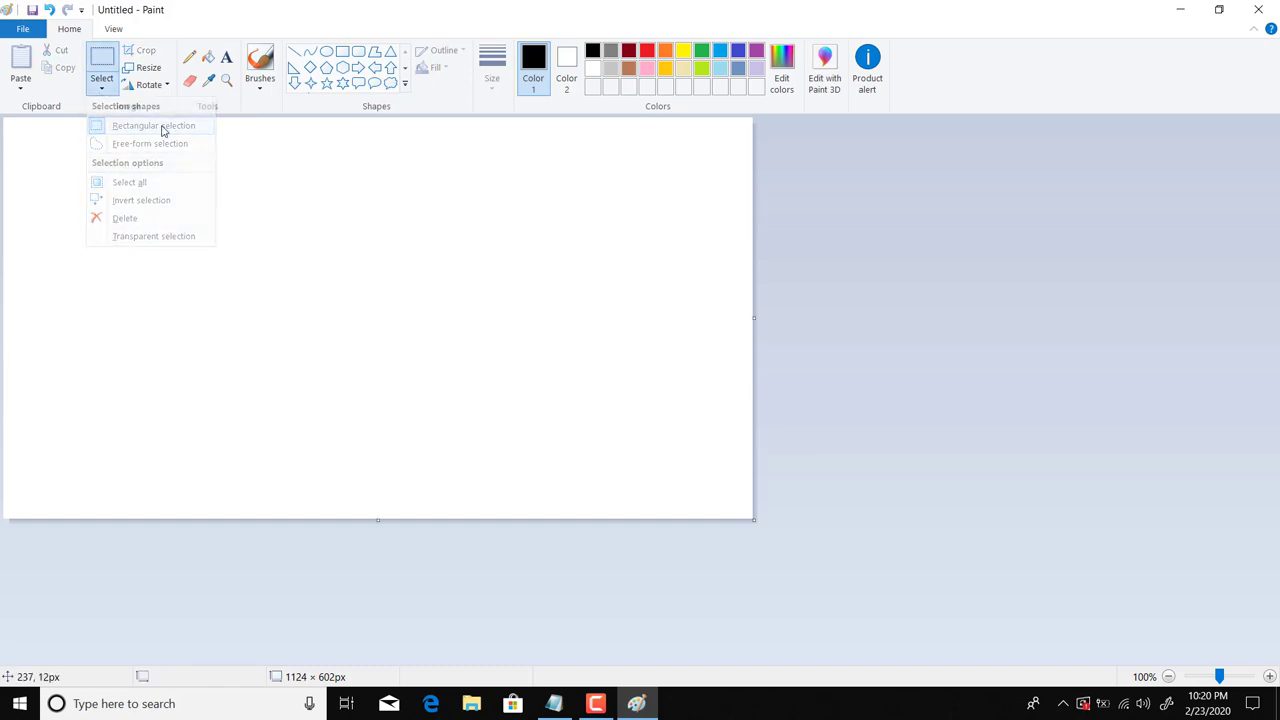
pyautogui.moveTo(80, 171); pyautogui.dragTo(428, 328)
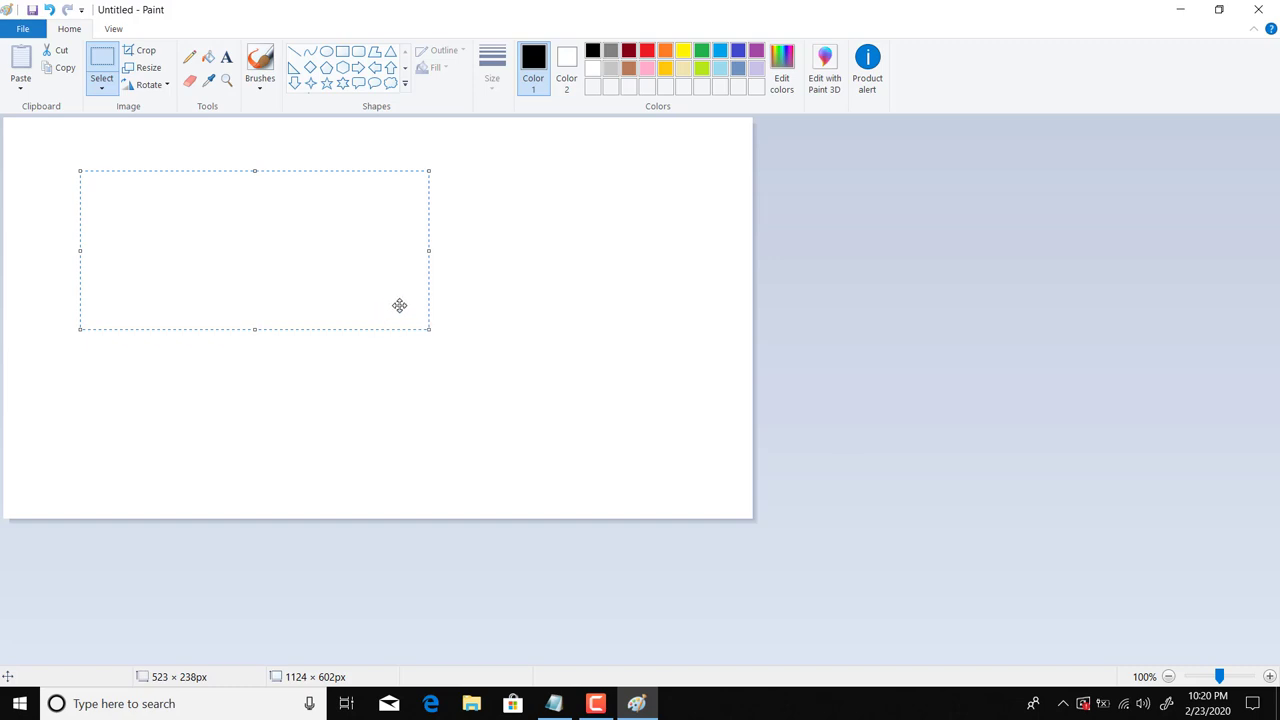
pyautogui.press('Escape')
pyautogui.moveTo(389, 187); pyautogui.dragTo(458, 162)
# Try the free-form selection on the blank canvas, ending with a small area about 89 × 12 px near the lower-right
pyautogui.click(101, 88)
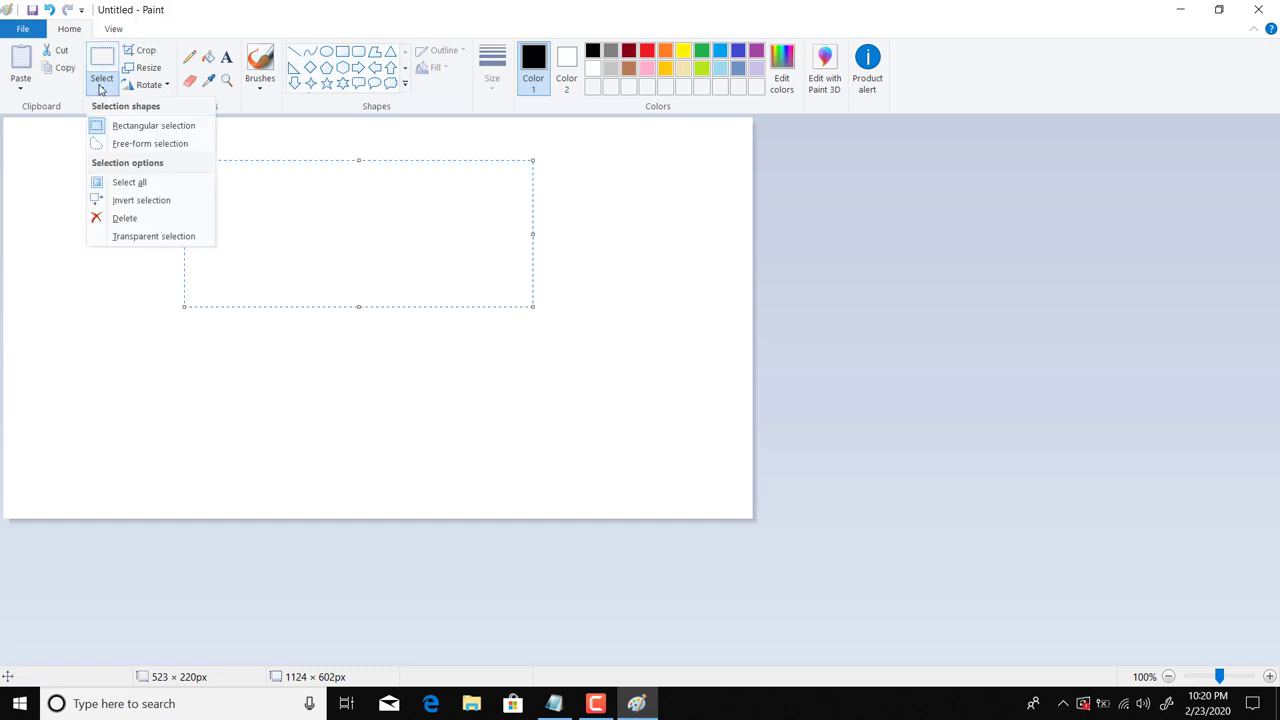
pyautogui.click(154, 145)
pyautogui.moveTo(110, 168); pyautogui.dragTo(195, 235)
pyautogui.moveTo(297, 187)
pyautogui.mouseDown()
pyautogui.moveTo(371, 181)
pyautogui.moveTo(649, 351)
pyautogui.moveTo(680, 393)
pyautogui.mouseUp()
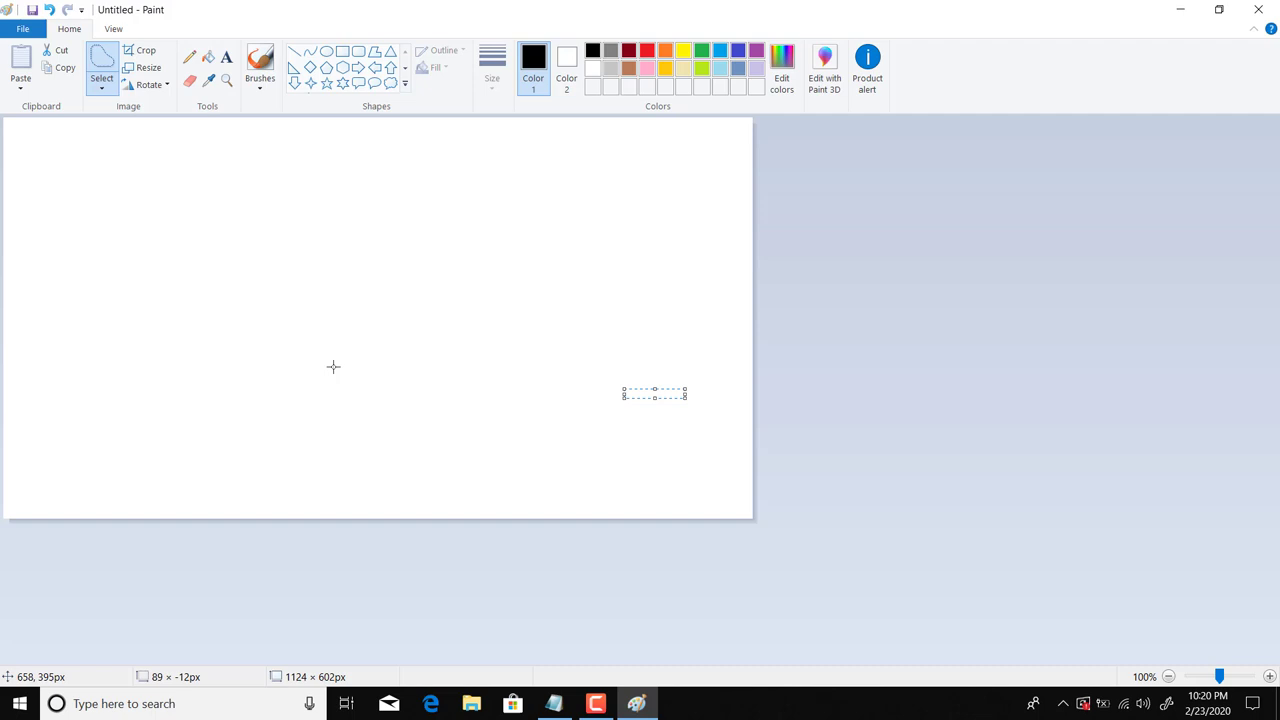
# Draw a wide free-form selection about 741 × 115 px across the canvas and move it toward the upper-left
pyautogui.click(99, 83)
pyautogui.click(120, 143)
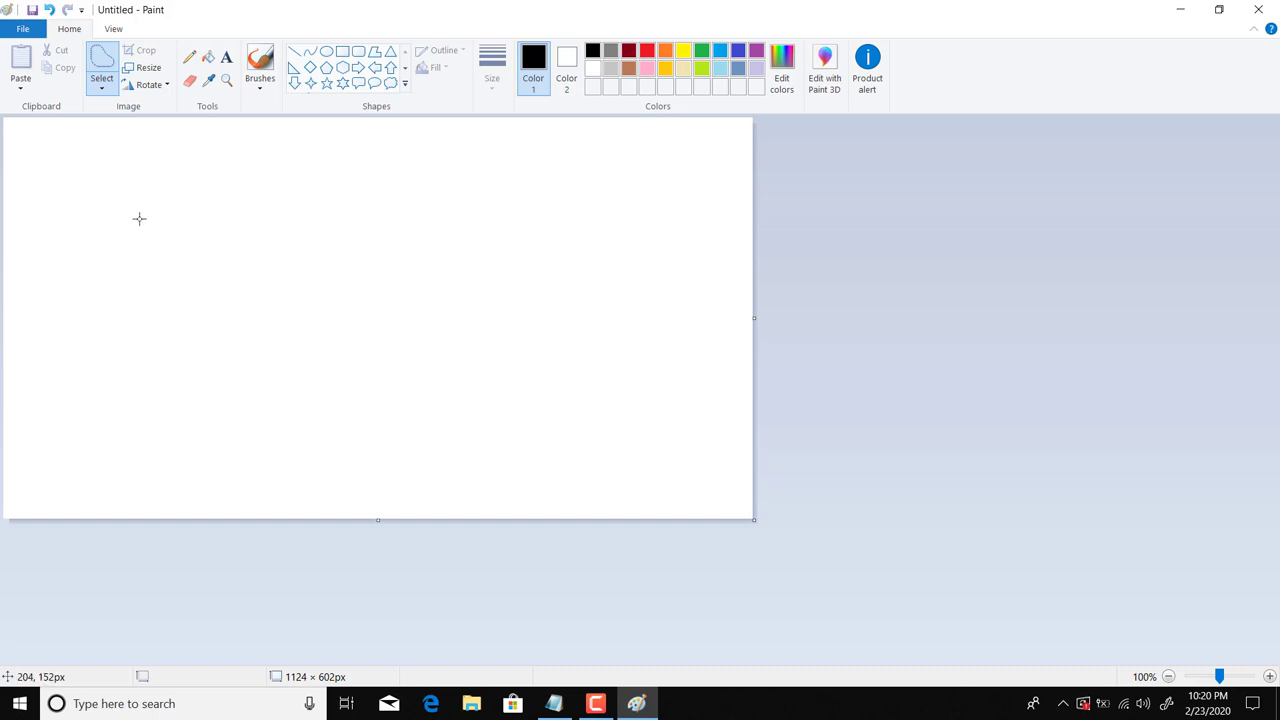
pyautogui.moveTo(139, 218); pyautogui.dragTo(632, 295)
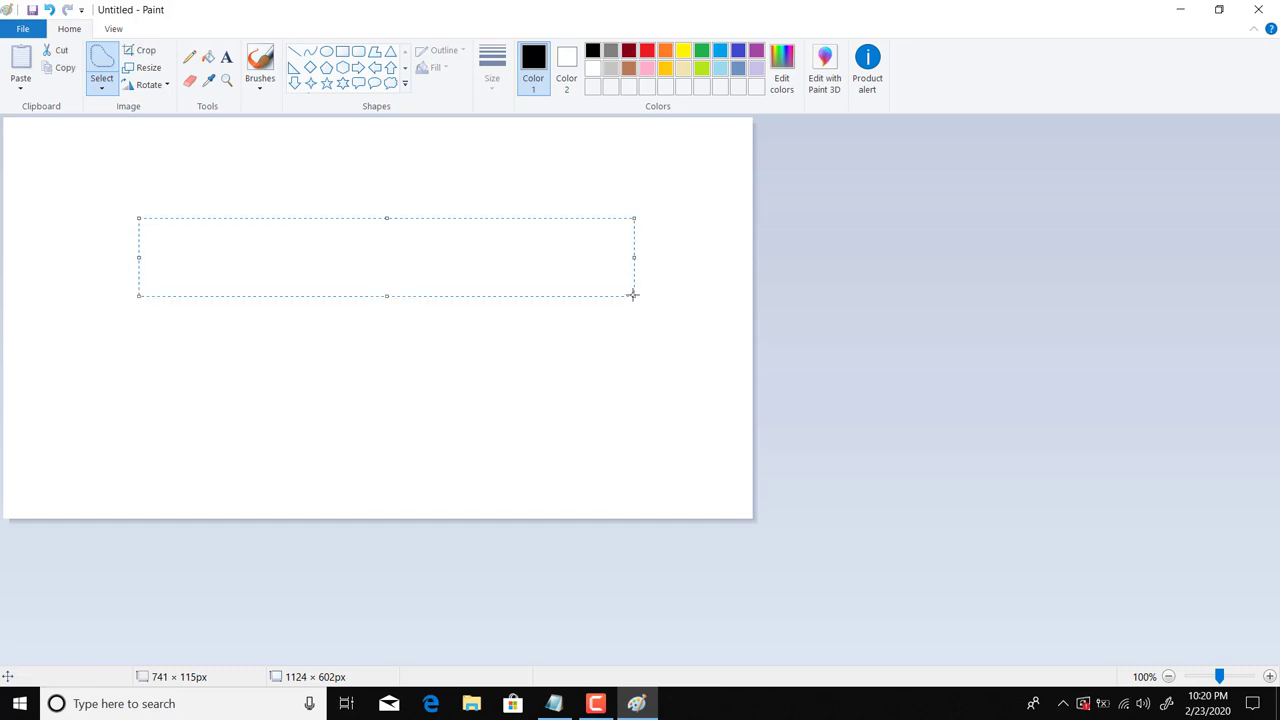
pyautogui.moveTo(534, 220); pyautogui.dragTo(393, 203)
pyautogui.moveTo(251, 203); pyautogui.dragTo(298, 199)
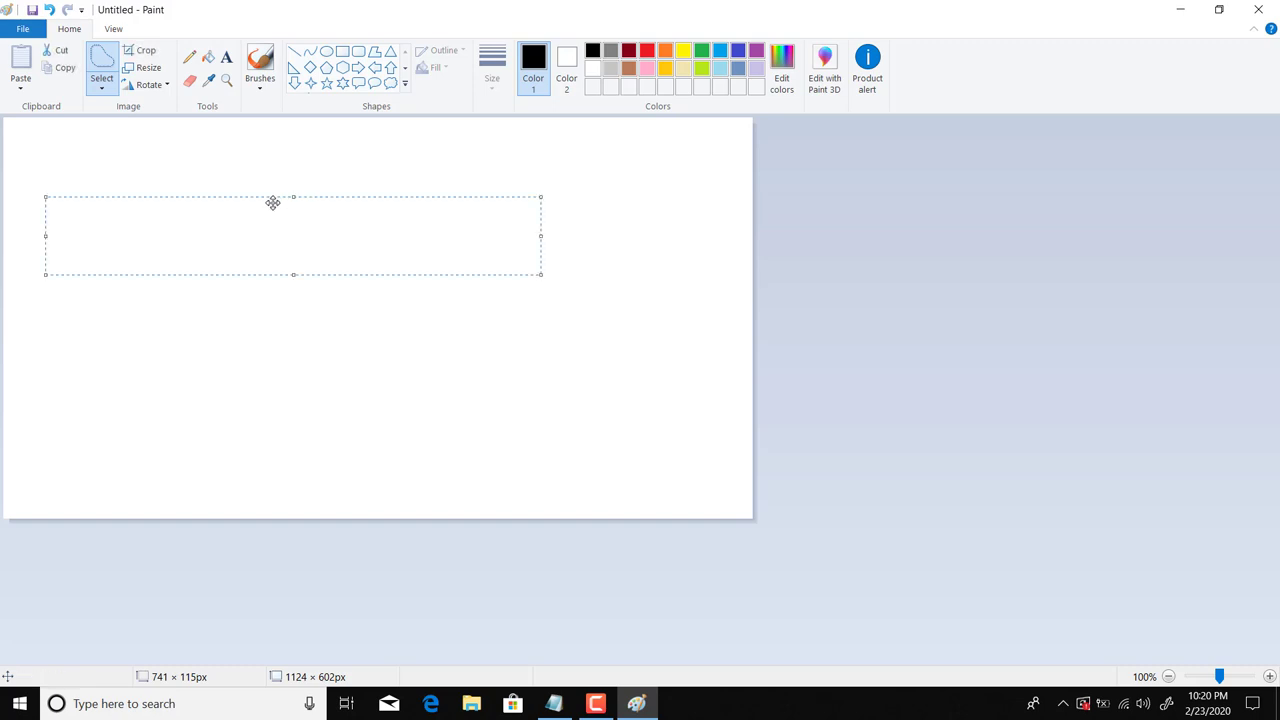
pyautogui.click(101, 86)
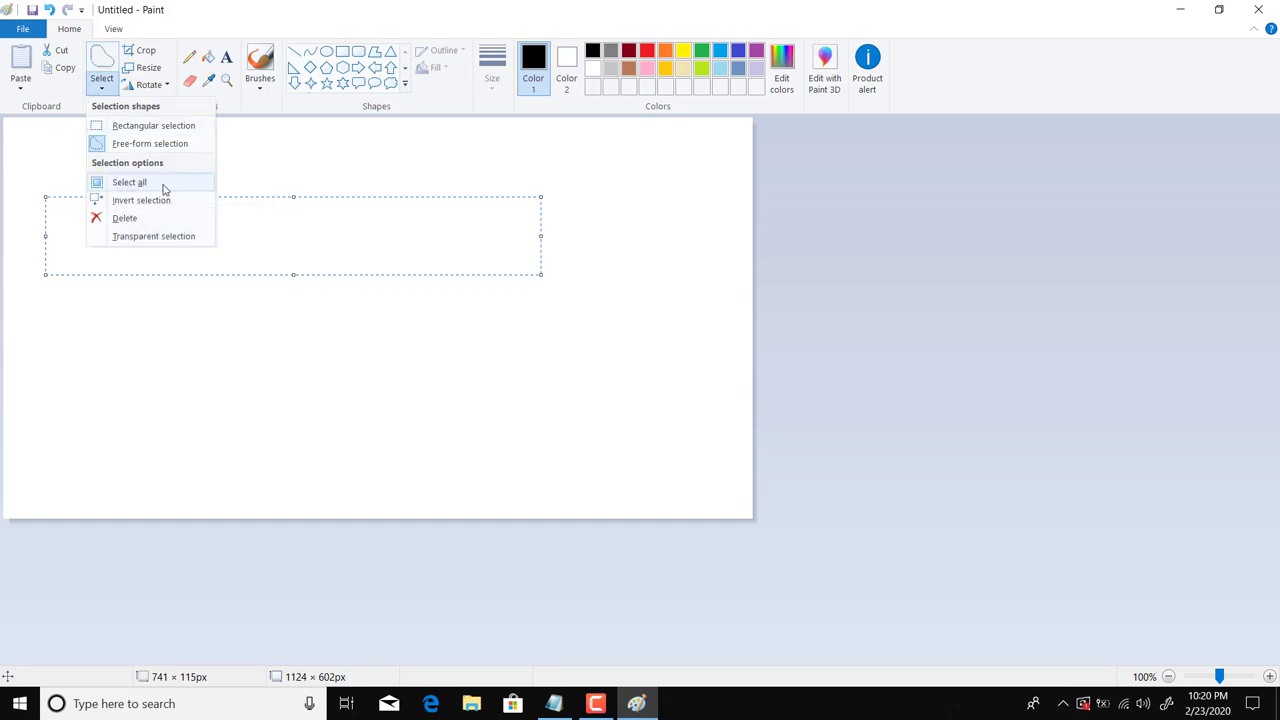
pyautogui.click(603, 190)
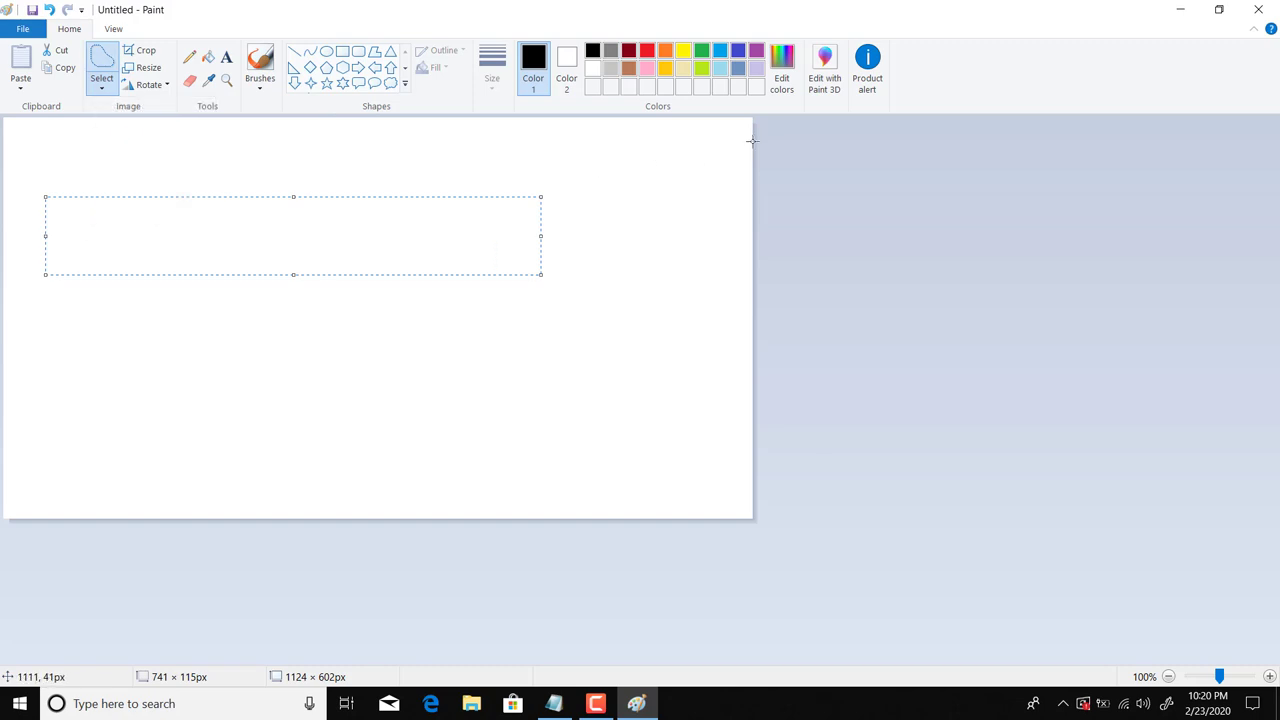
pyautogui.click(99, 89)
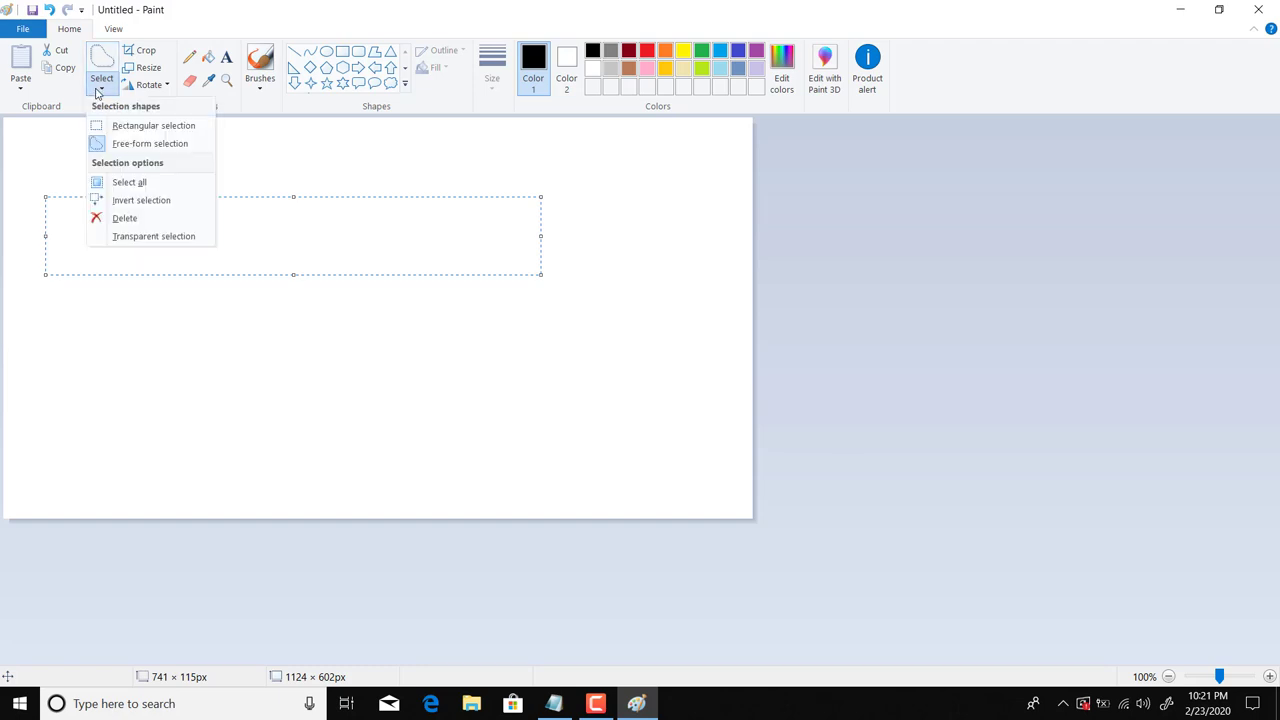
pyautogui.click(443, 143)
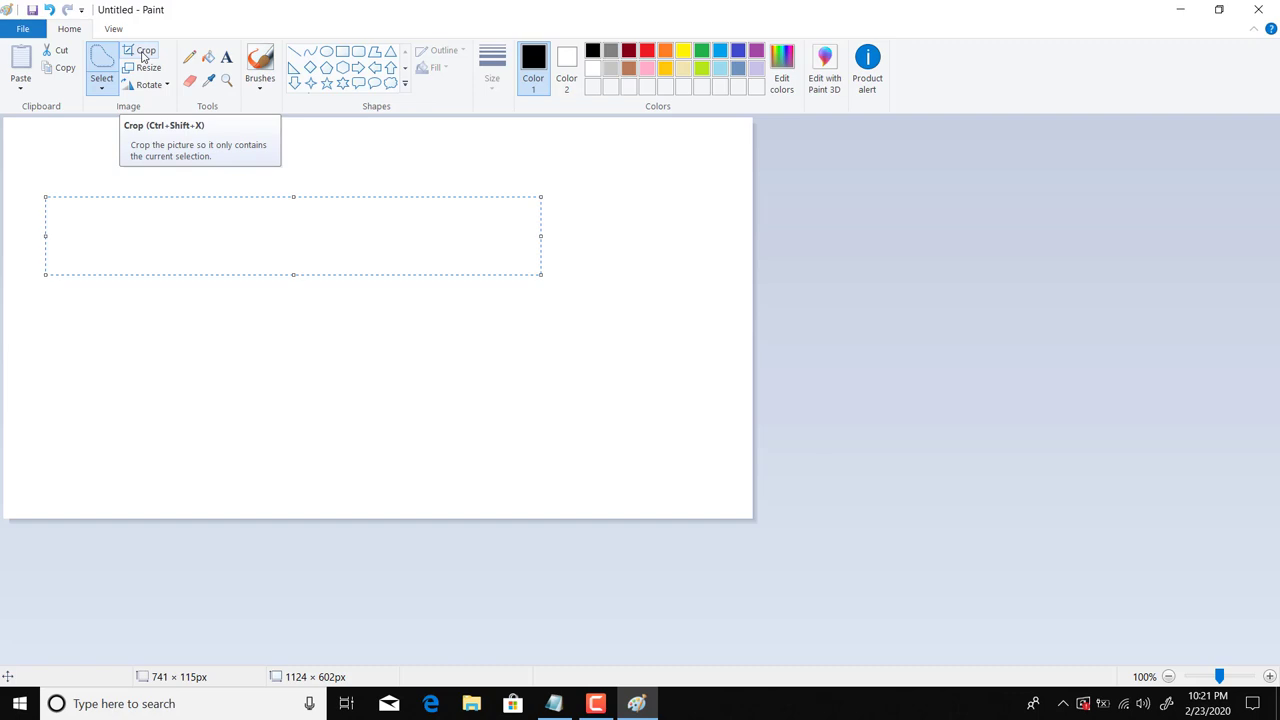
# Clear the current selection and crop the canvas to a new free-form selection about 451 × 190 px
pyautogui.click(606, 331)
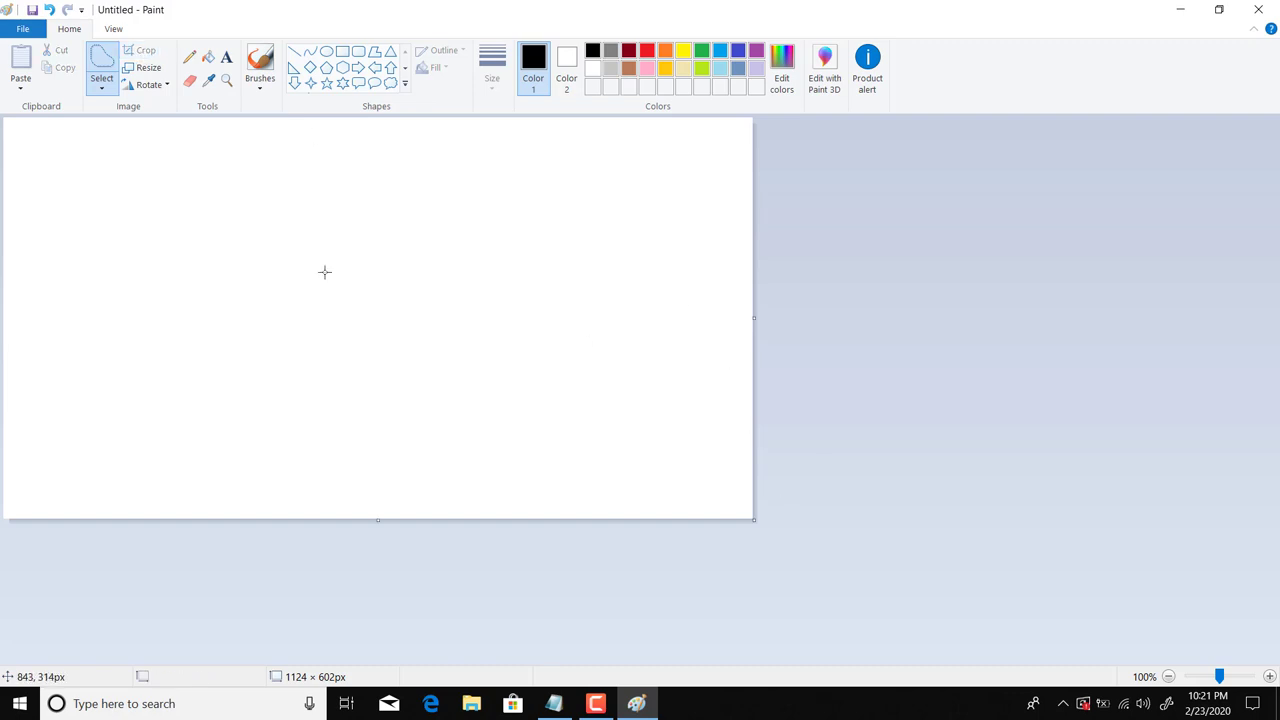
pyautogui.moveTo(134, 232); pyautogui.dragTo(434, 358)
pyautogui.click(140, 50)
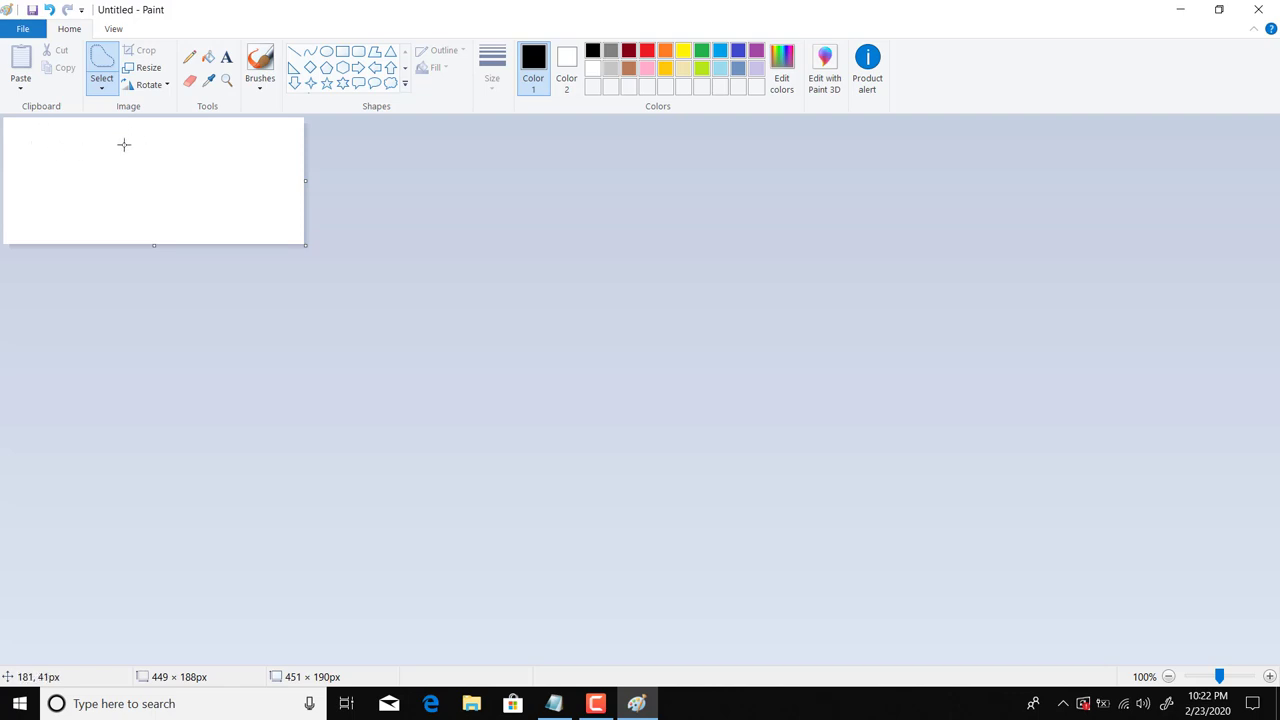
# Set the image resize to work in pixels without maintaining the aspect ratio
pyautogui.click(157, 72)
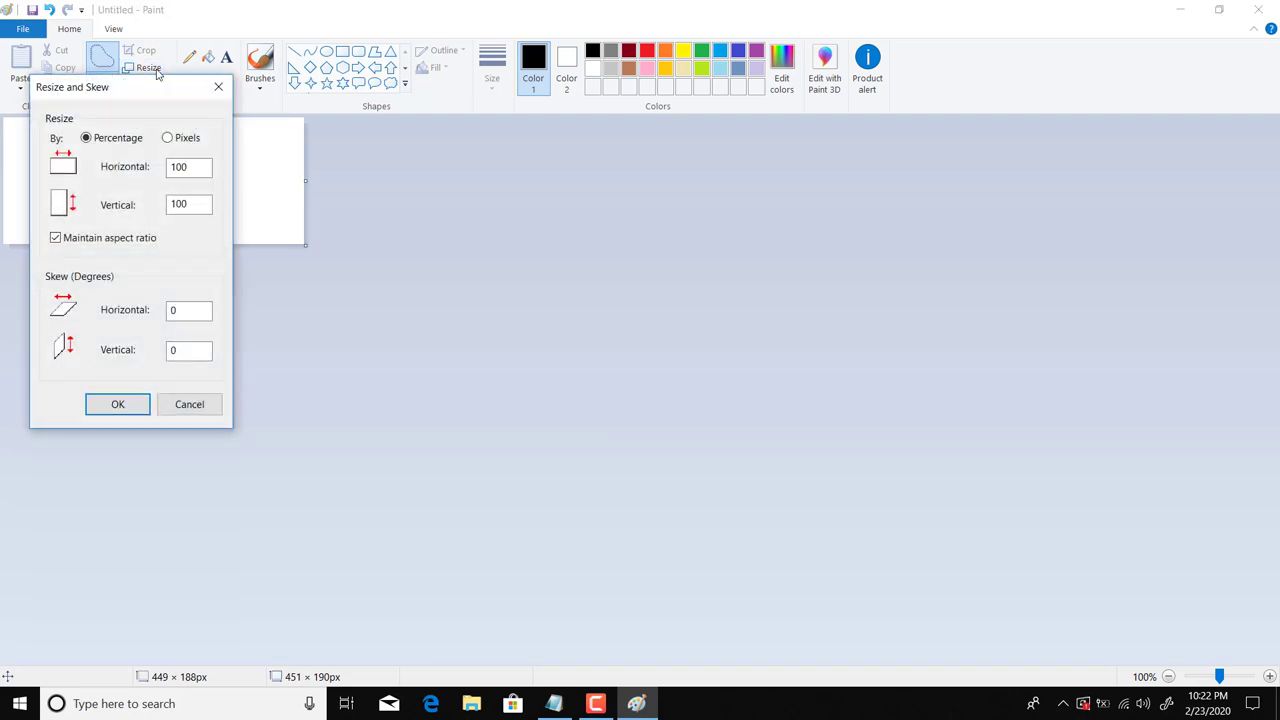
pyautogui.moveTo(126, 87); pyautogui.dragTo(408, 97)
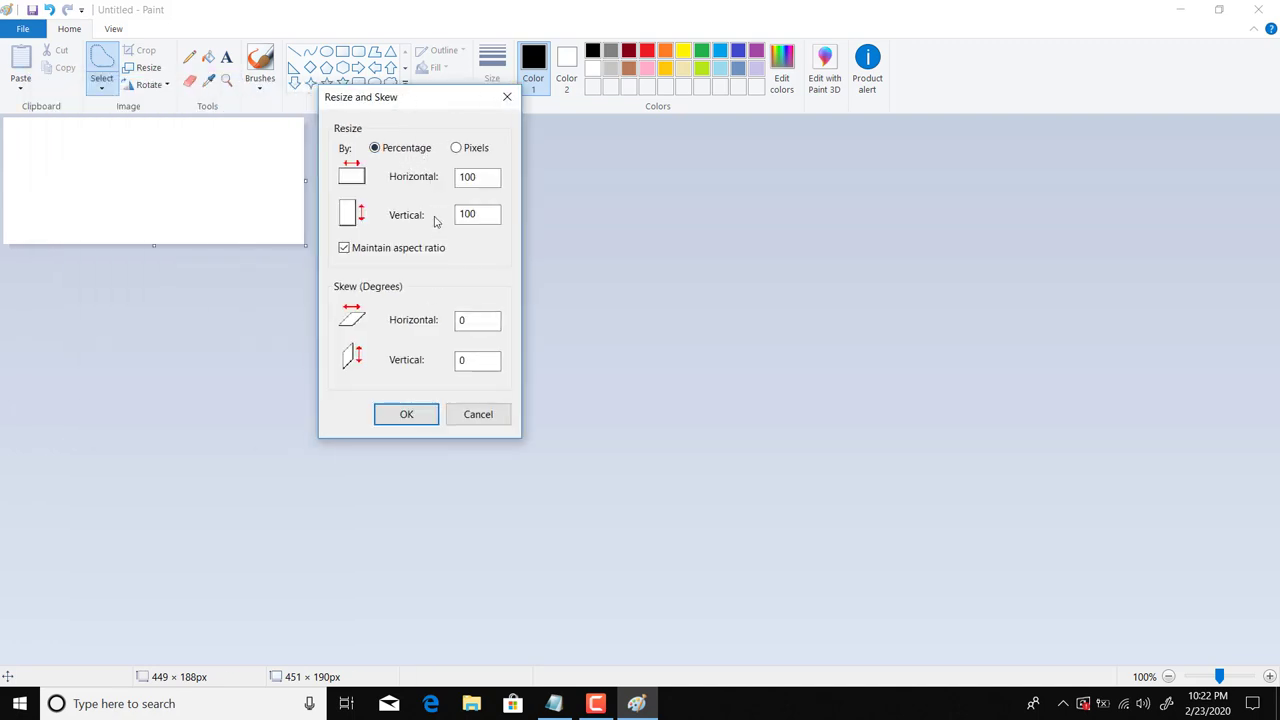
pyautogui.moveTo(478, 178); pyautogui.dragTo(426, 180)
pyautogui.click(474, 178)
pyautogui.click(465, 151)
pyautogui.click(388, 254)
# Resize the canvas to 1280 px horizontally and 720 px vertically
pyautogui.moveTo(491, 177); pyautogui.dragTo(406, 178)
pyautogui.write('1200')
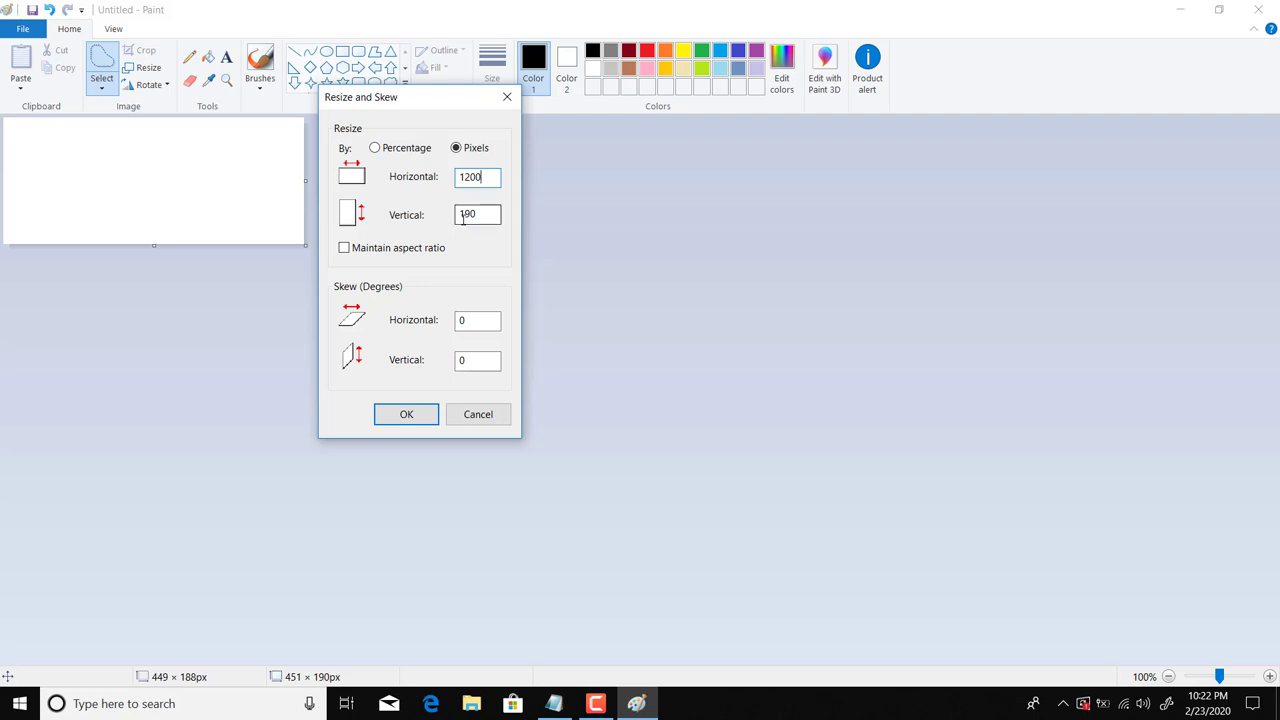
pyautogui.press('BackSpace')
pyautogui.press('BackSpace')
pyautogui.write('80')
pyautogui.press('Tab')
pyautogui.write('720')
pyautogui.press('Return')
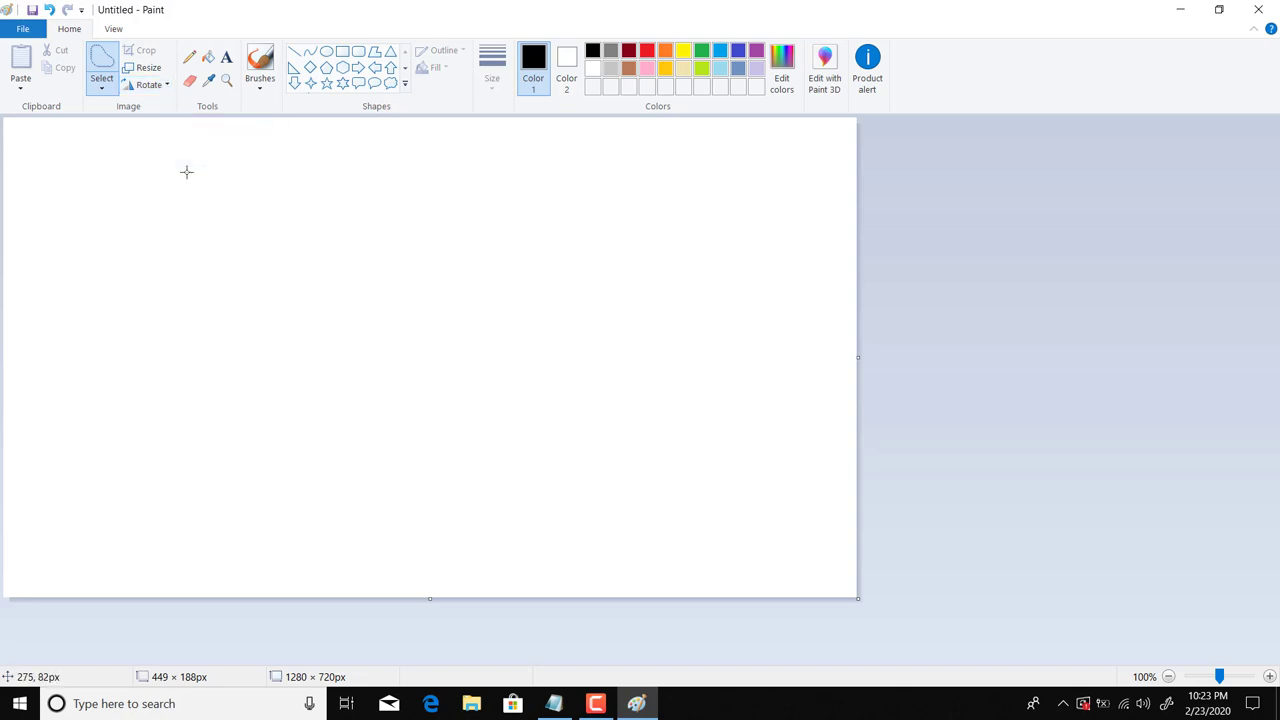
# Make a rectangular selection about 354 × 152 px on the left half of the canvas
pyautogui.click(101, 84)
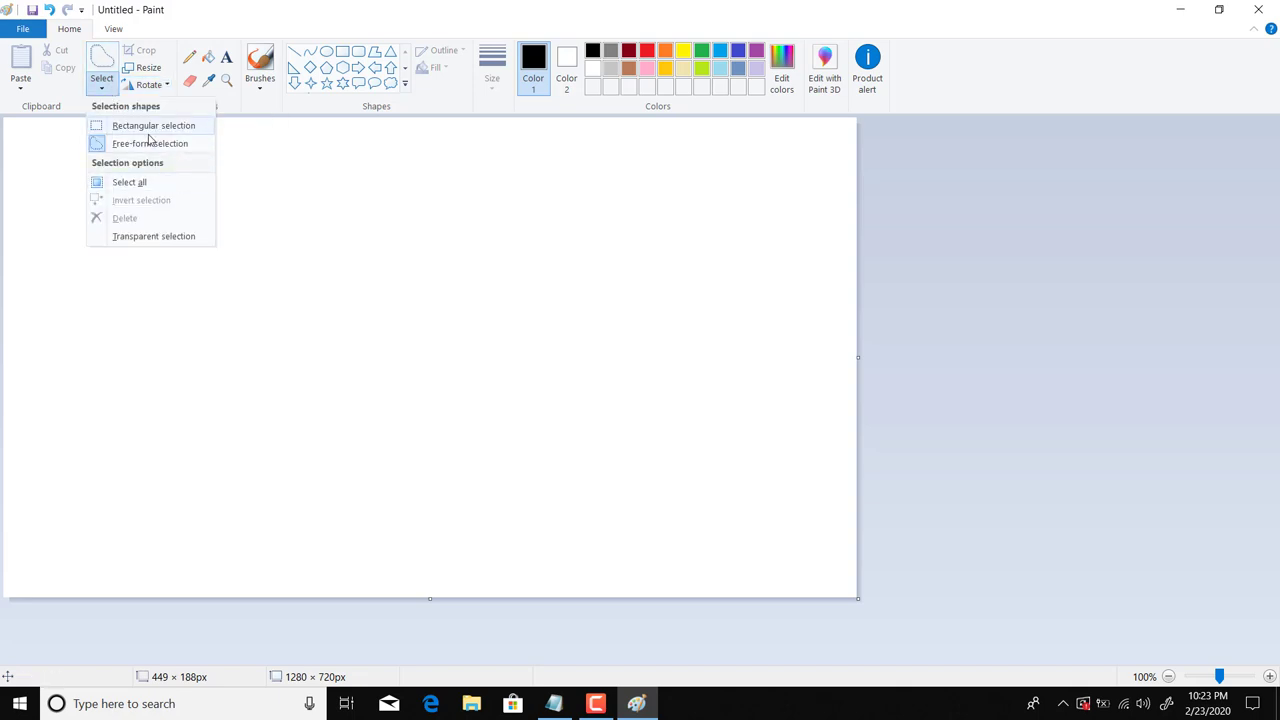
pyautogui.click(150, 127)
pyautogui.moveTo(115, 223); pyautogui.dragTo(350, 324)
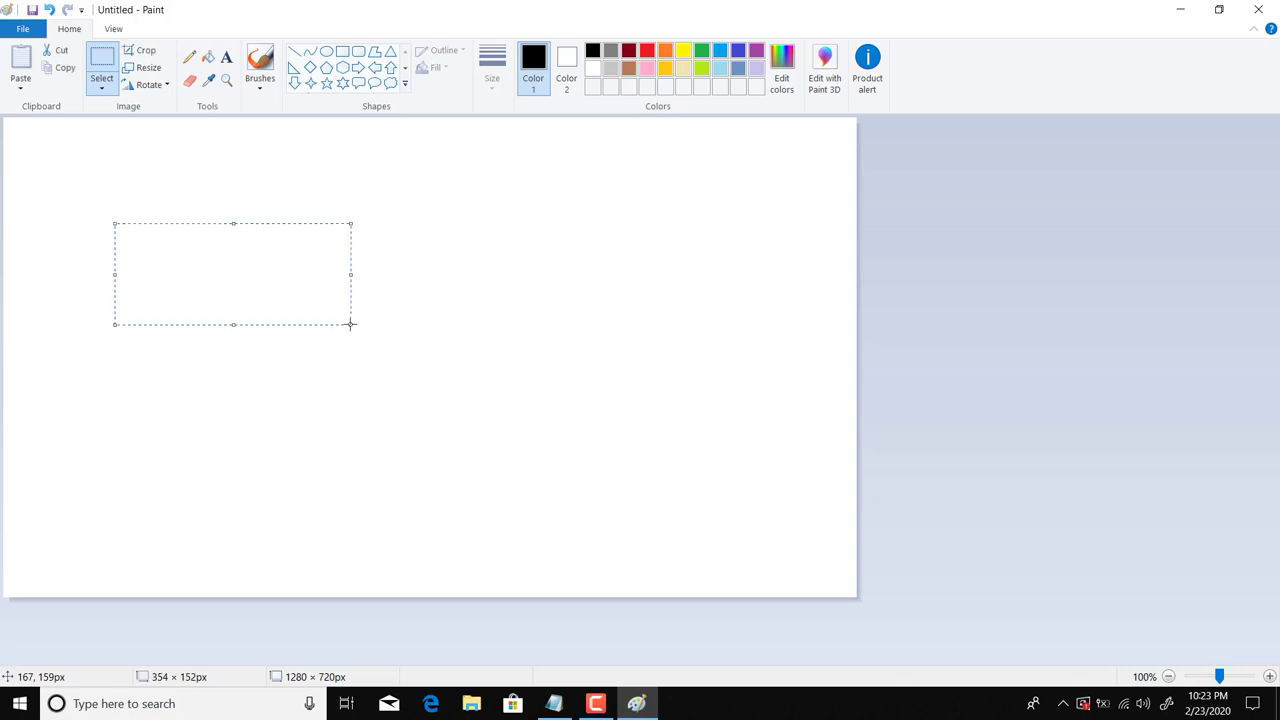
# Rotate the selected area right 90°, and rotate it left 90° twice
pyautogui.click(166, 86)
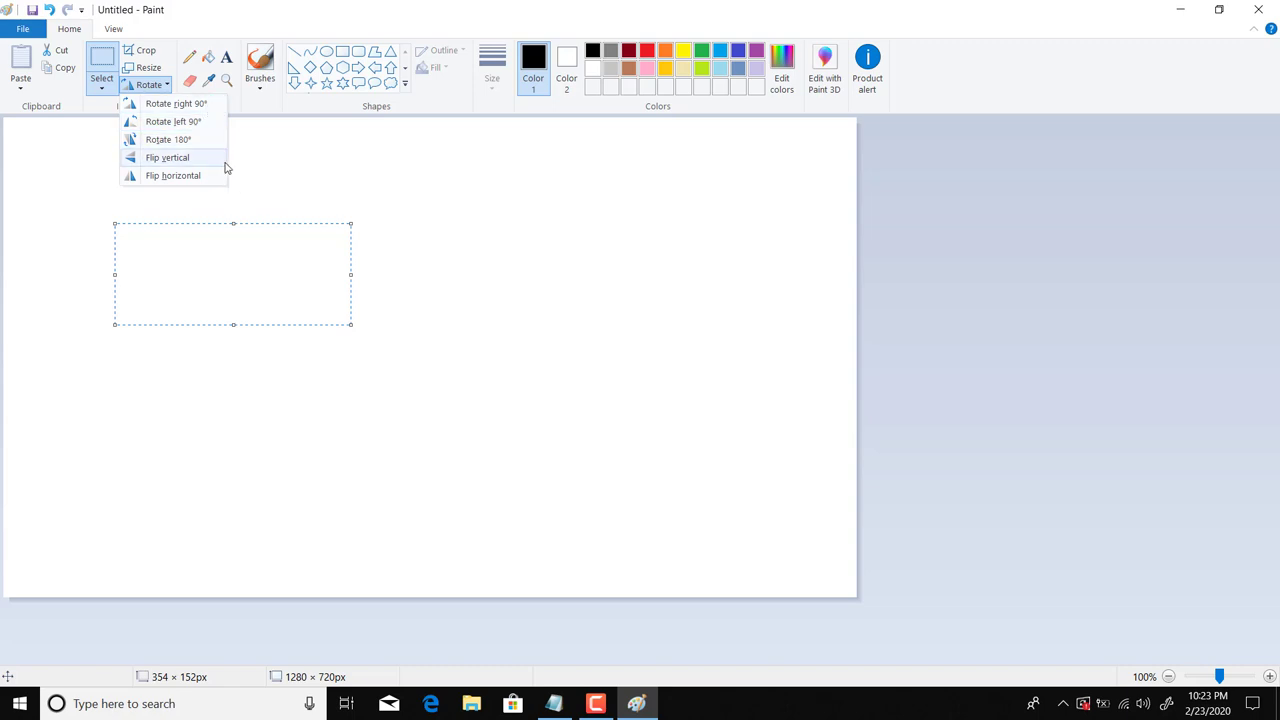
pyautogui.click(209, 112)
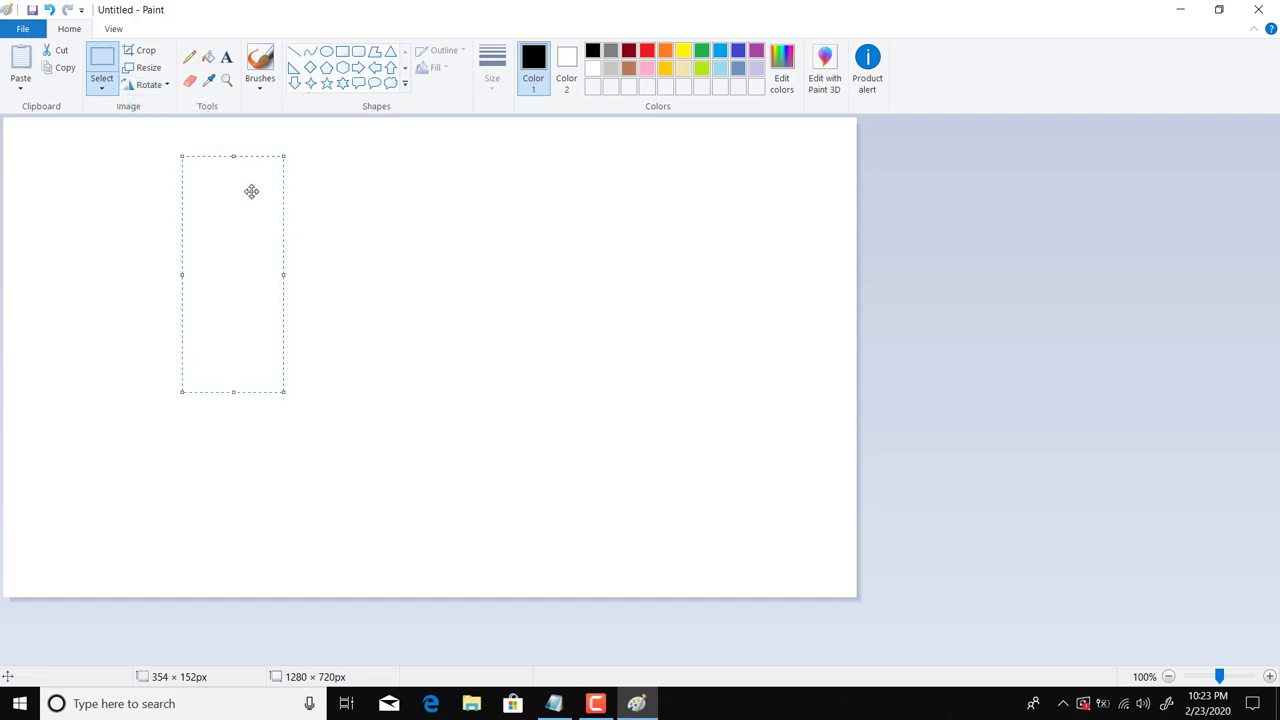
pyautogui.click(148, 85)
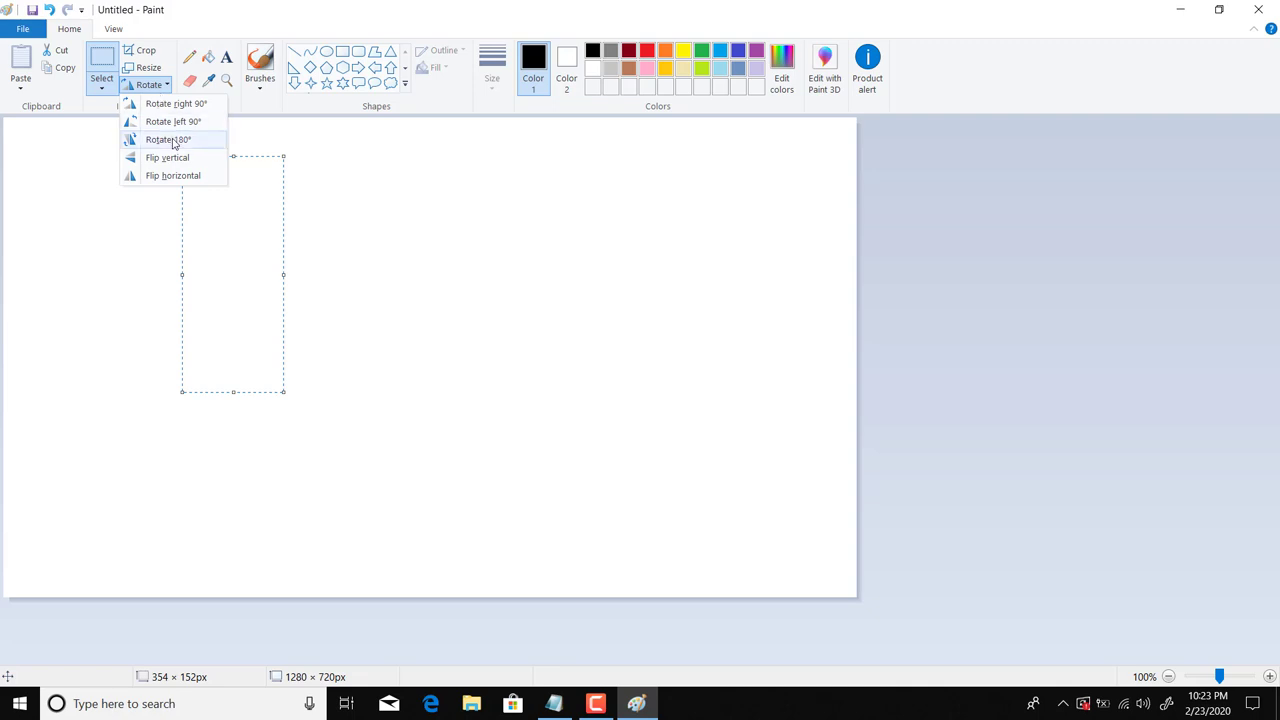
pyautogui.click(179, 122)
pyautogui.click(148, 85)
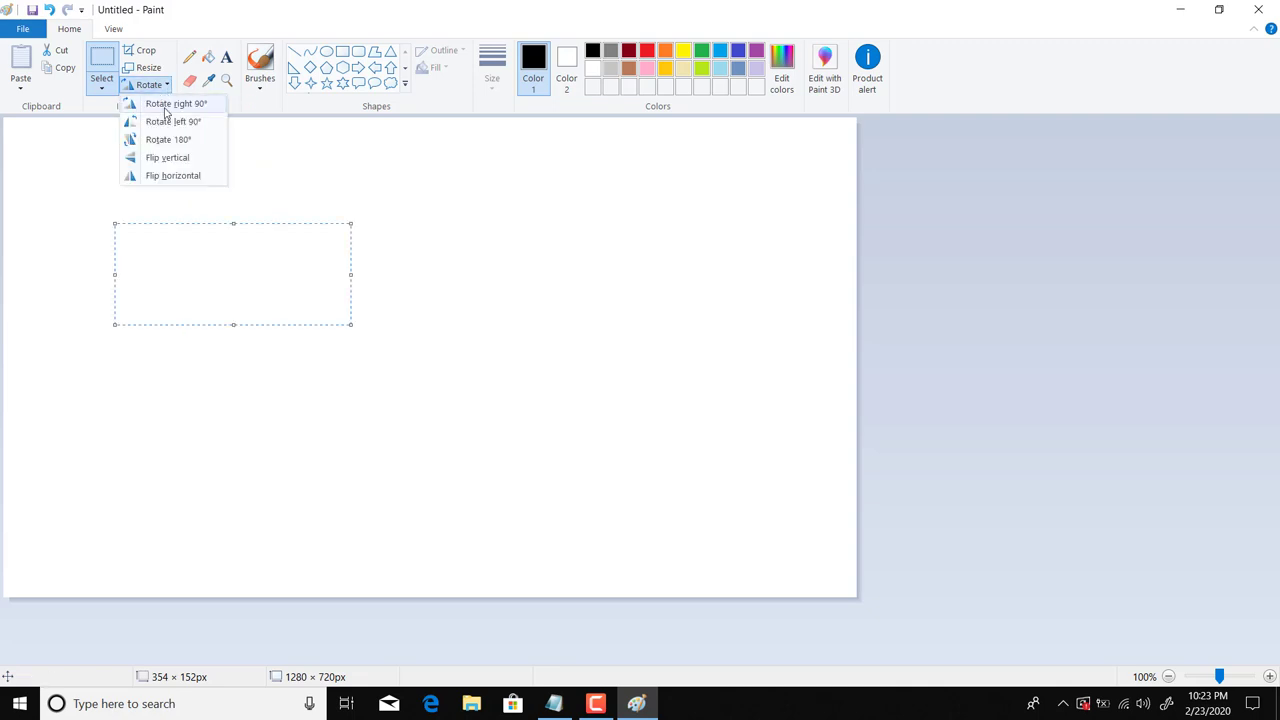
pyautogui.click(179, 122)
# Rotate the selected area 180°, and flip it vertically and horizontally
pyautogui.click(148, 85)
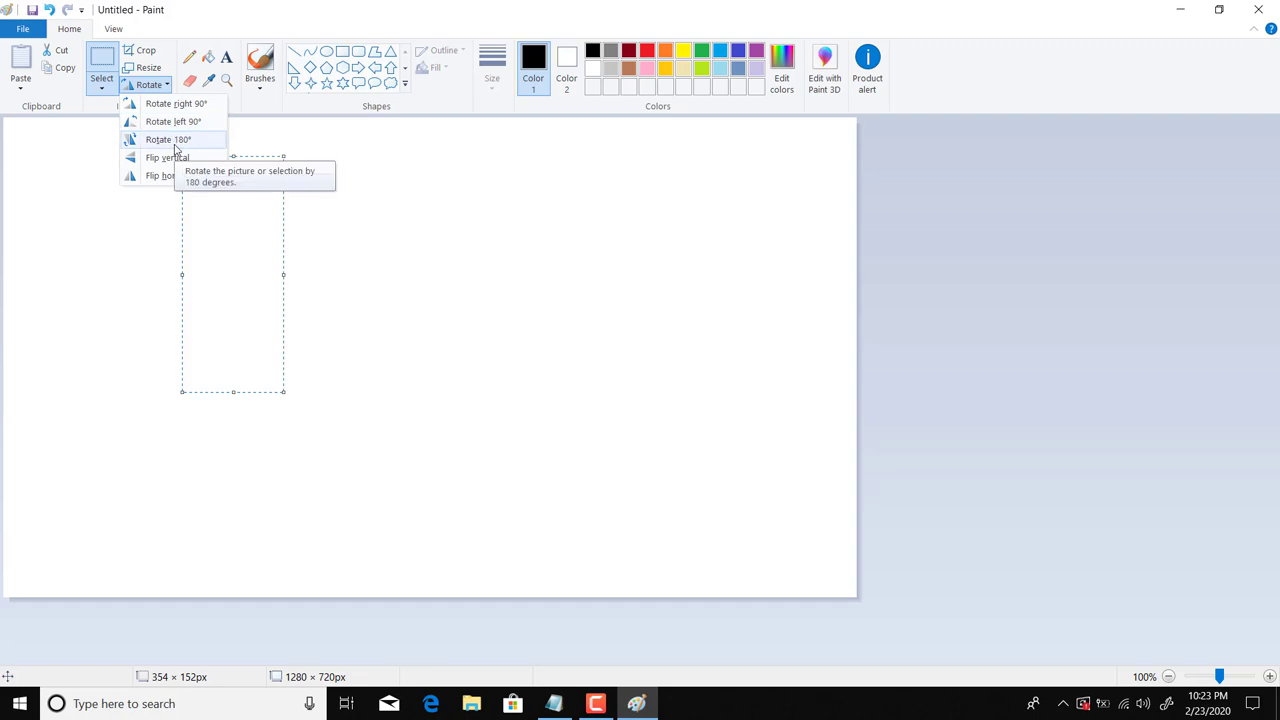
pyautogui.click(175, 140)
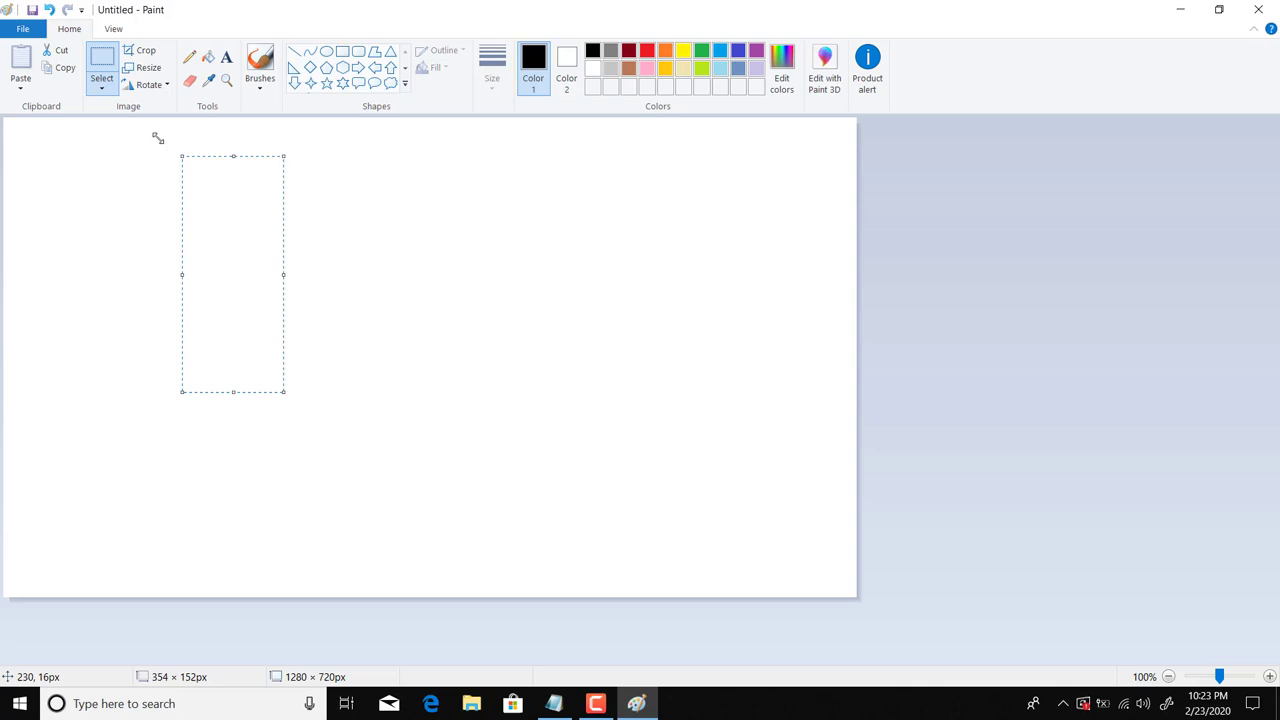
pyautogui.click(148, 84)
pyautogui.click(167, 158)
pyautogui.click(148, 84)
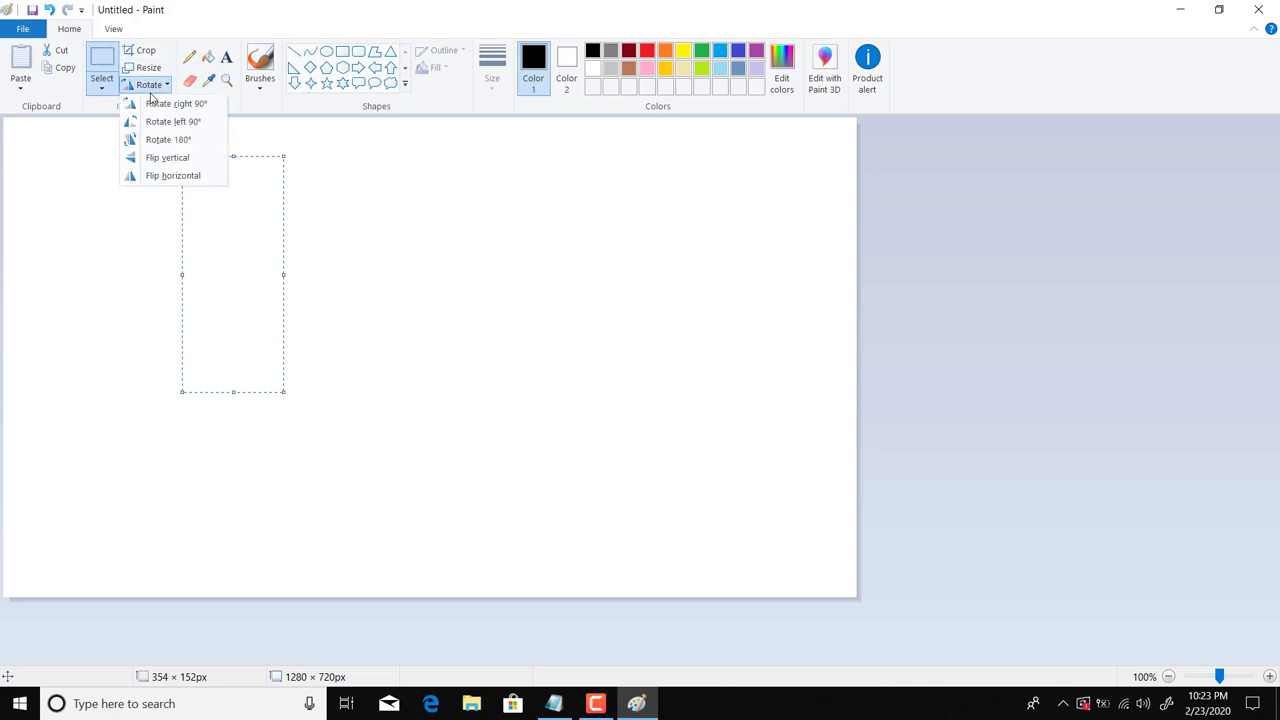
pyautogui.click(176, 176)
pyautogui.click(169, 88)
pyautogui.click(300, 195)
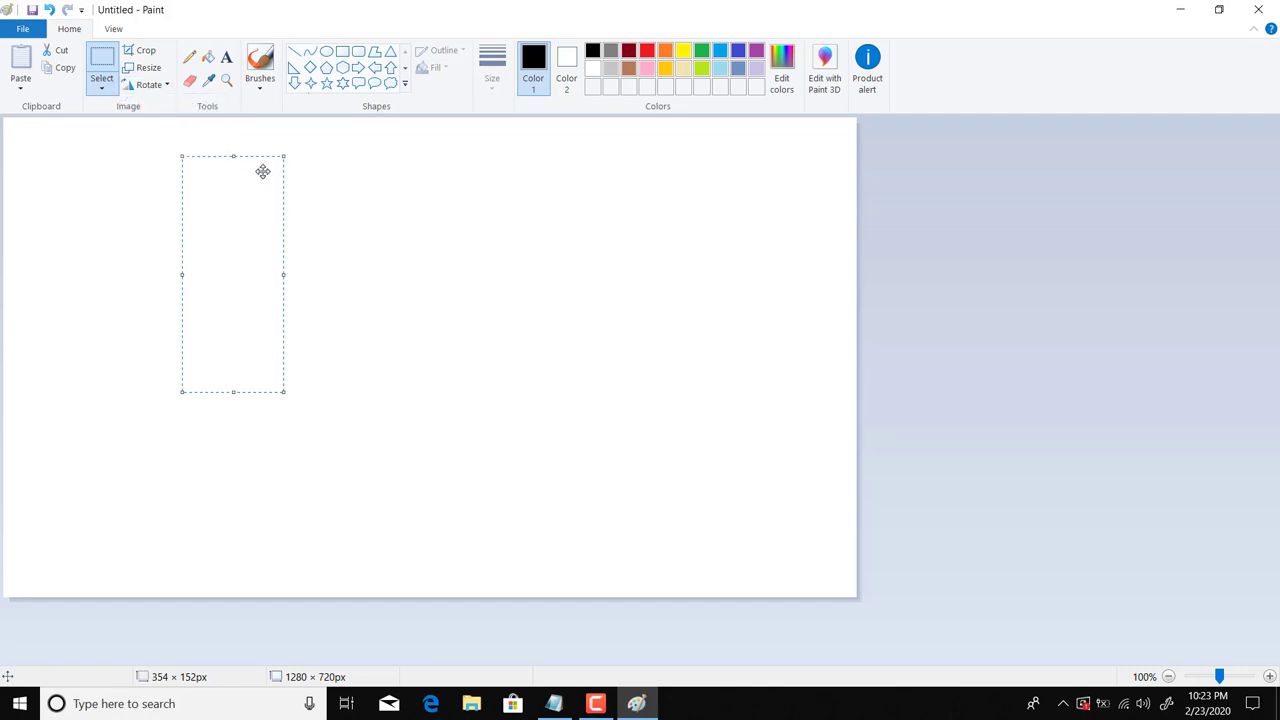
# Move the selected area slightly to the right, and drop it by choosing Rectangular selection again
pyautogui.moveTo(263, 171); pyautogui.dragTo(277, 171)
pyautogui.click(151, 88)
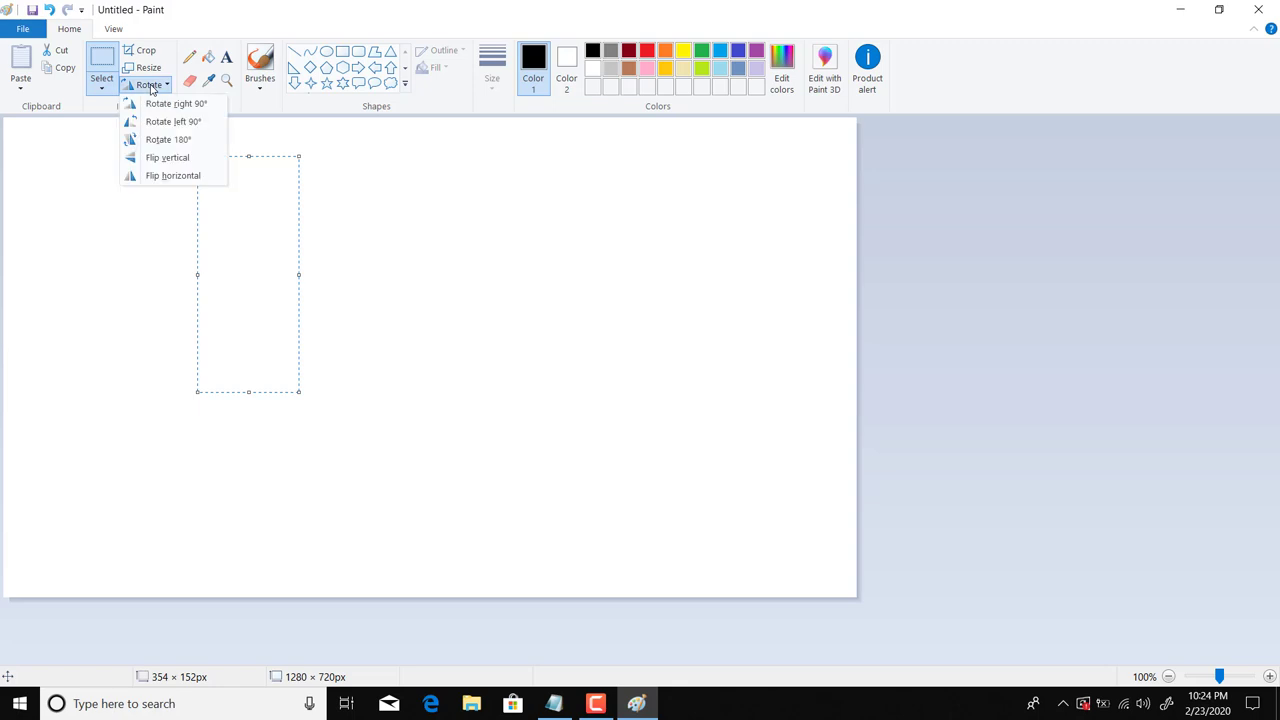
pyautogui.click(274, 203)
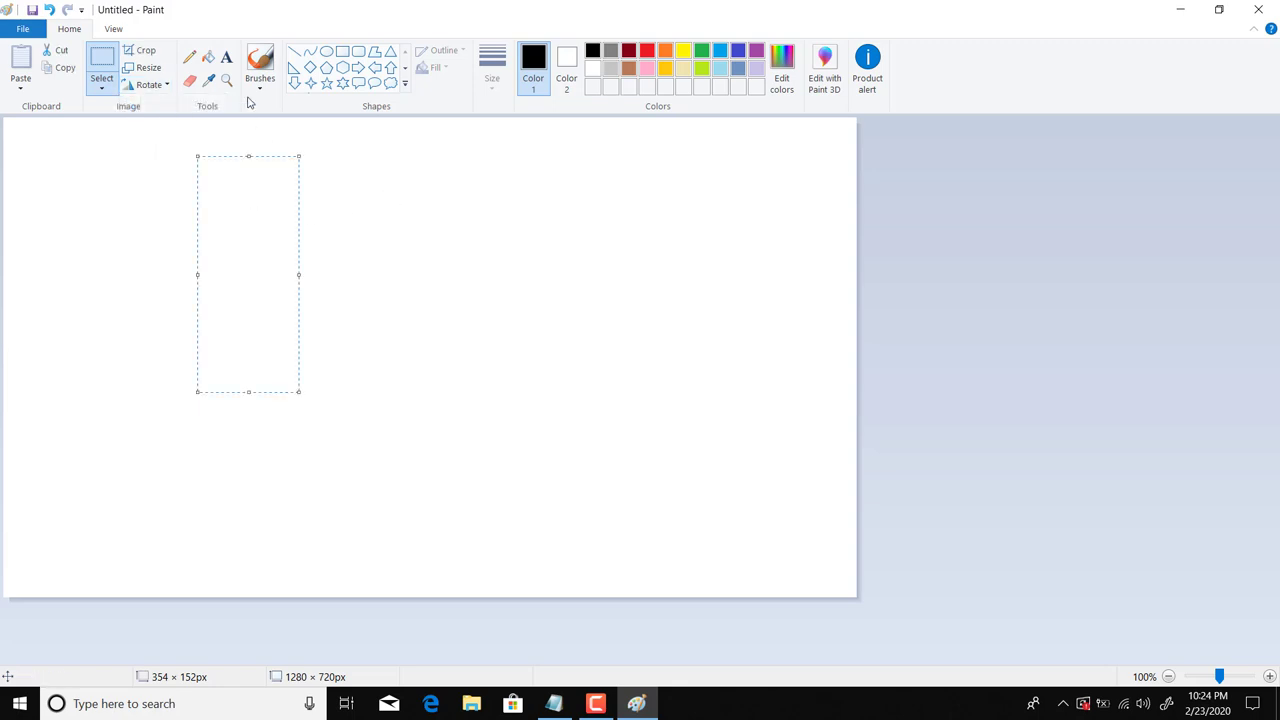
pyautogui.click(124, 67)
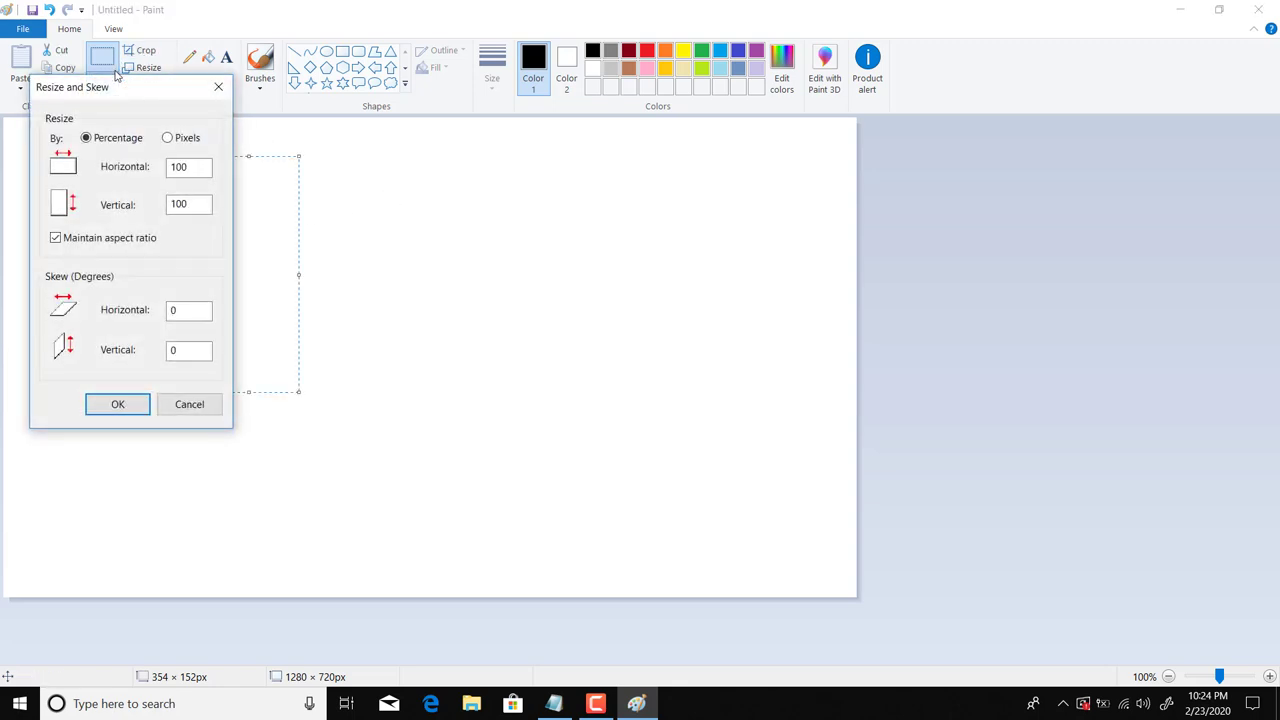
pyautogui.click(218, 87)
pyautogui.click(108, 88)
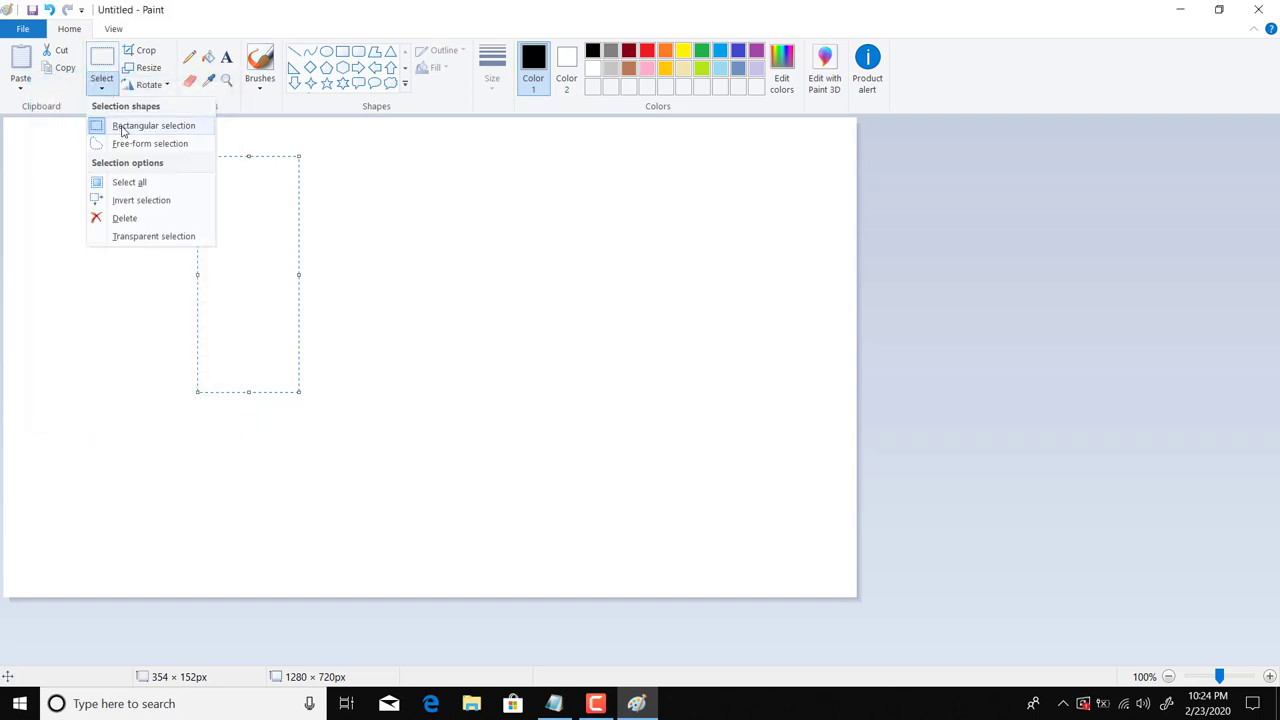
pyautogui.click(121, 126)
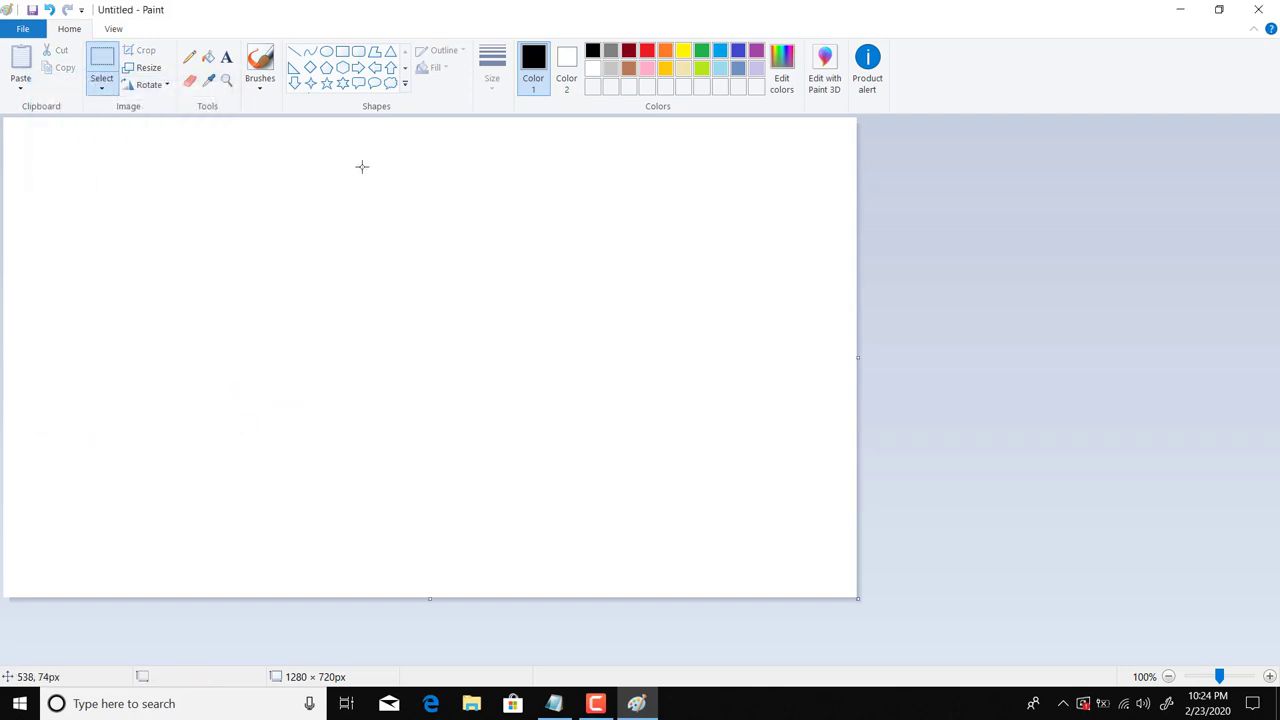
# Draw several freehand black Pencil lines across the left half and middle of the canvas
pyautogui.click(192, 61)
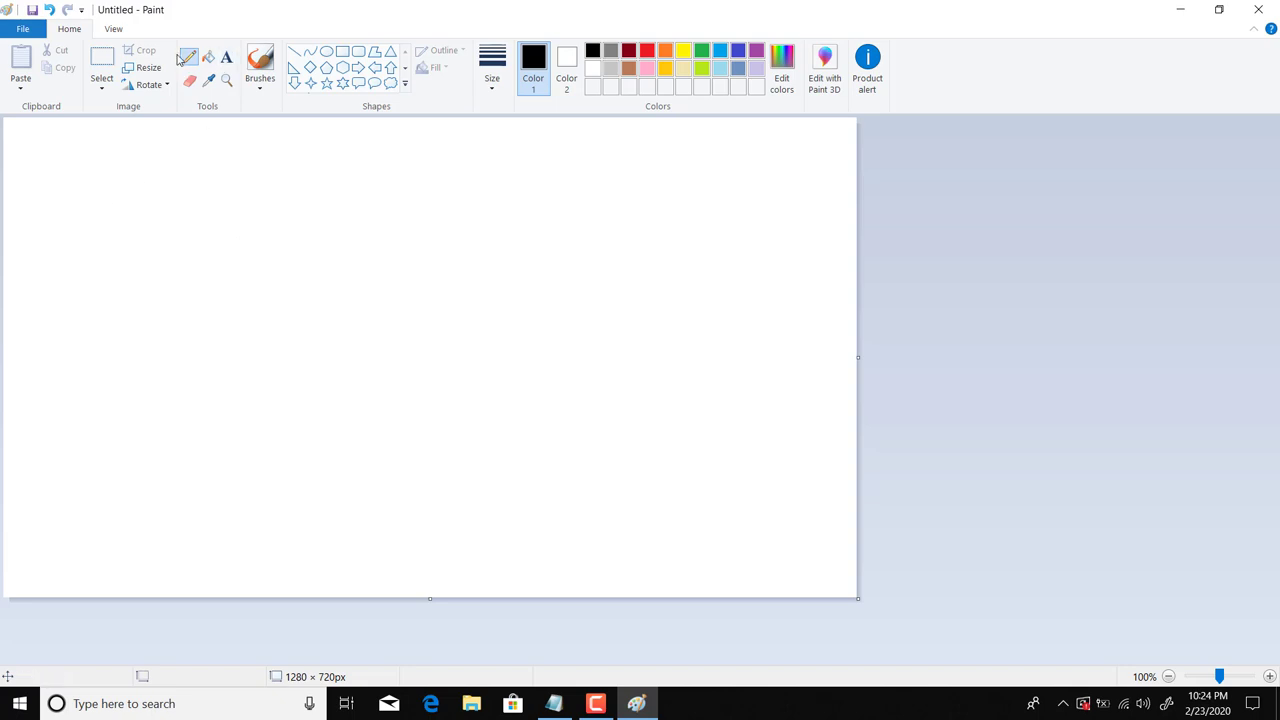
pyautogui.moveTo(155, 200); pyautogui.dragTo(234, 191)
pyautogui.moveTo(154, 246); pyautogui.dragTo(283, 206)
pyautogui.moveTo(318, 308)
pyautogui.mouseDown()
pyautogui.moveTo(380, 278)
pyautogui.moveTo(381, 292)
pyautogui.mouseUp()
pyautogui.moveTo(154, 323)
pyautogui.mouseDown()
pyautogui.moveTo(192, 412)
pyautogui.moveTo(360, 380)
pyautogui.mouseUp()
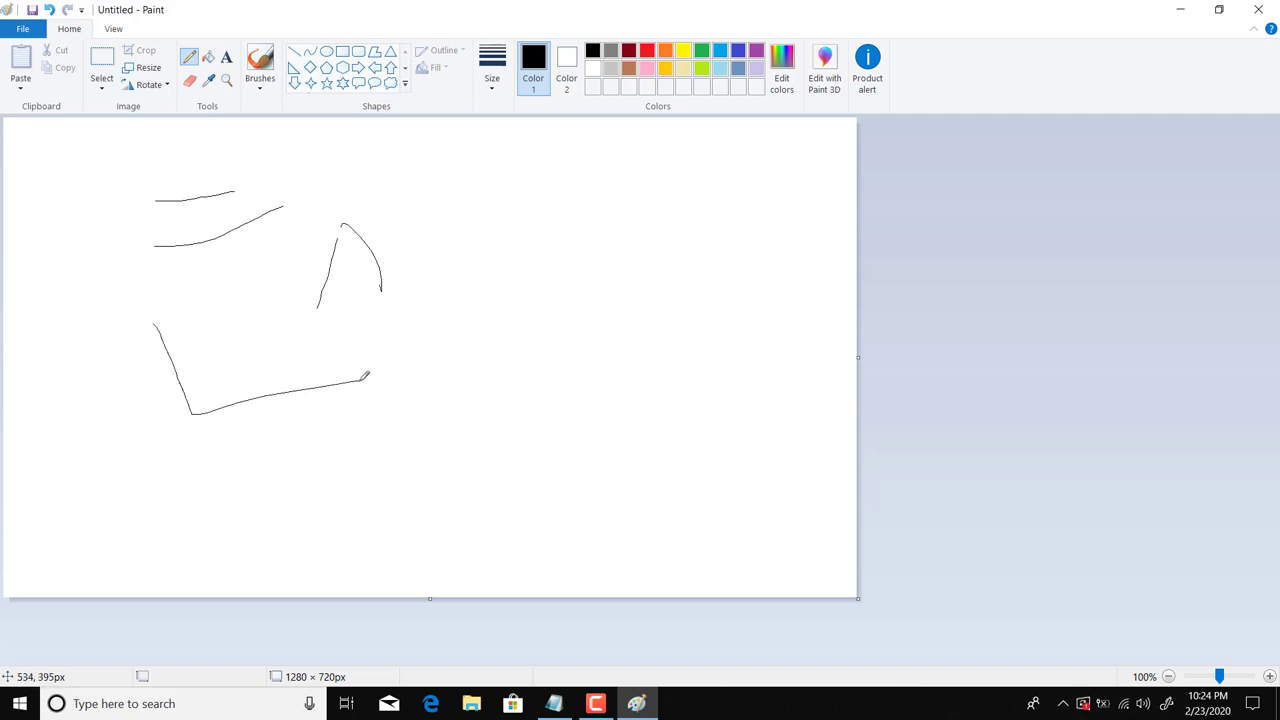
pyautogui.moveTo(464, 294); pyautogui.dragTo(561, 318)
pyautogui.moveTo(500, 250); pyautogui.dragTo(506, 250)
# Paint a short stroke near the canvas's upper middle with the basic Brush, and dab marks beside it with the crayon brush
pyautogui.click(266, 90)
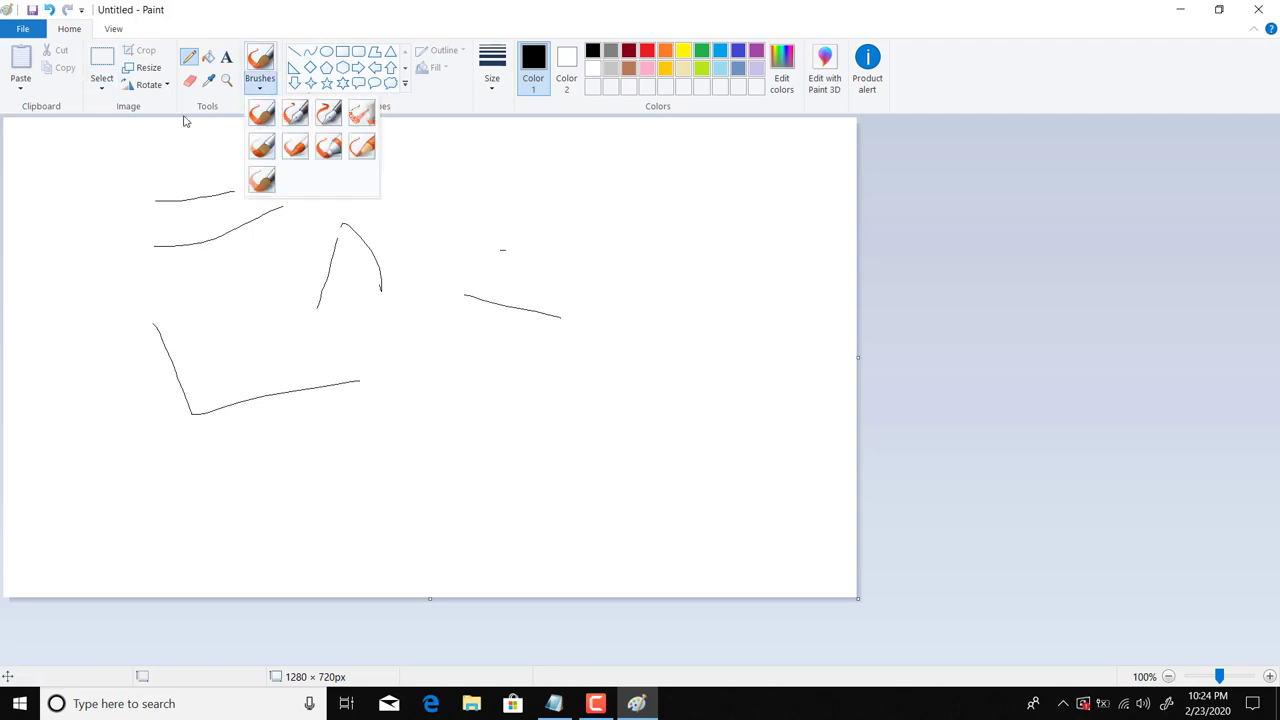
pyautogui.click(261, 113)
pyautogui.moveTo(424, 192); pyautogui.dragTo(504, 175)
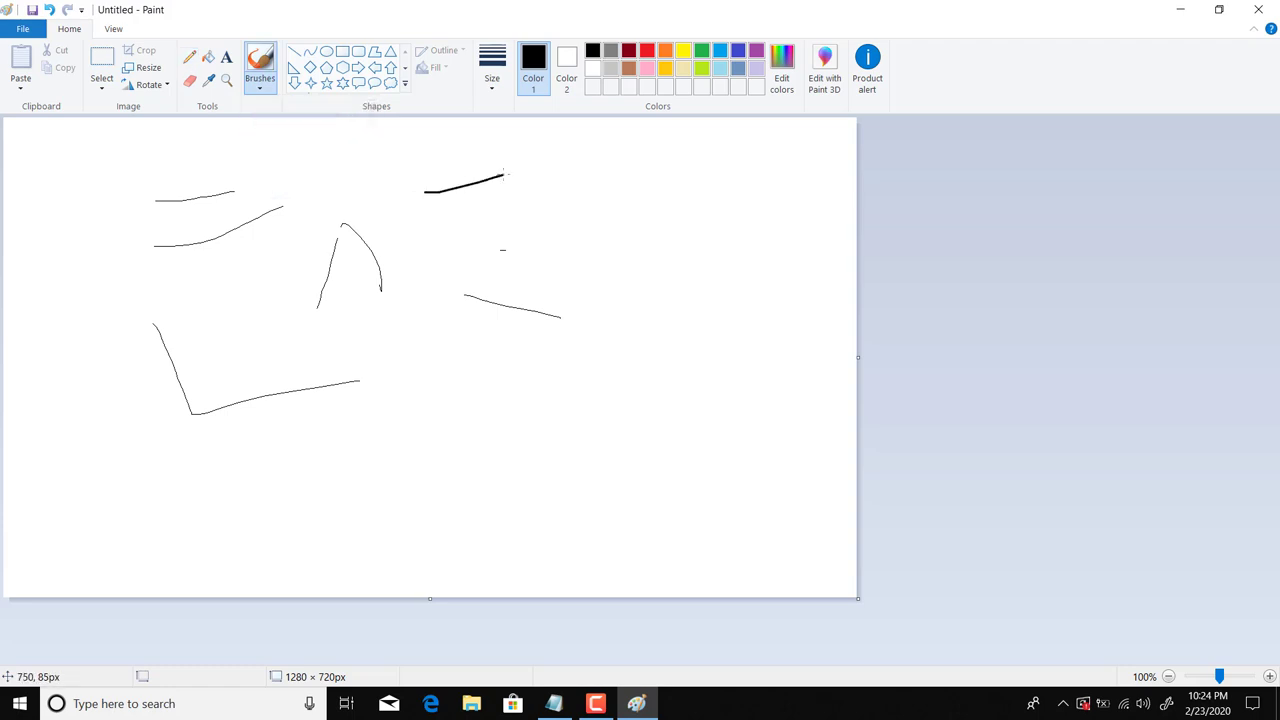
pyautogui.click(259, 90)
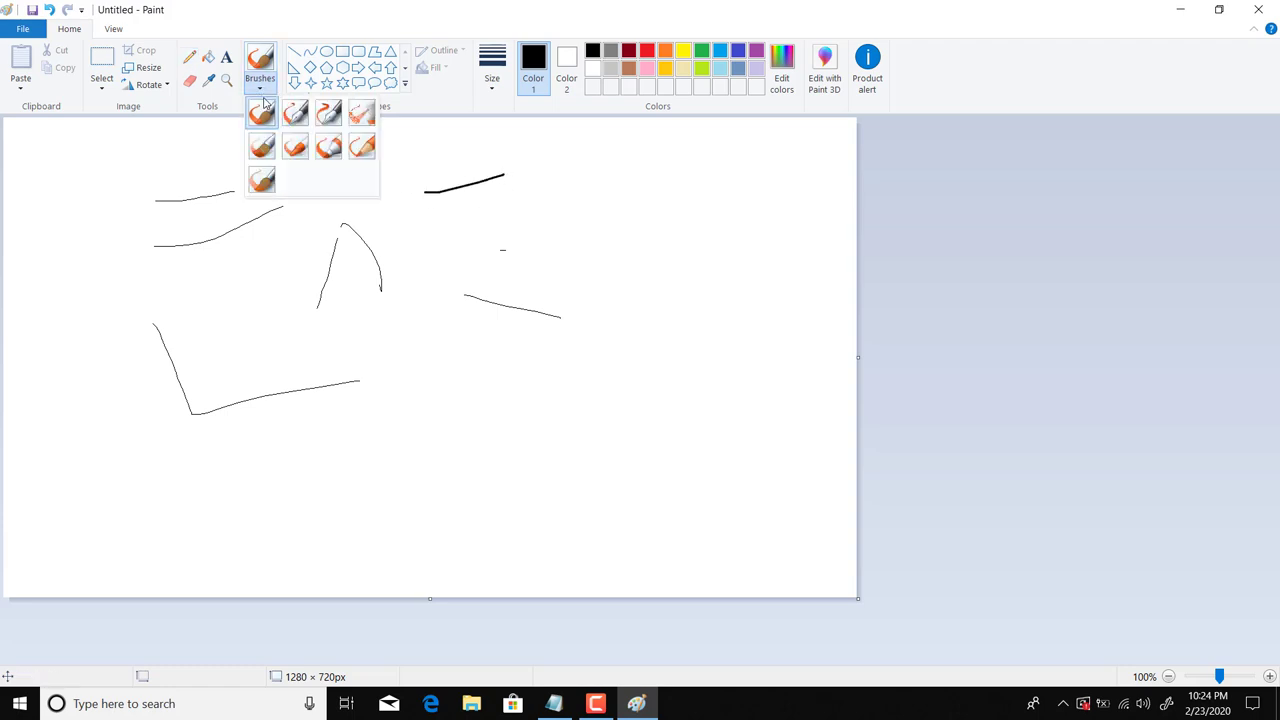
pyautogui.click(297, 140)
pyautogui.click(323, 190)
pyautogui.click(385, 165)
pyautogui.click(352, 179)
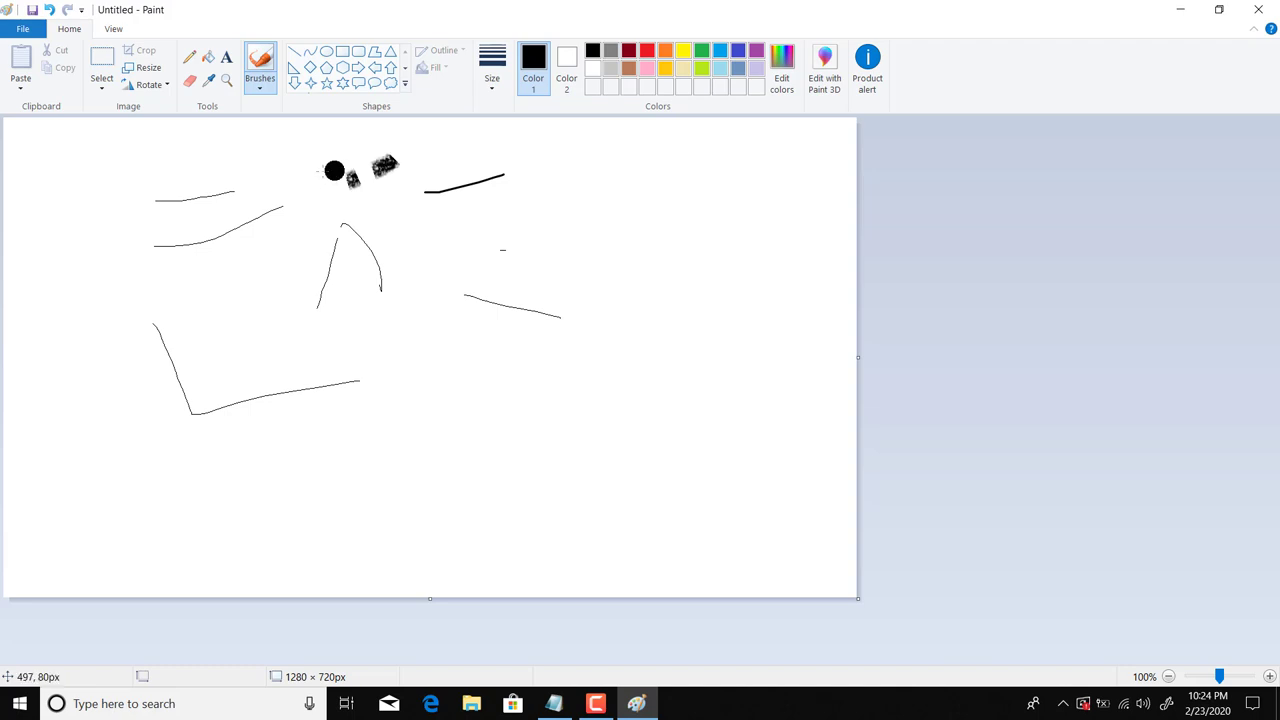
# Set Color 1 to white and erase part of the larger crayon dab with the Eraser
pyautogui.click(193, 56)
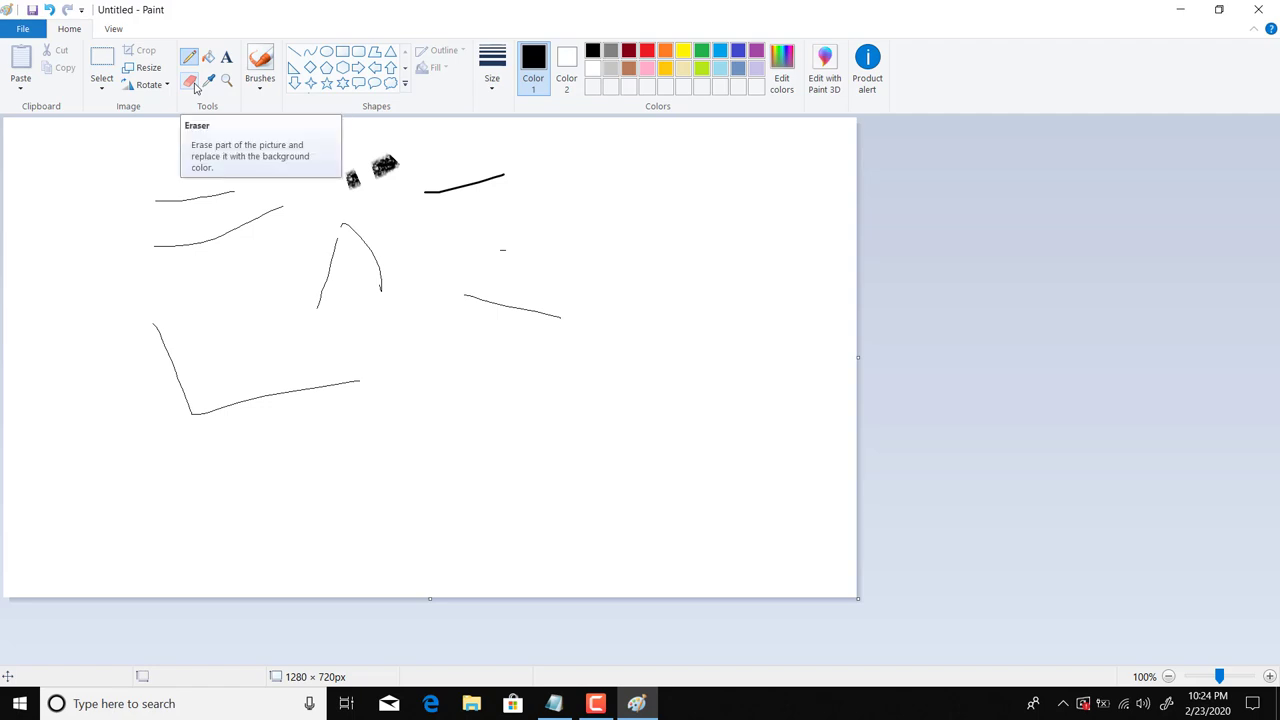
pyautogui.click(190, 82)
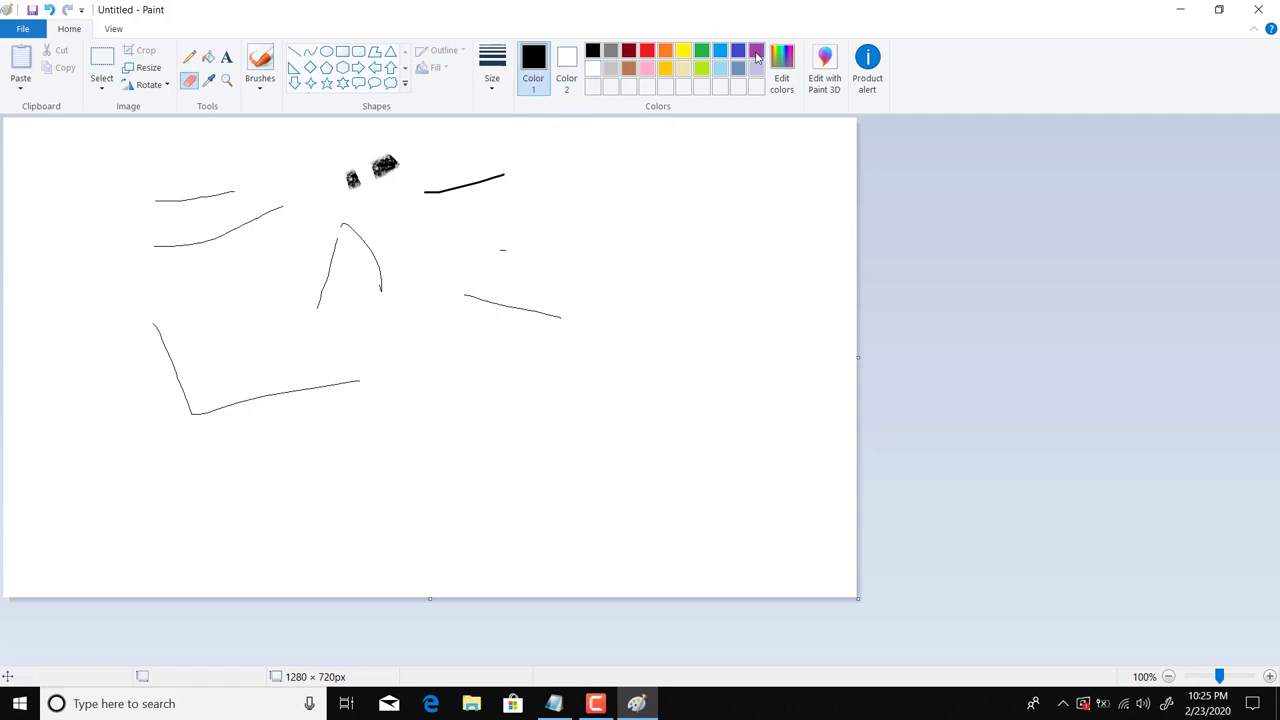
pyautogui.click(596, 73)
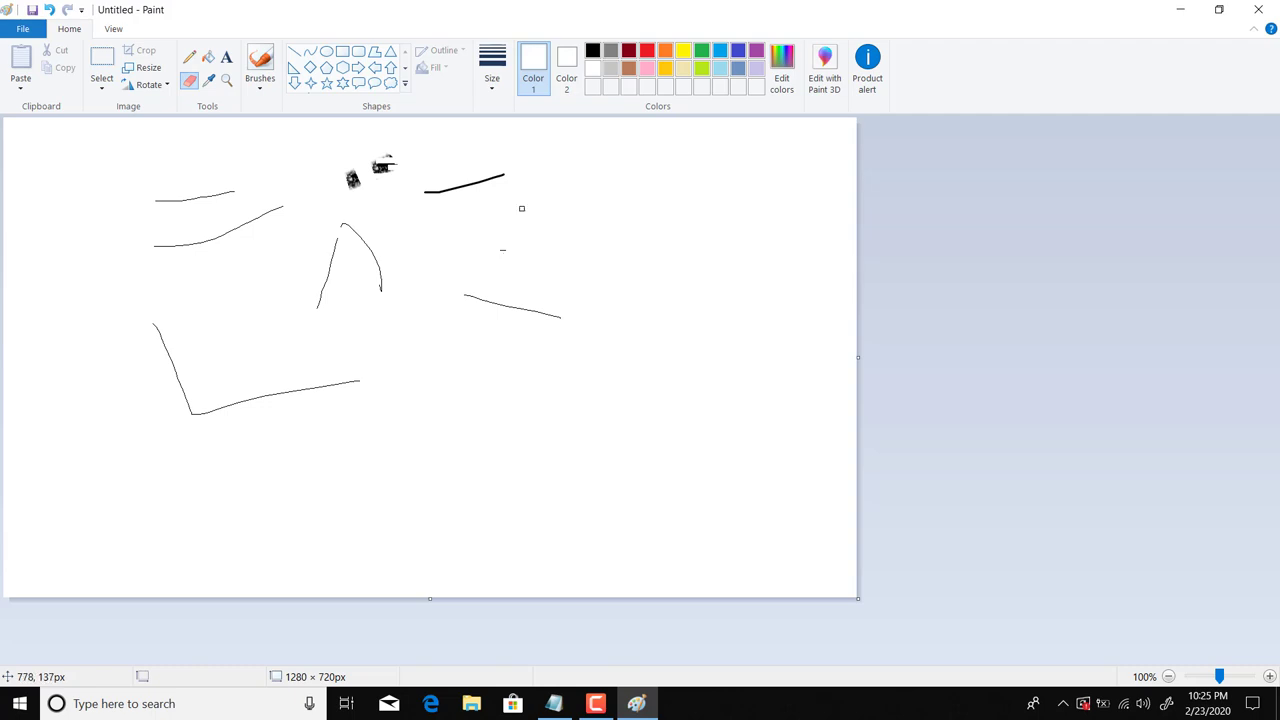
# Try different eraser sizes and set the eraser to the thickest one
pyautogui.click(494, 84)
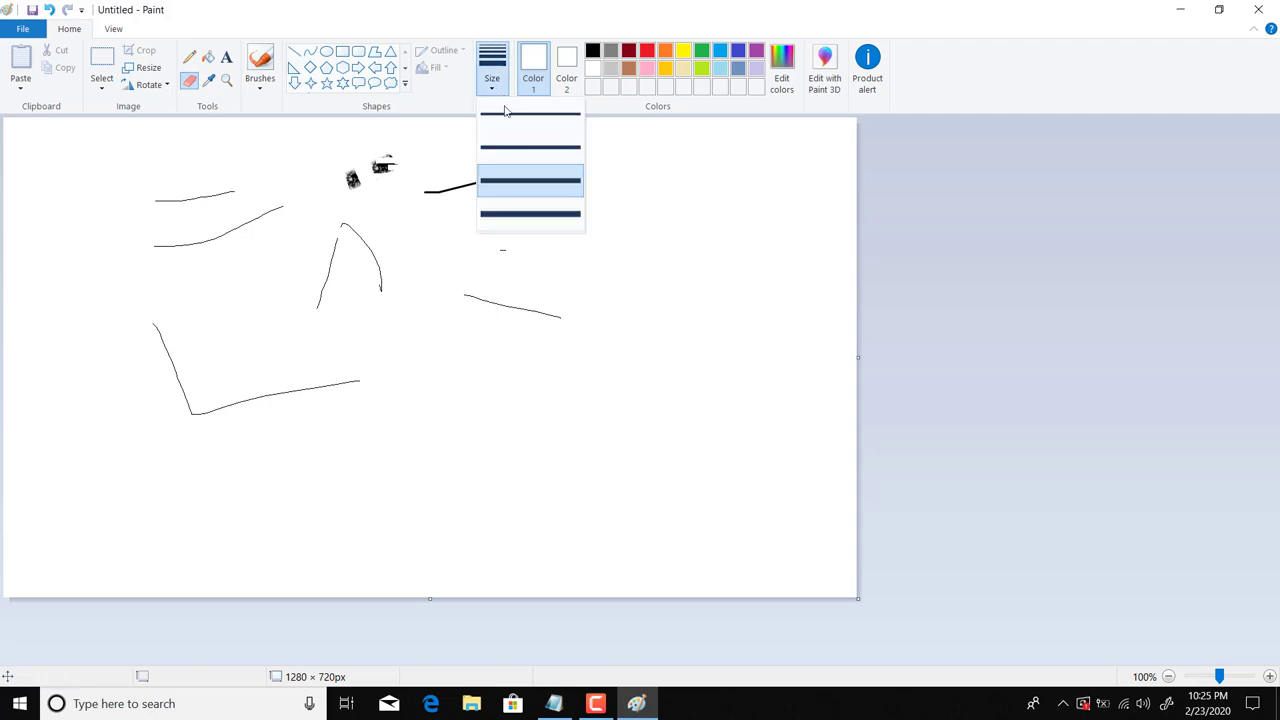
pyautogui.click(509, 216)
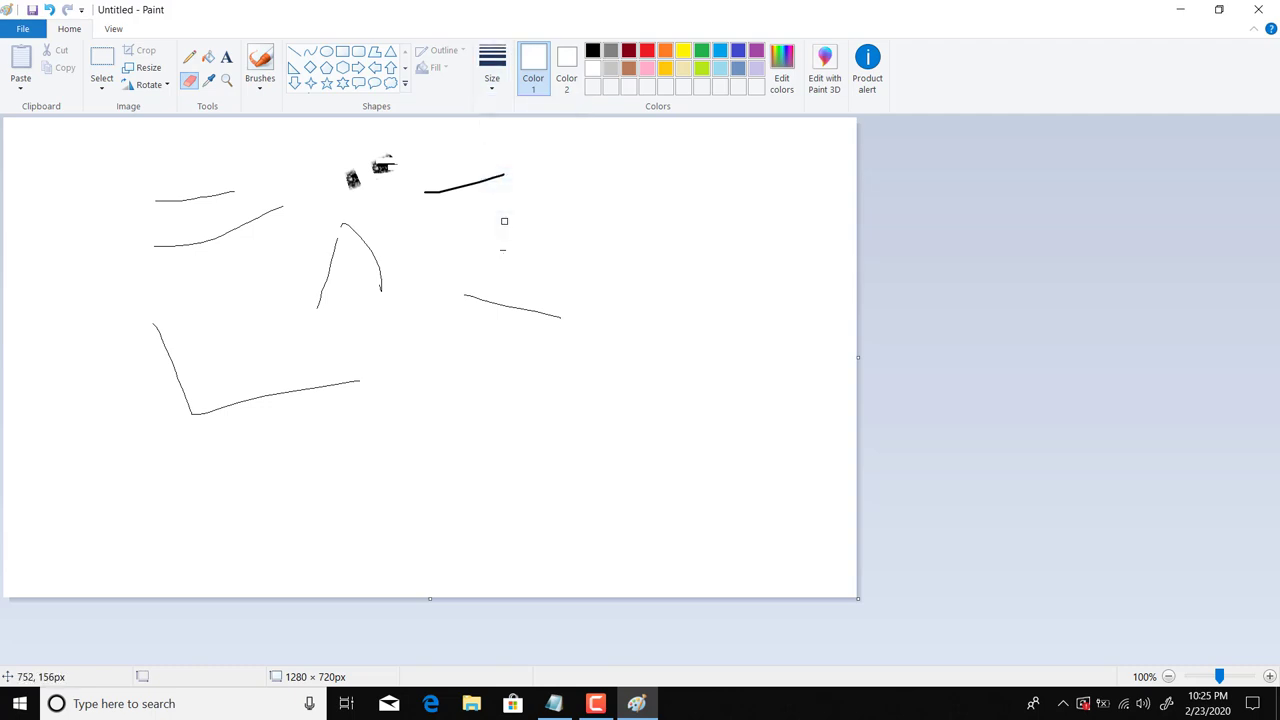
pyautogui.click(494, 88)
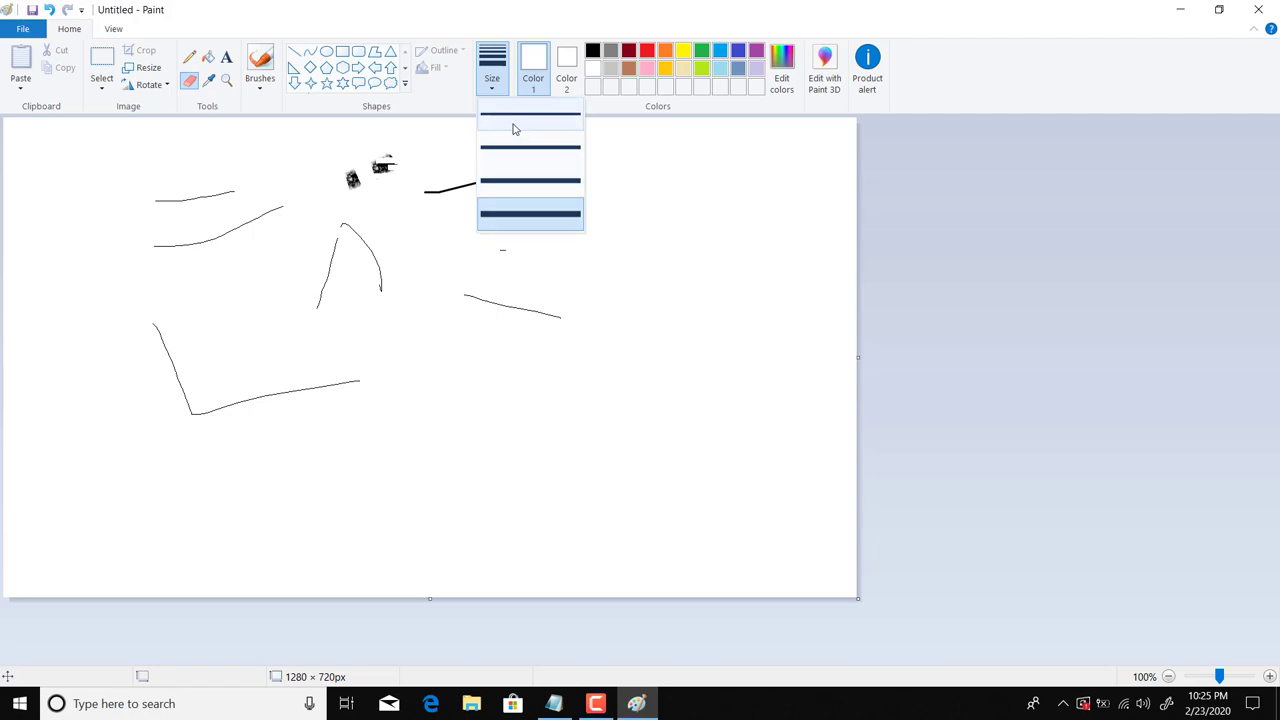
pyautogui.click(514, 128)
pyautogui.click(496, 86)
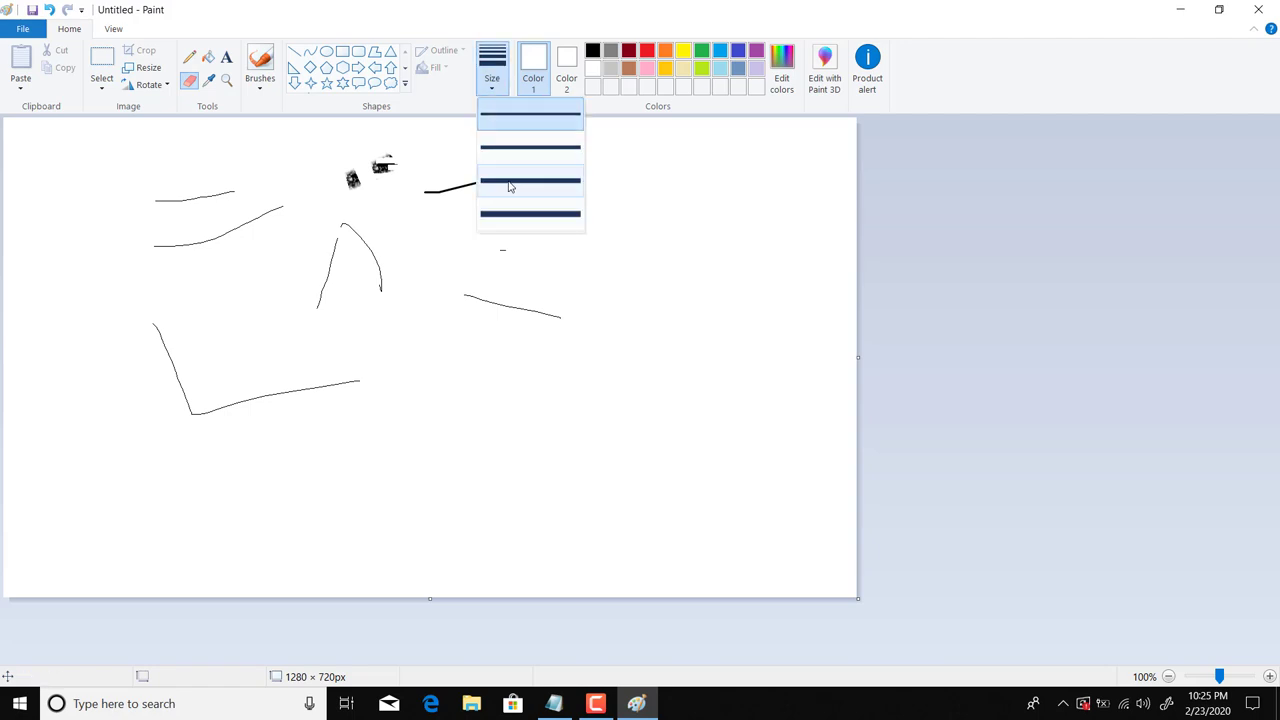
pyautogui.click(511, 214)
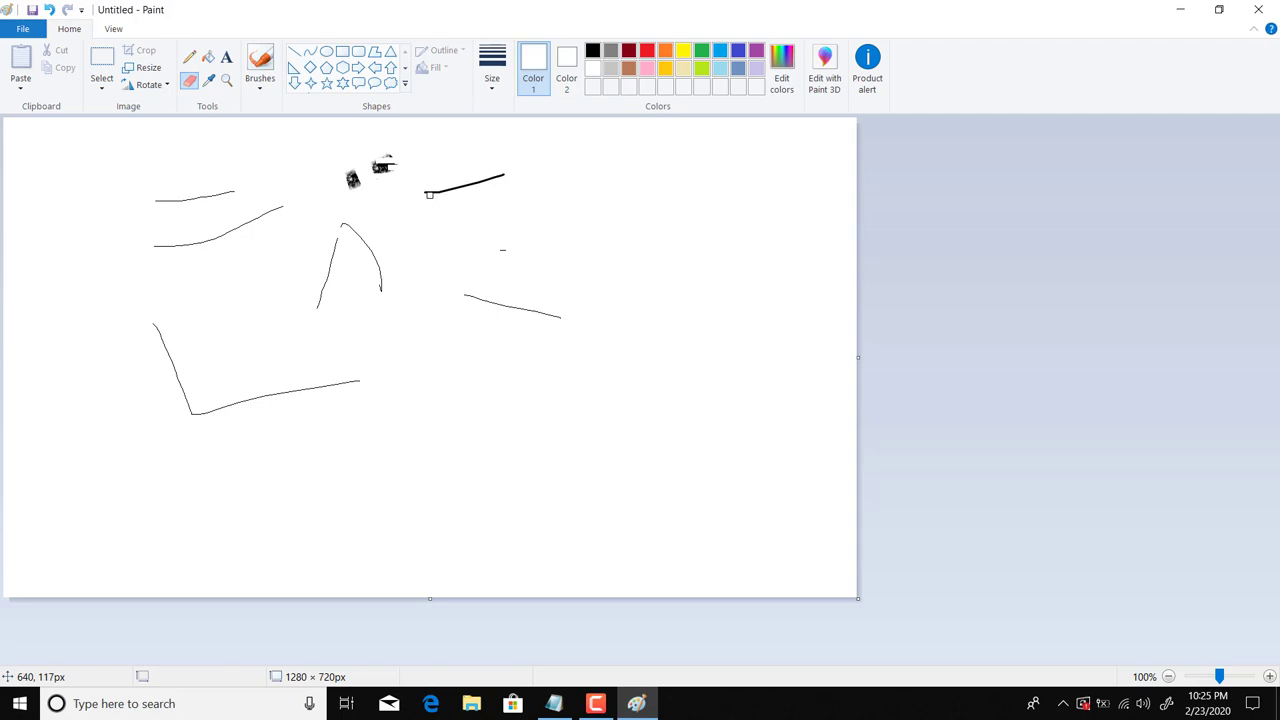
# Erase the brush stroke, most of the crayon dabs, the lines beneath the stroke and part of the arch-shaped line
pyautogui.moveTo(428, 193); pyautogui.dragTo(514, 173)
pyautogui.moveTo(382, 165)
pyautogui.mouseDown()
pyautogui.moveTo(339, 170)
pyautogui.moveTo(383, 223)
pyautogui.mouseUp()
pyautogui.moveTo(464, 295)
pyautogui.mouseDown()
pyautogui.moveTo(561, 318)
pyautogui.moveTo(512, 302)
pyautogui.mouseUp()
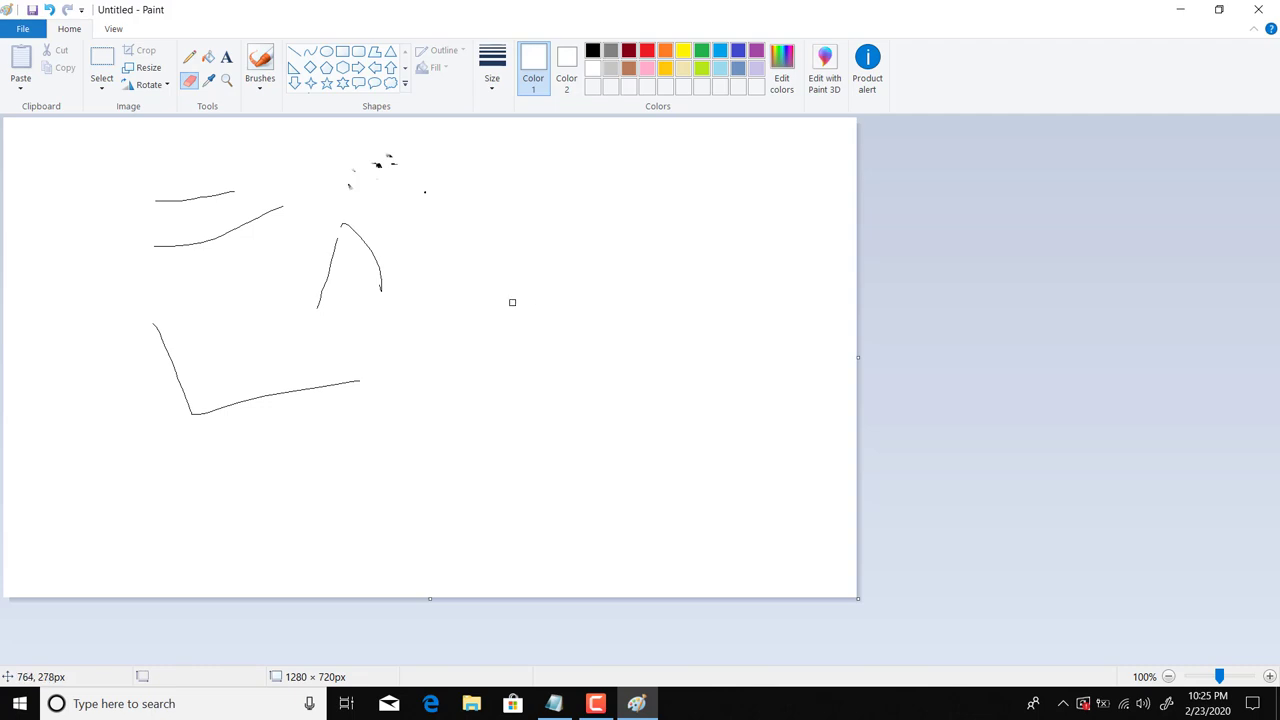
pyautogui.moveTo(350, 241); pyautogui.dragTo(385, 304)
# Sample colours at the ends of the two upper-left lines with the Color picker, and erase a small gap in the upper line
pyautogui.click(215, 78)
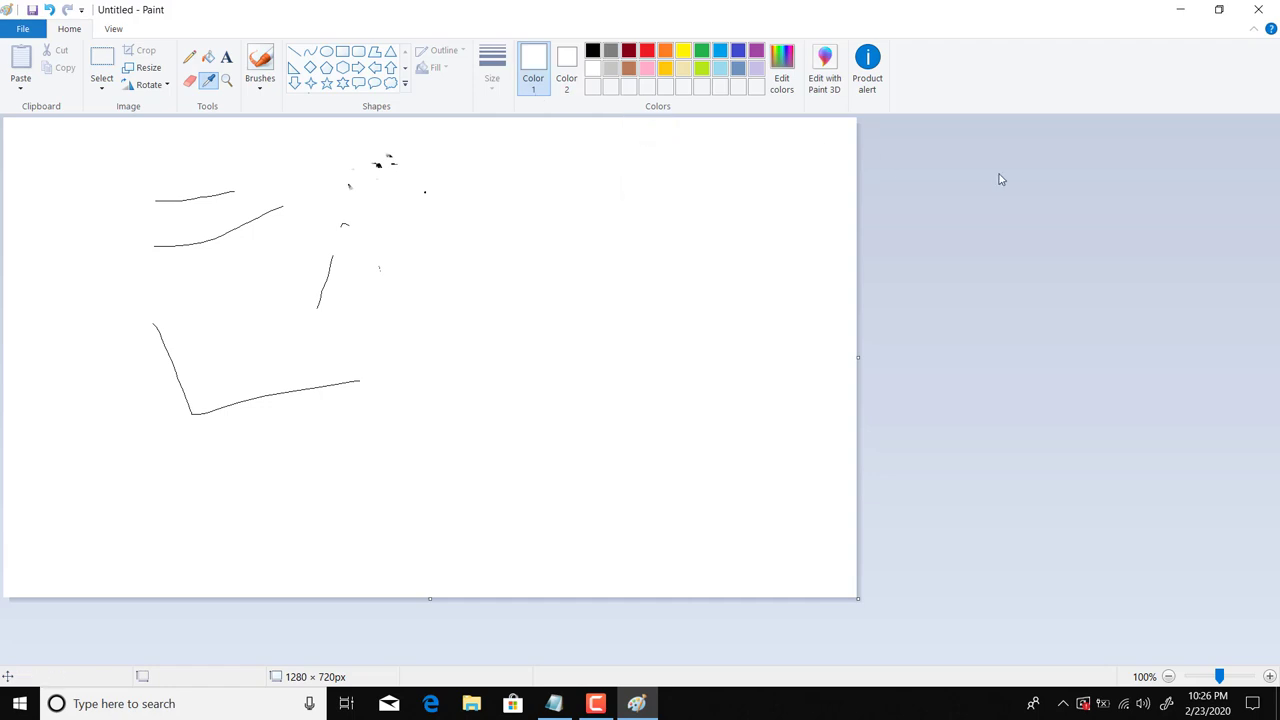
pyautogui.click(234, 189)
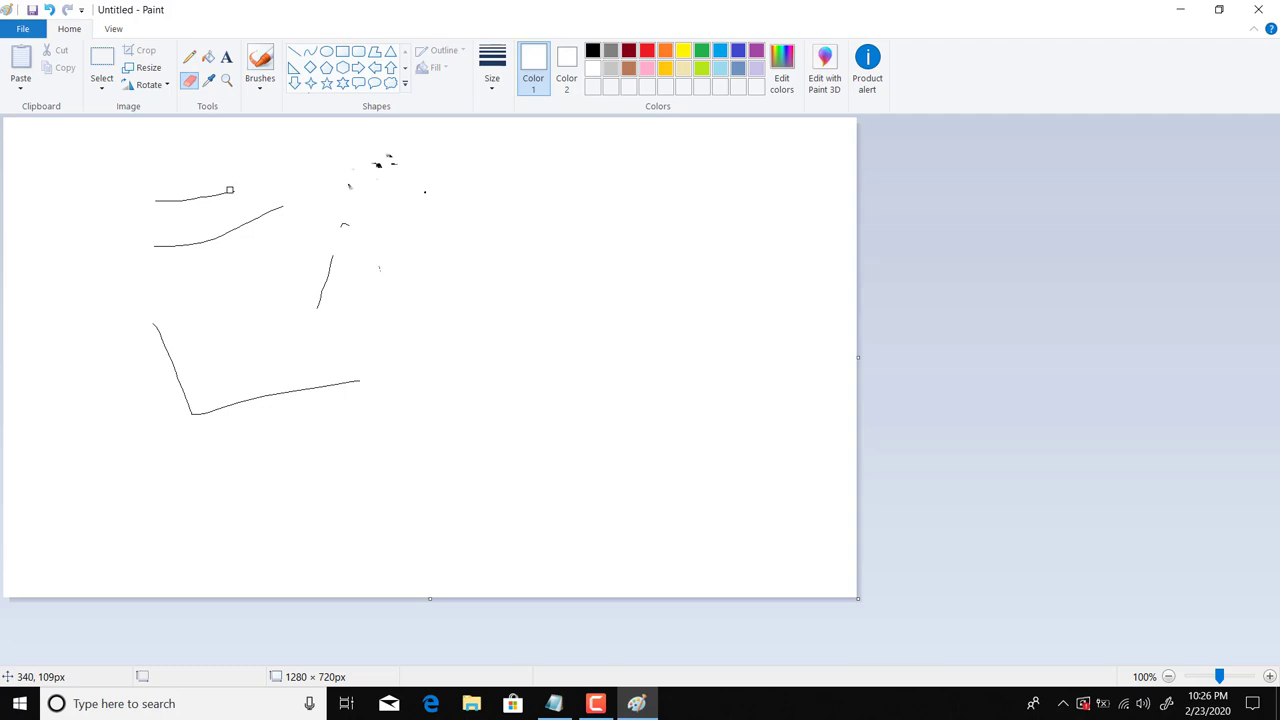
pyautogui.moveTo(220, 192); pyautogui.dragTo(212, 194)
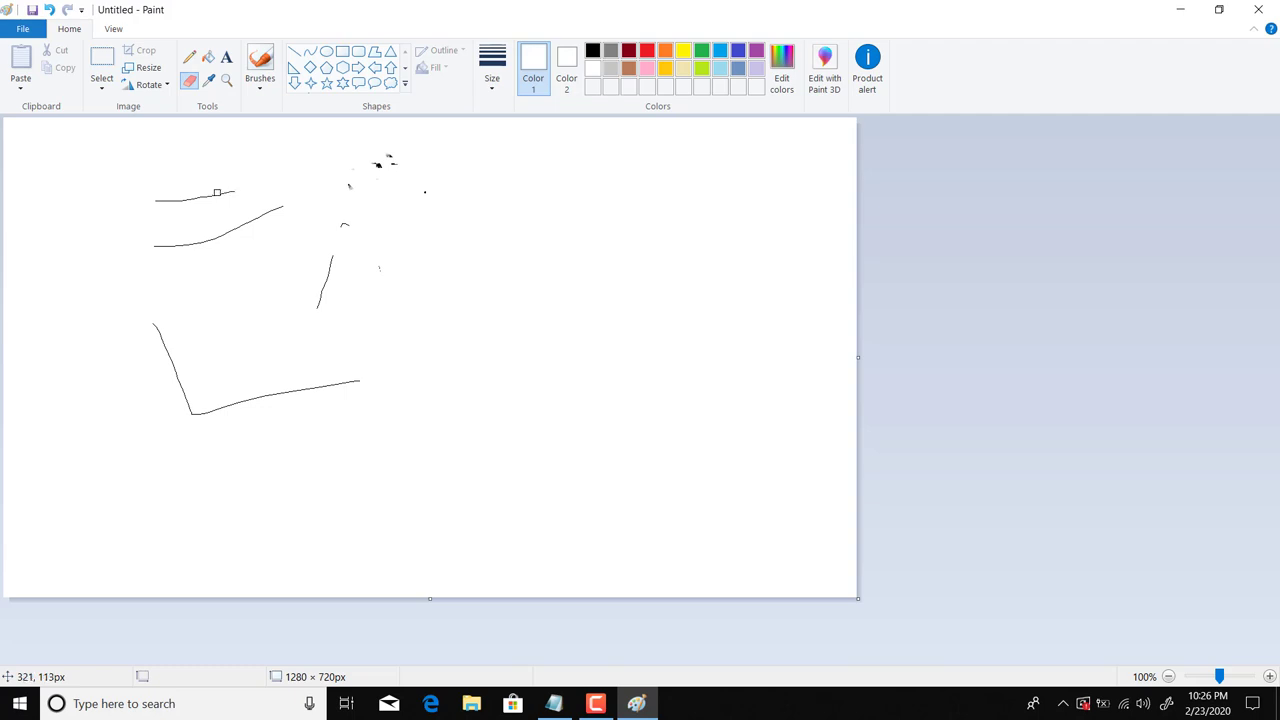
pyautogui.click(210, 82)
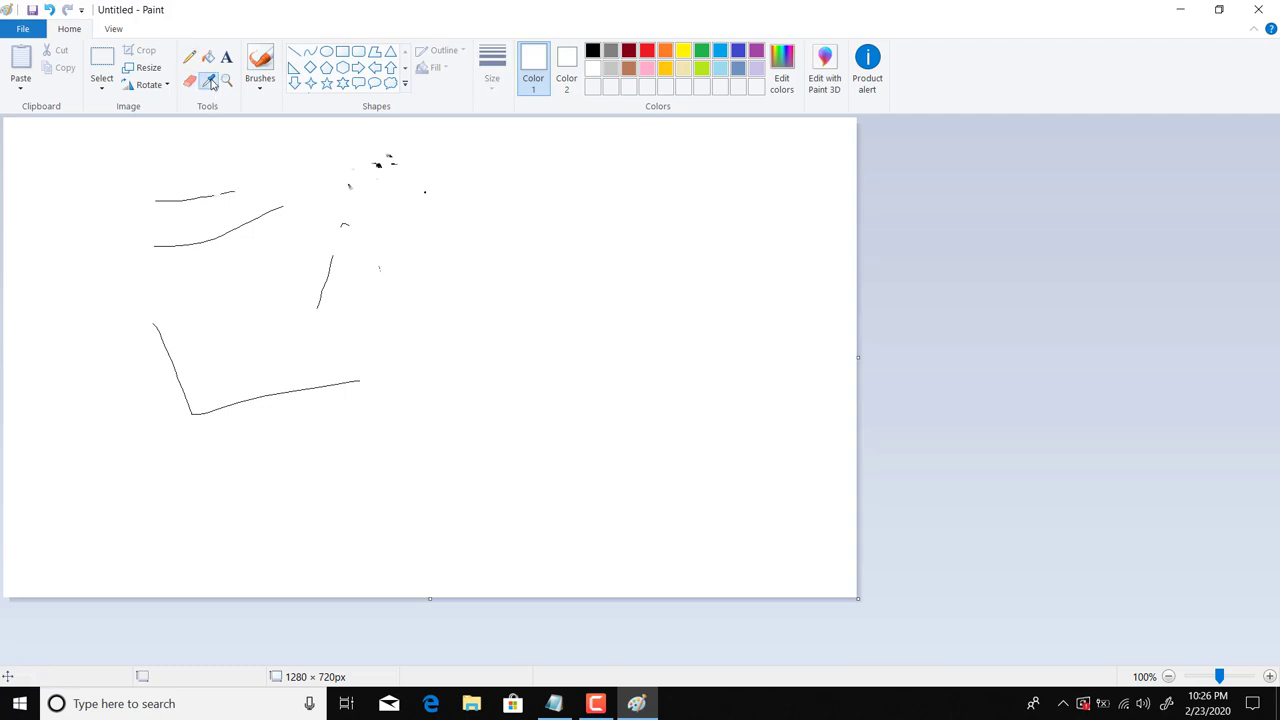
pyautogui.click(276, 208)
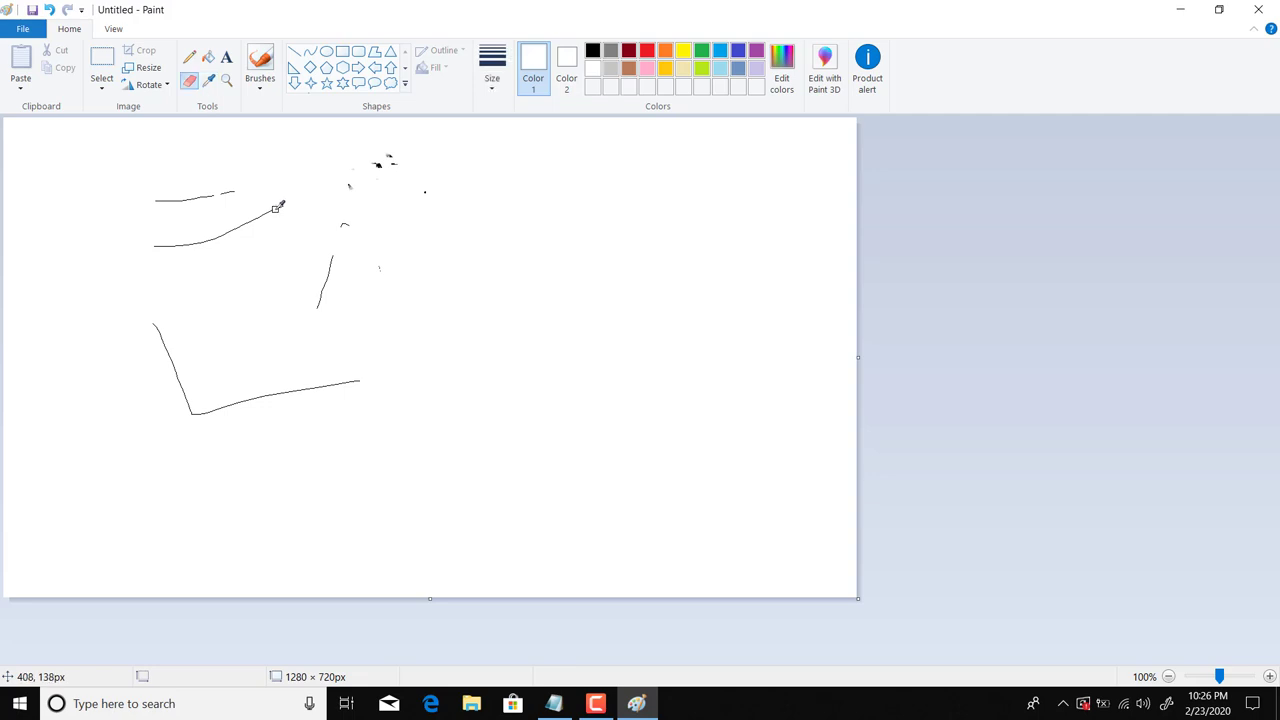
# Magnify the middle of the canvas to 400% and return the zoom to 100%
pyautogui.click(227, 82)
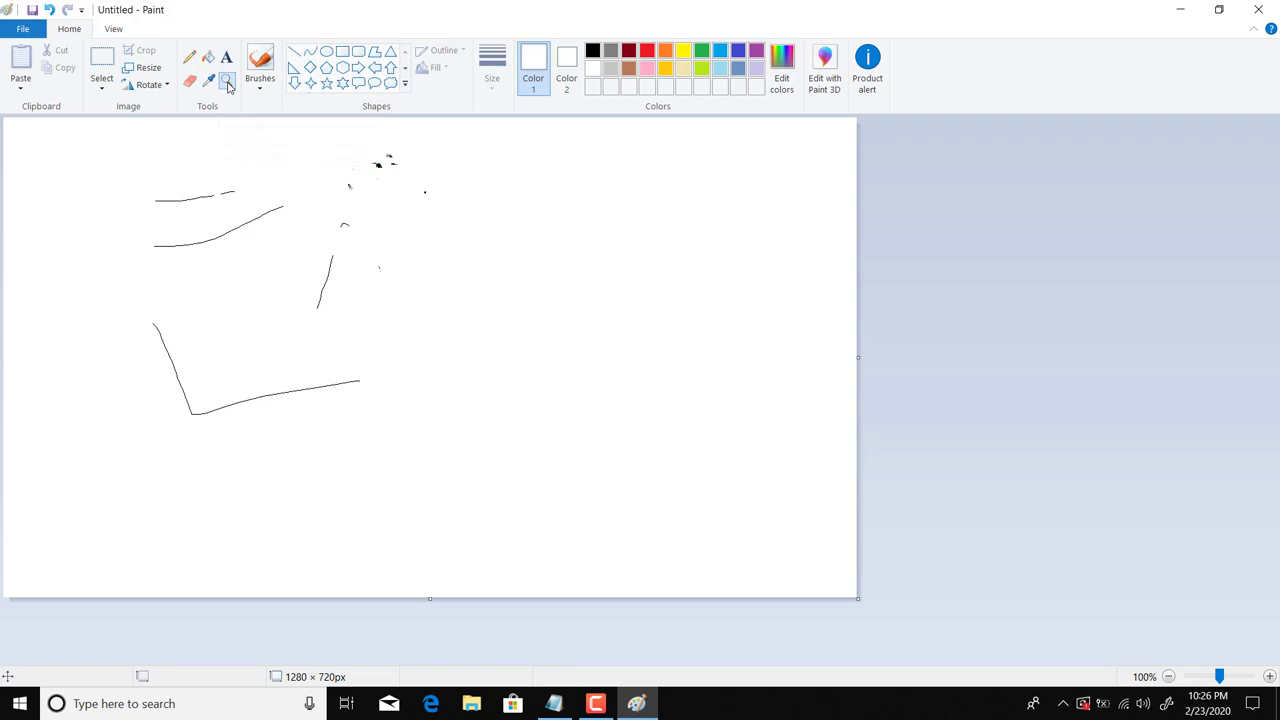
pyautogui.click(433, 257)
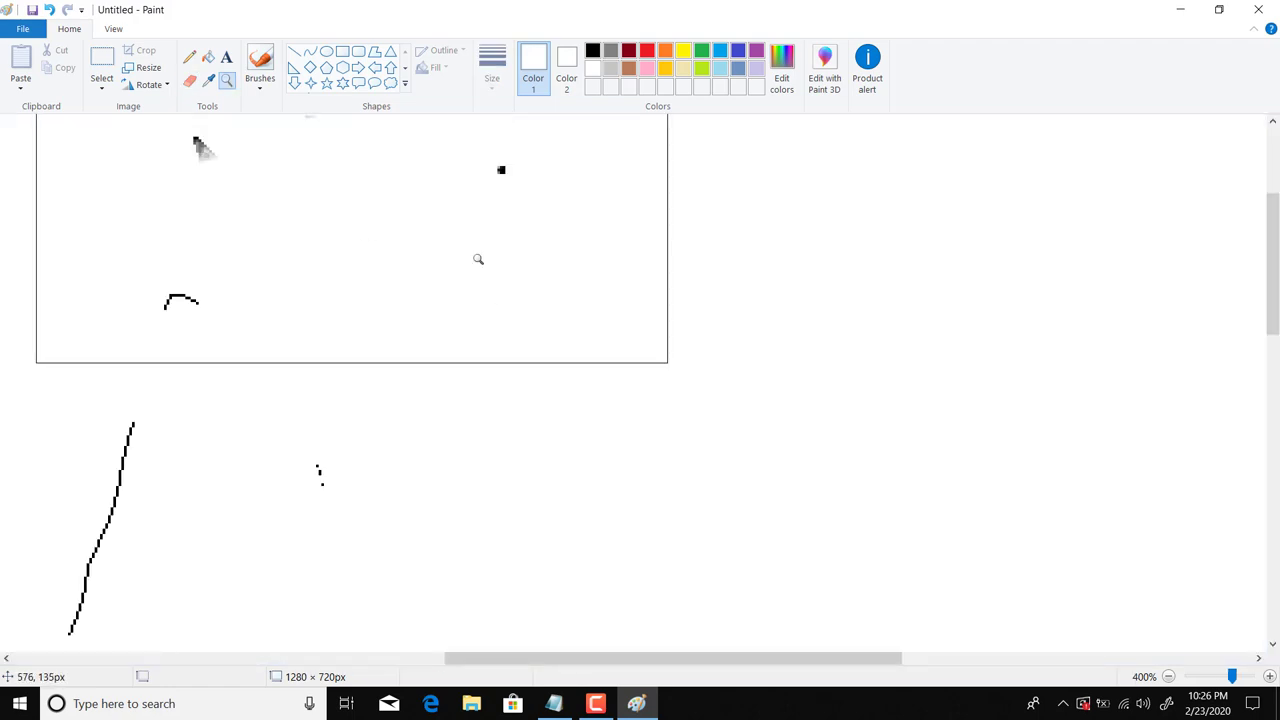
pyautogui.click(1168, 677)
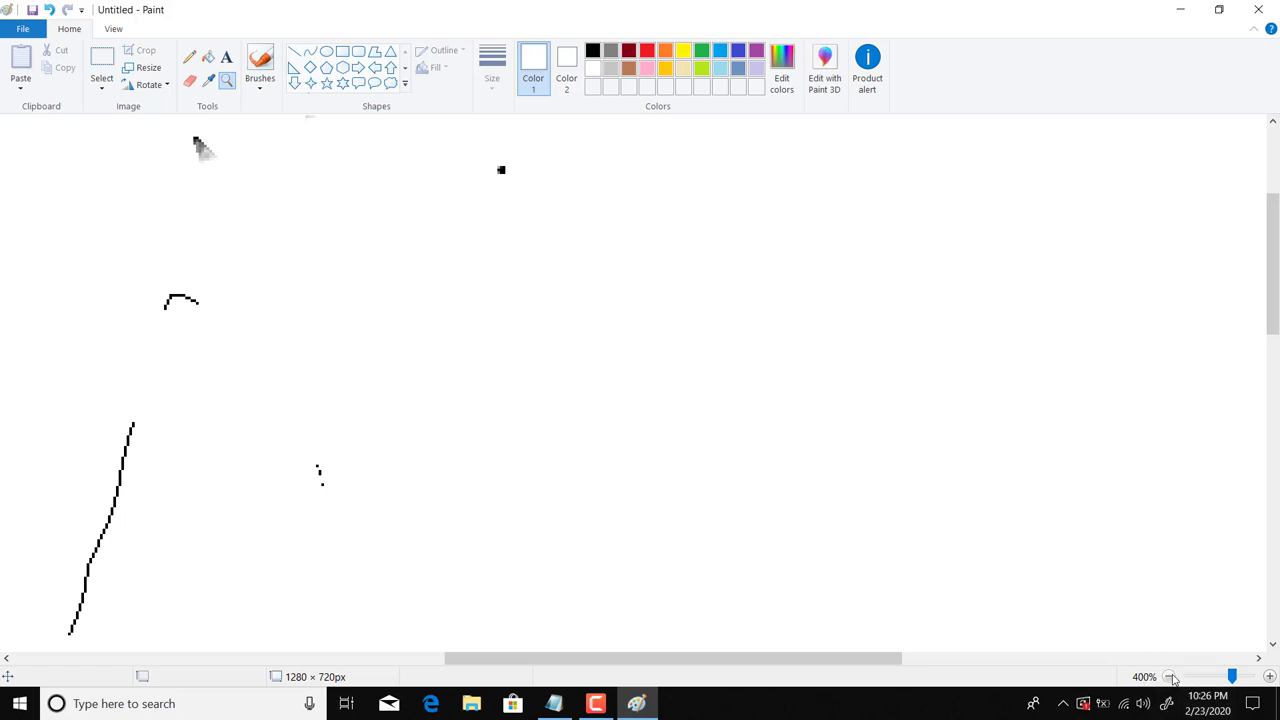
pyautogui.click(1170, 677)
pyautogui.click(1170, 677)
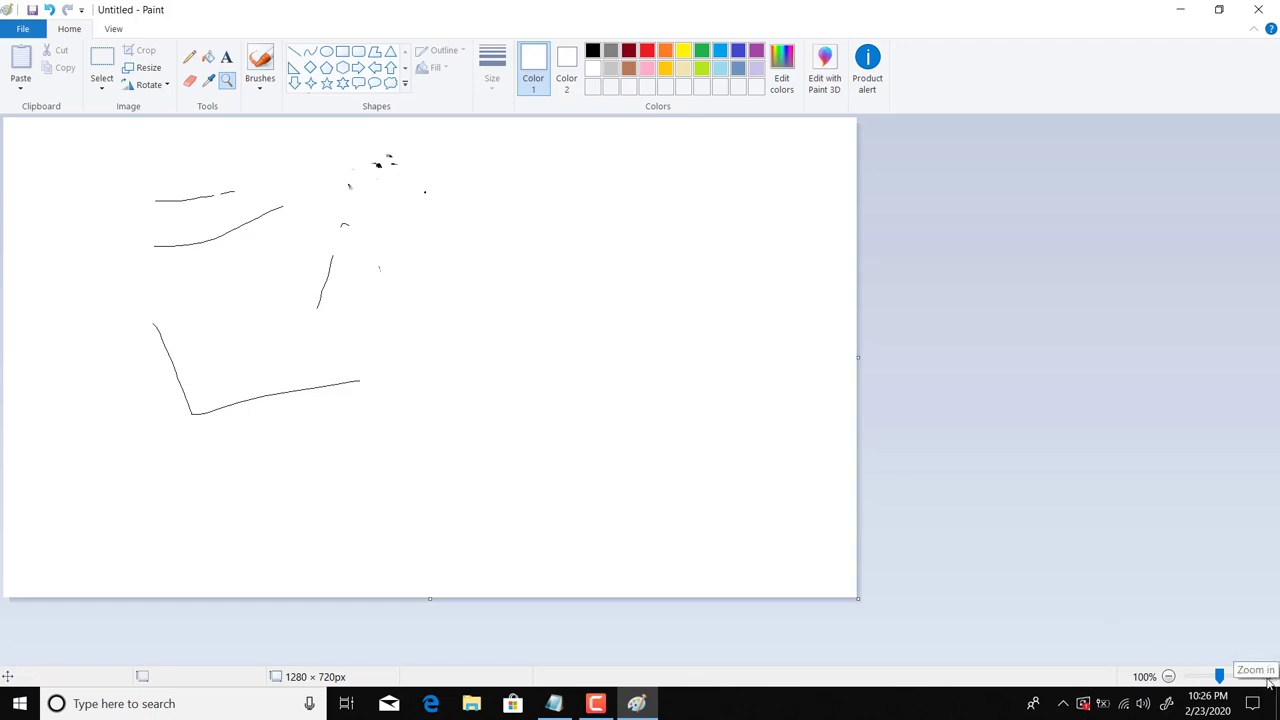
# Add the text "alamintech" on the empty area beside the drawn lines and colour it black
pyautogui.click(226, 60)
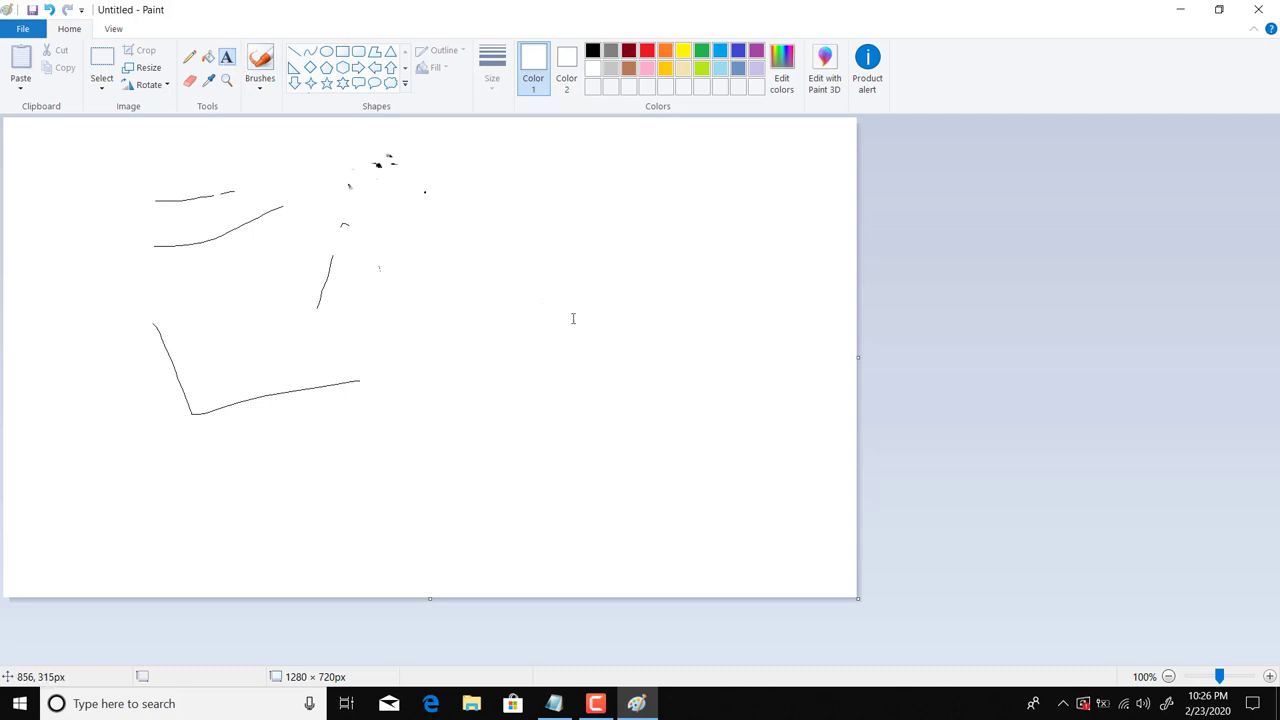
pyautogui.click(524, 262)
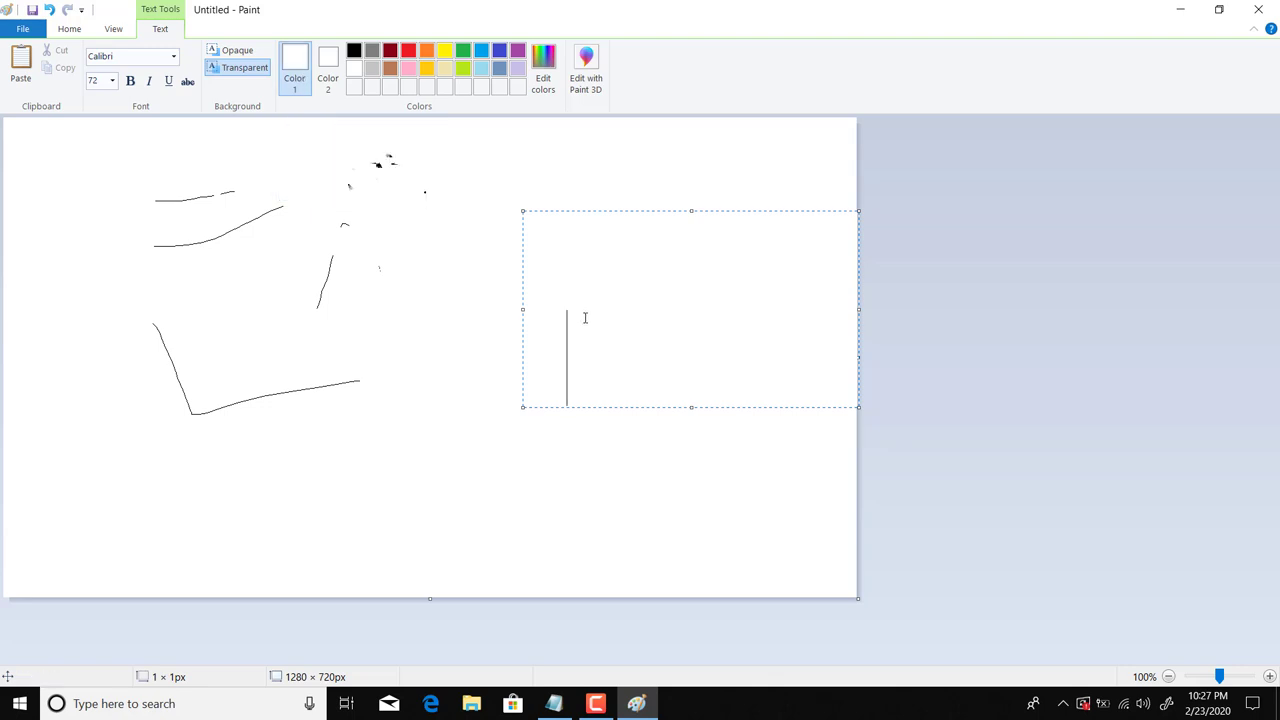
pyautogui.hotkey('ctrl', 'a')
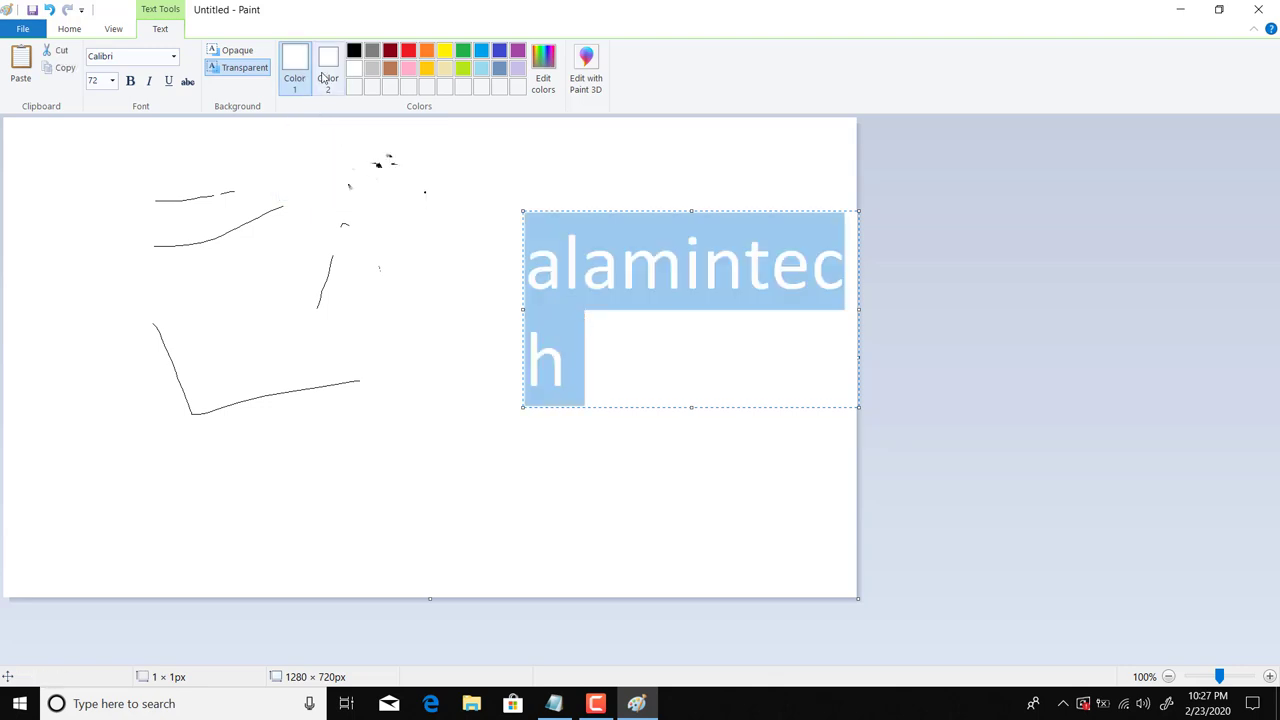
pyautogui.click(369, 53)
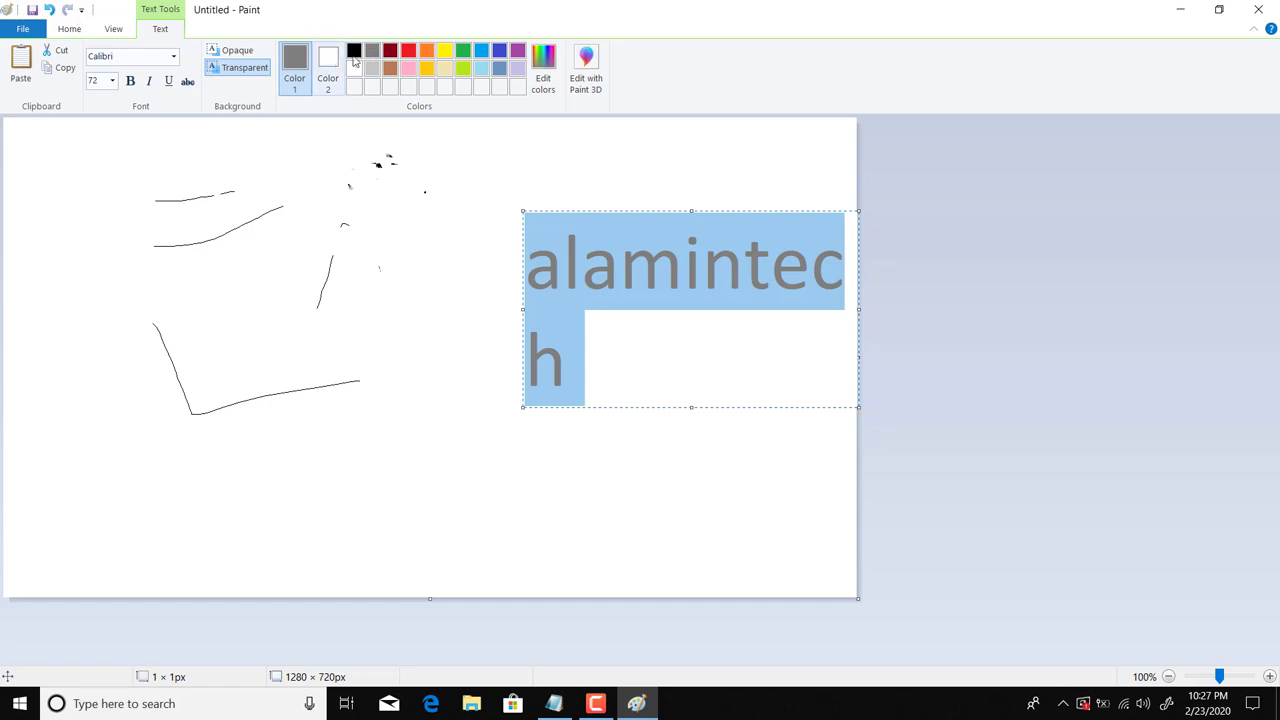
pyautogui.click(355, 54)
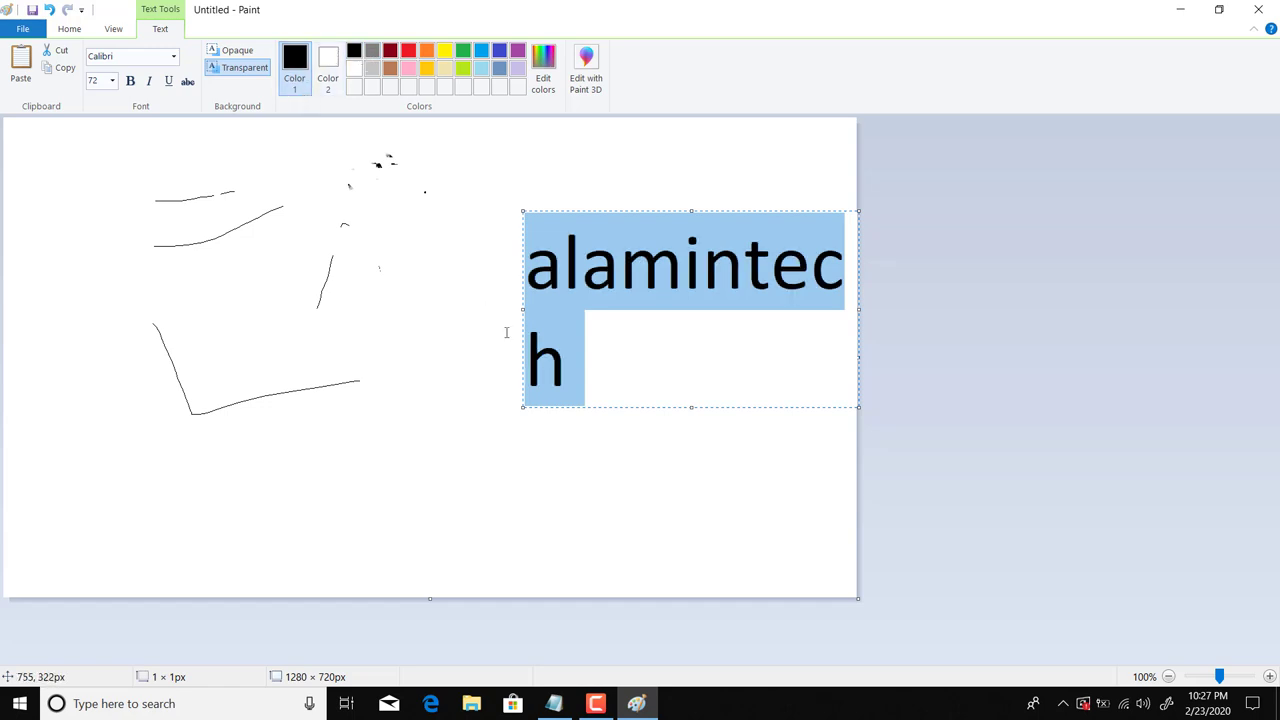
# Widen the text box to about 754 × 300 px, move it up slightly, and split the text into "alamin tech"
pyautogui.moveTo(522, 309); pyautogui.dragTo(360, 285)
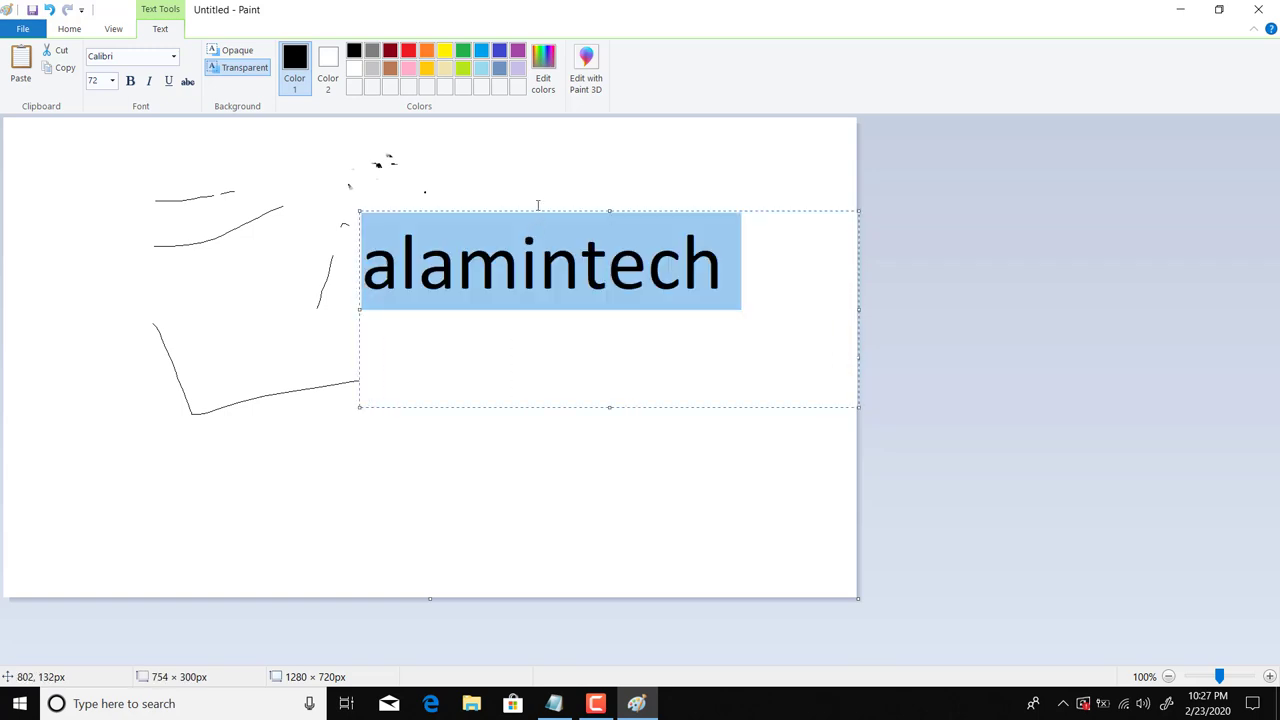
pyautogui.moveTo(538, 212); pyautogui.dragTo(509, 179)
pyautogui.click(552, 240)
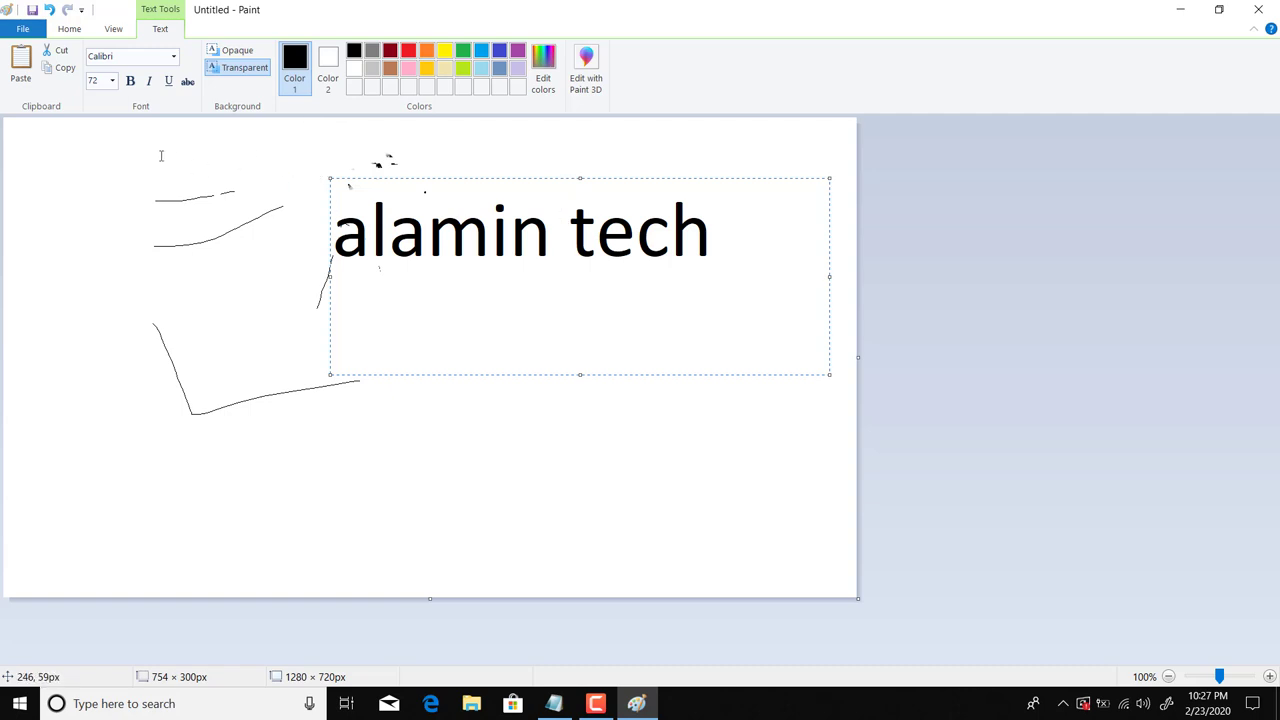
pyautogui.doubleClick(394, 249)
pyautogui.hotkey('ctrl', 'a')
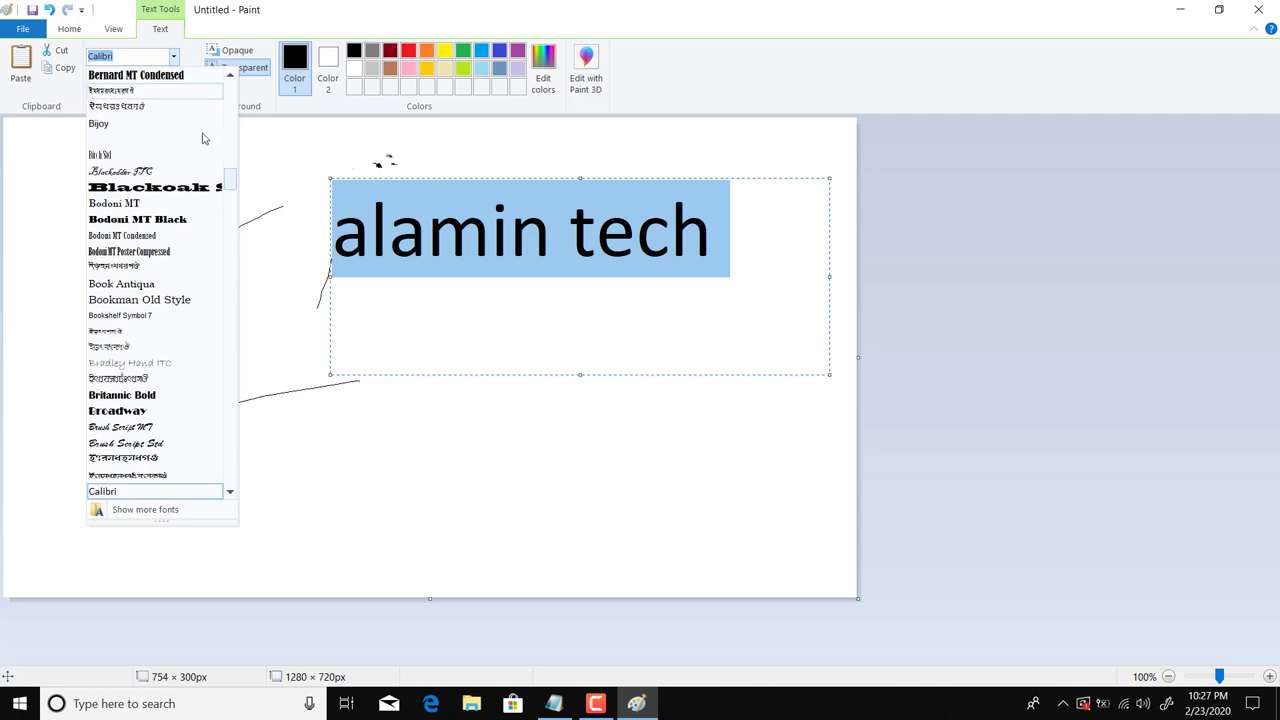
pyautogui.moveTo(234, 182); pyautogui.dragTo(237, 80)
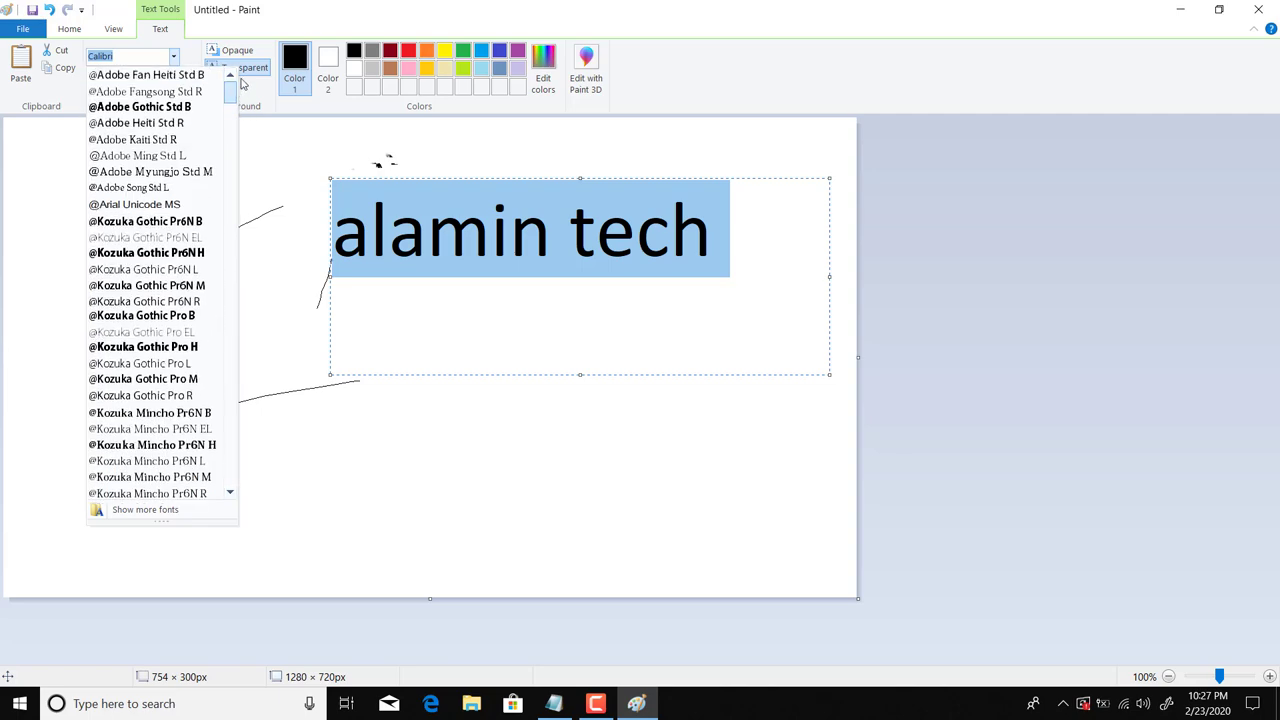
pyautogui.click(141, 135)
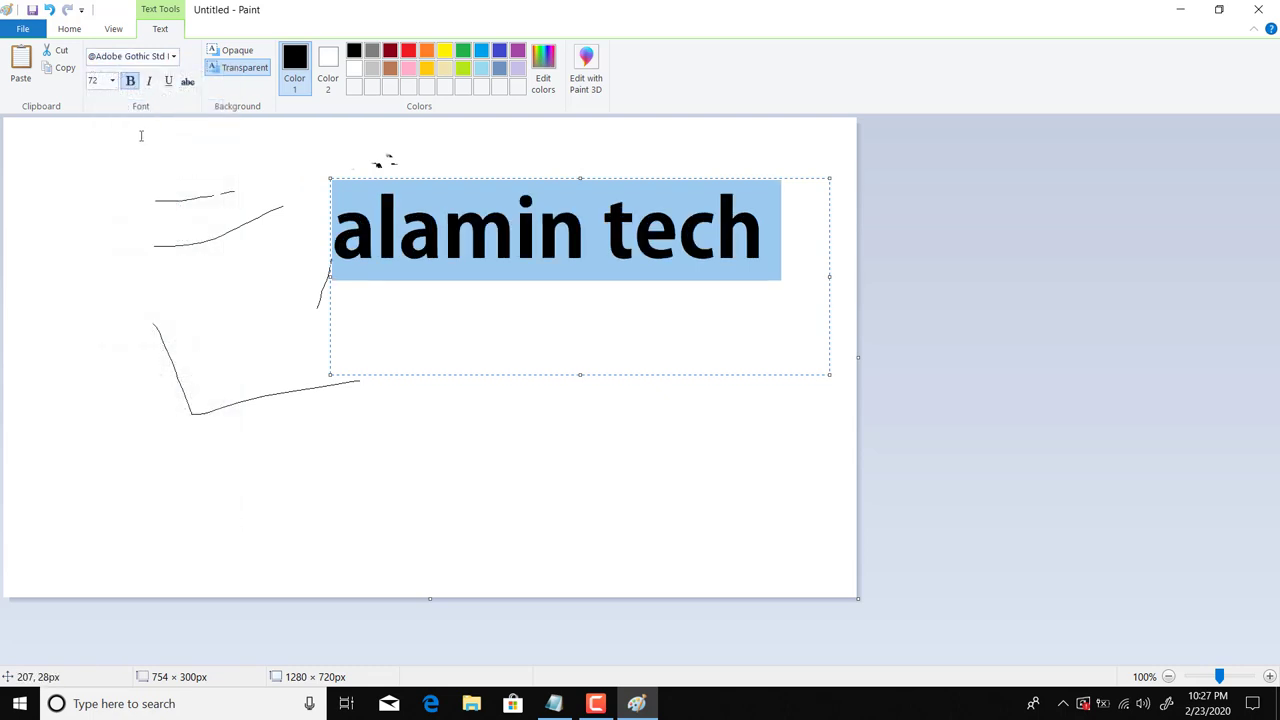
pyautogui.click(173, 58)
pyautogui.click(160, 123)
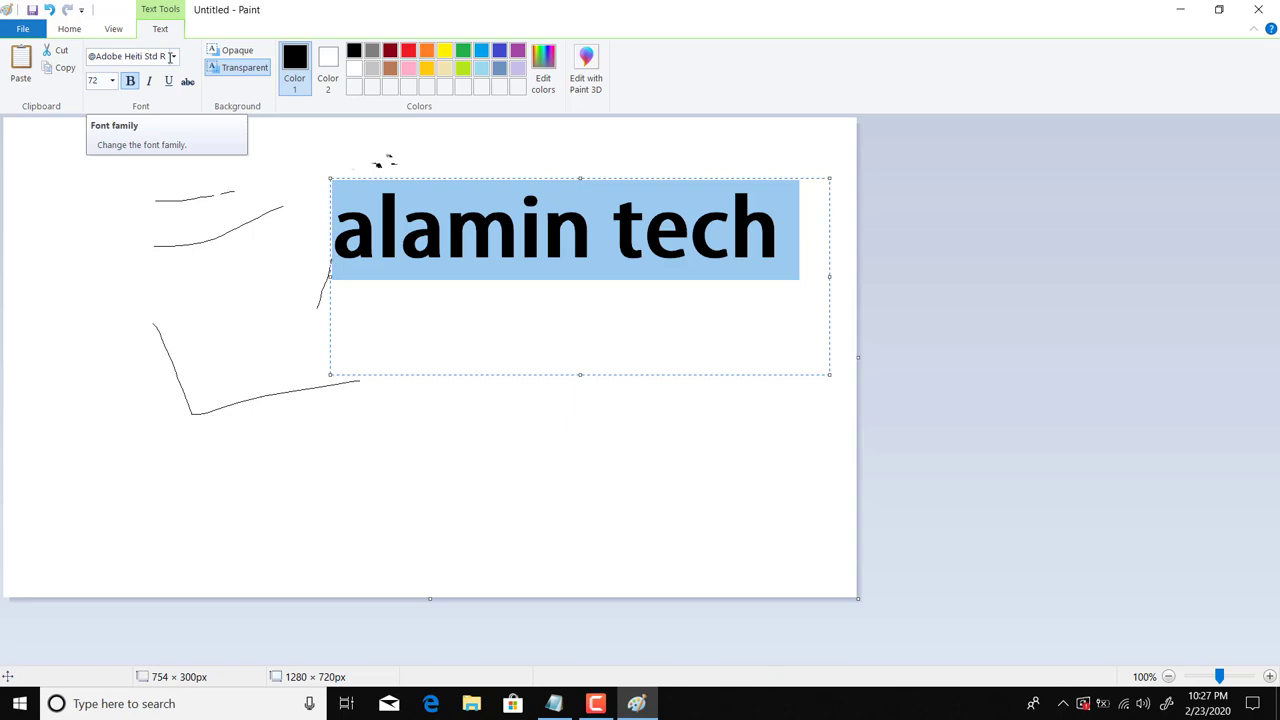
# Try font sizes 48 and 12 on the whole text, and set it back to 72
pyautogui.click(114, 84)
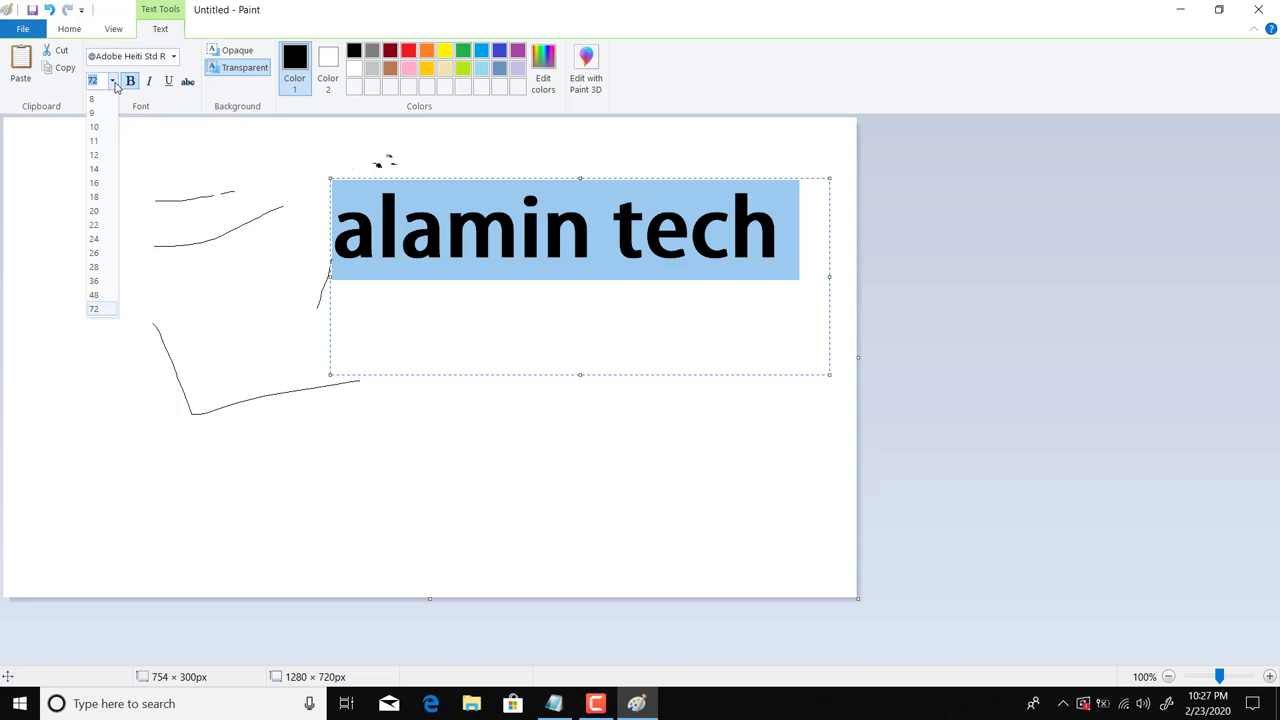
pyautogui.click(95, 292)
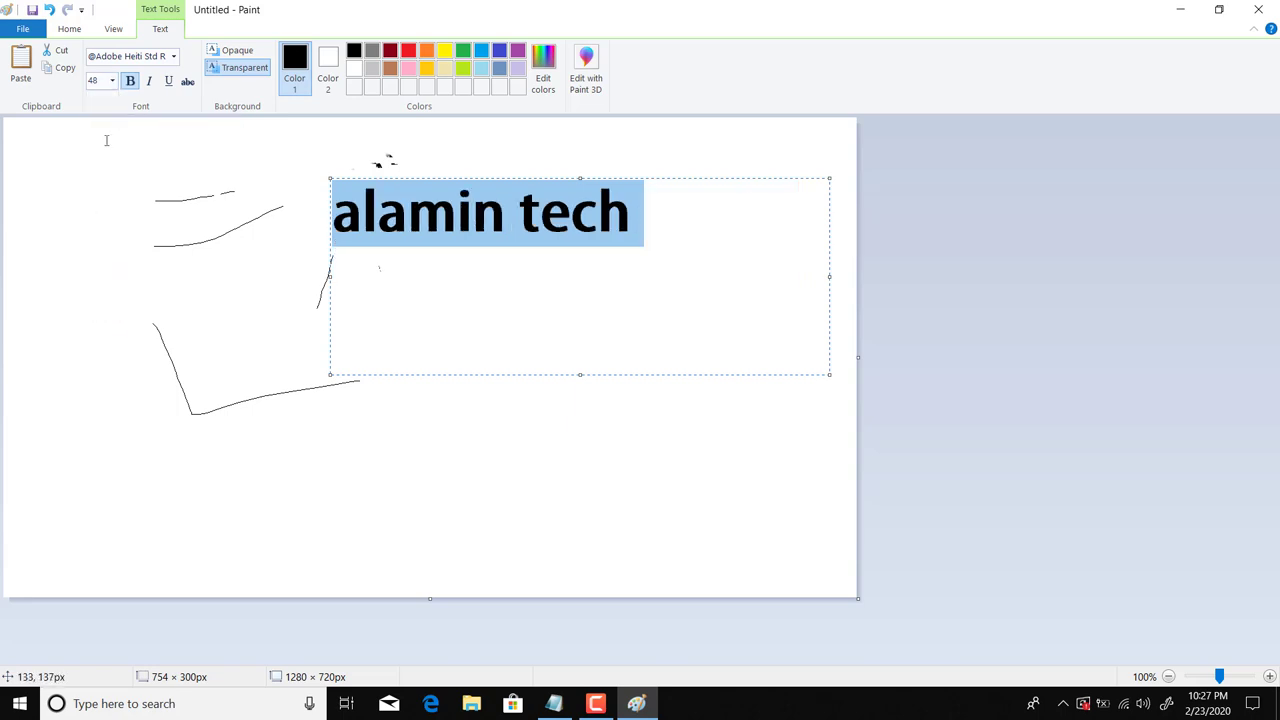
pyautogui.click(113, 82)
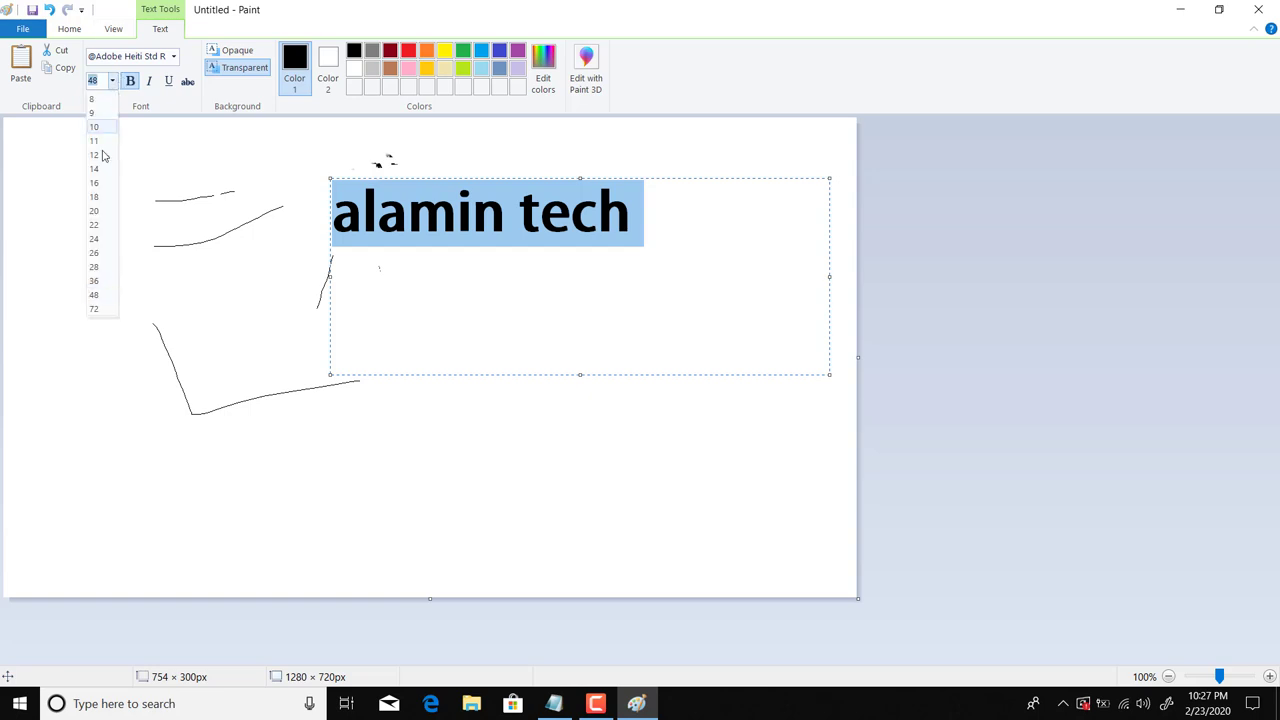
pyautogui.click(98, 160)
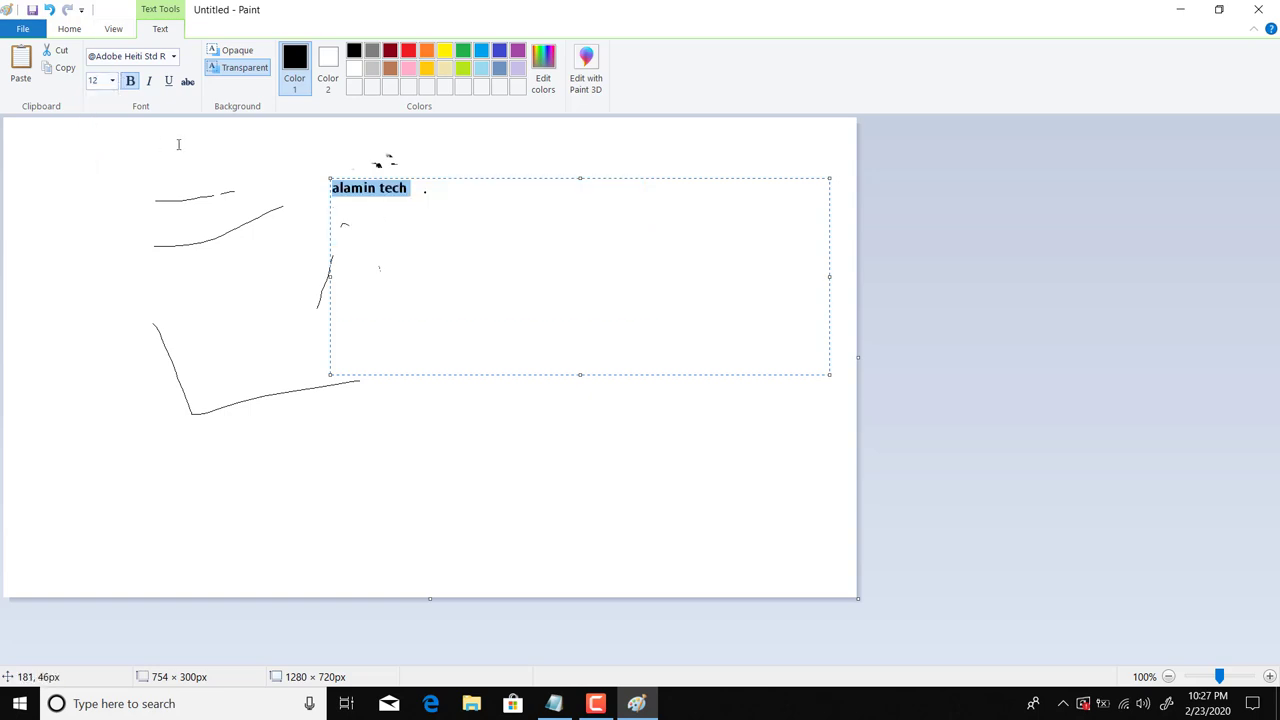
pyautogui.click(112, 82)
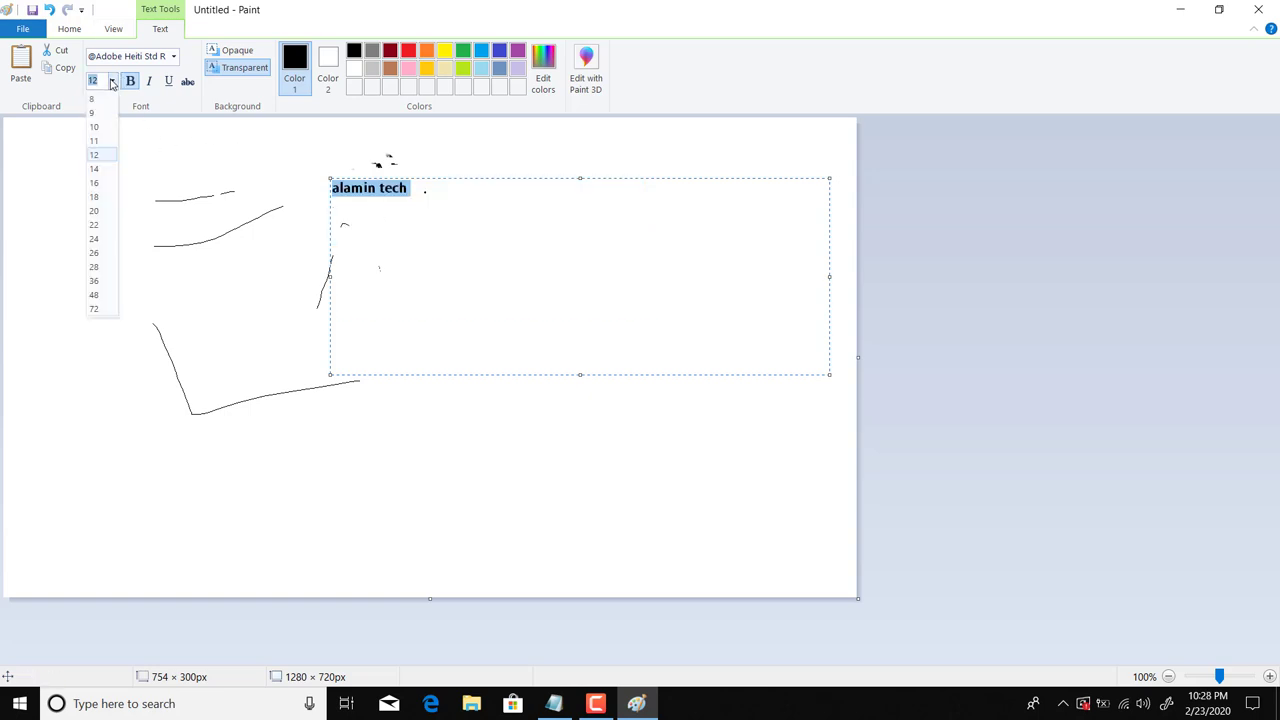
pyautogui.click(98, 308)
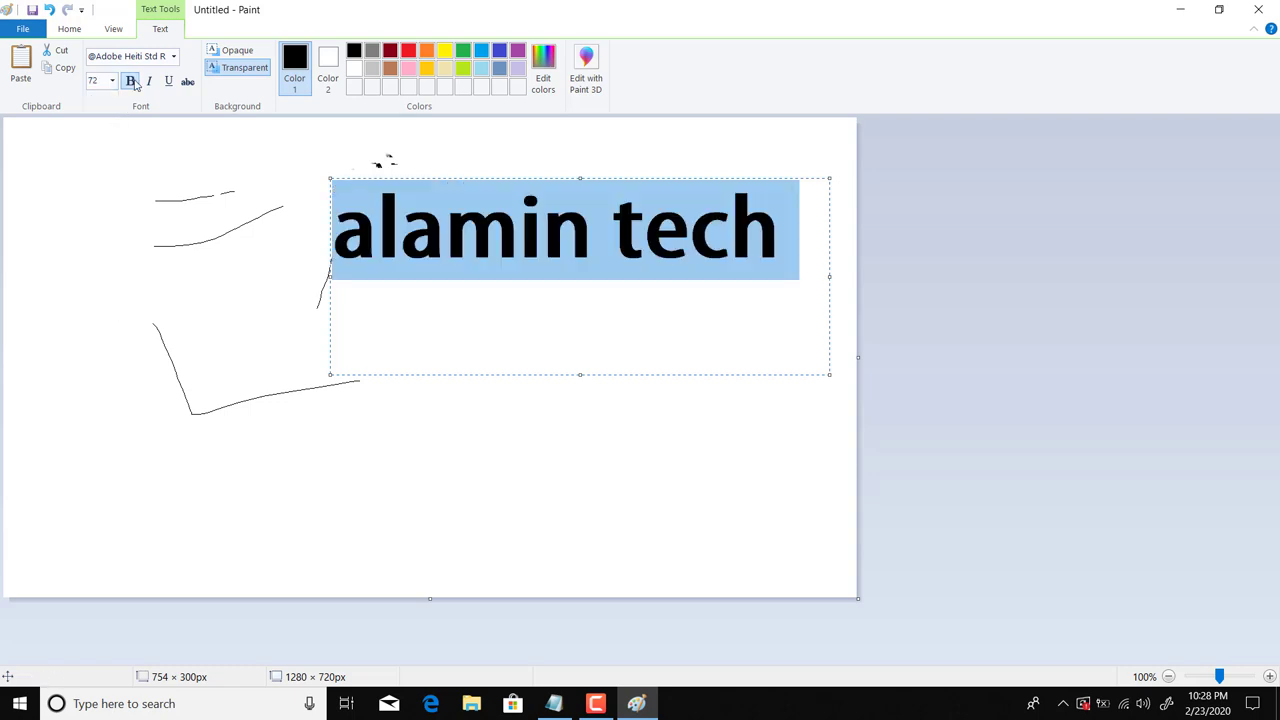
# Remove the bold formatting from the whole text
pyautogui.click(447, 240)
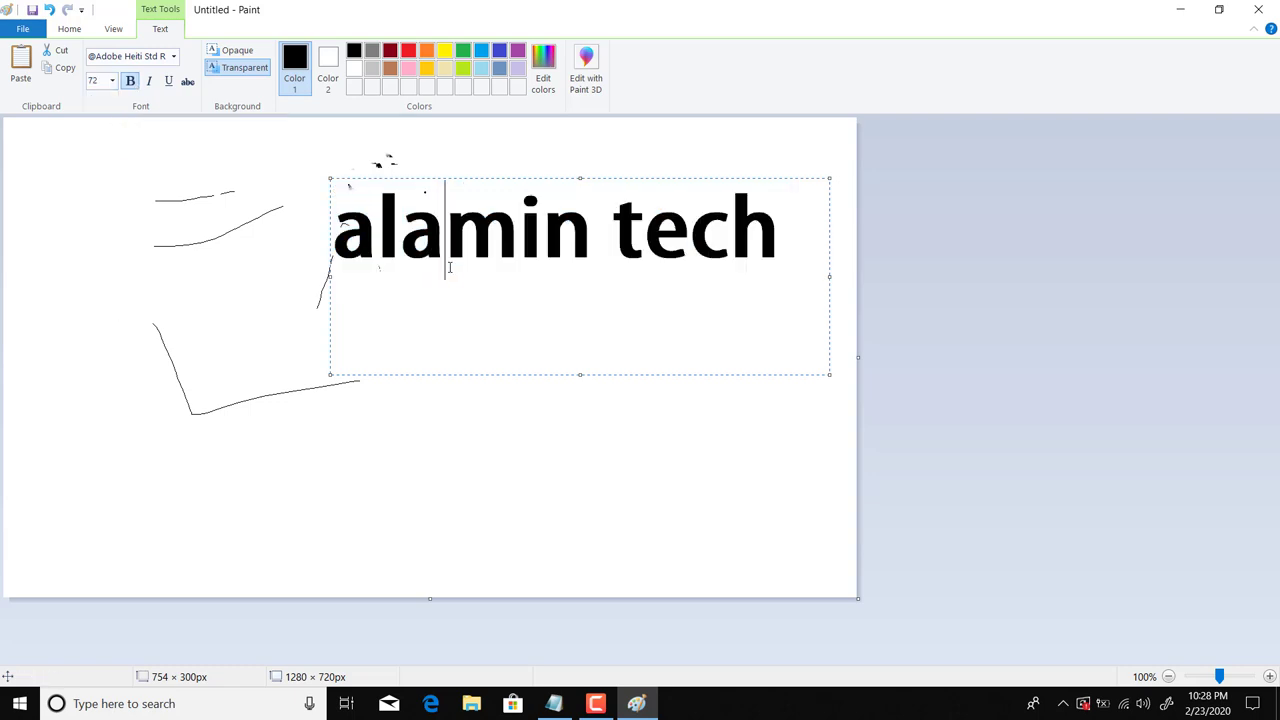
pyautogui.hotkey('ctrl', 'a')
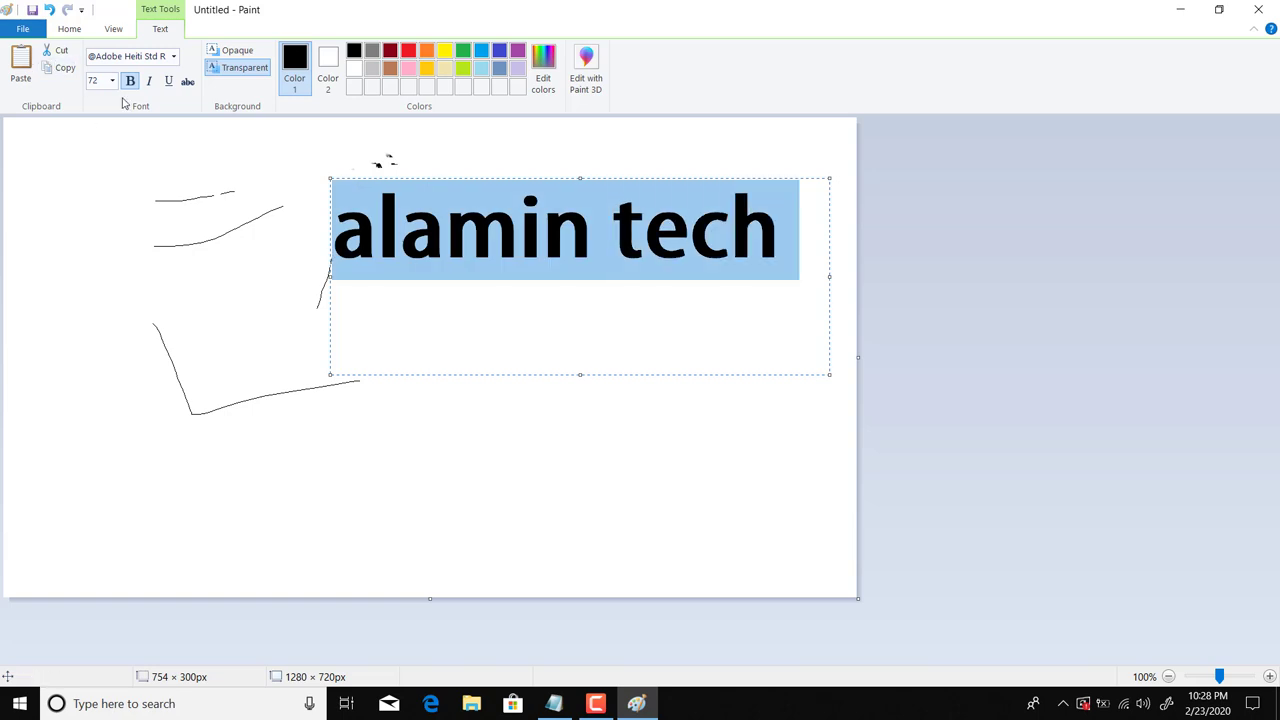
pyautogui.click(130, 82)
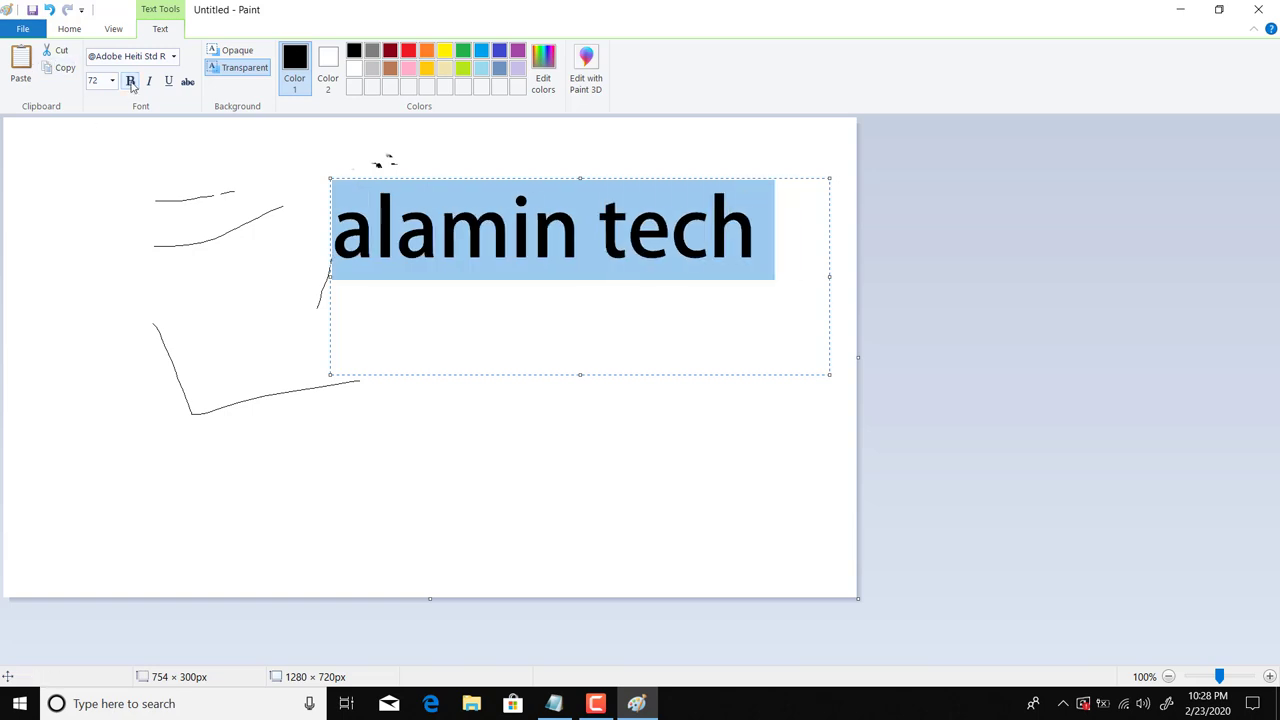
pyautogui.click(439, 230)
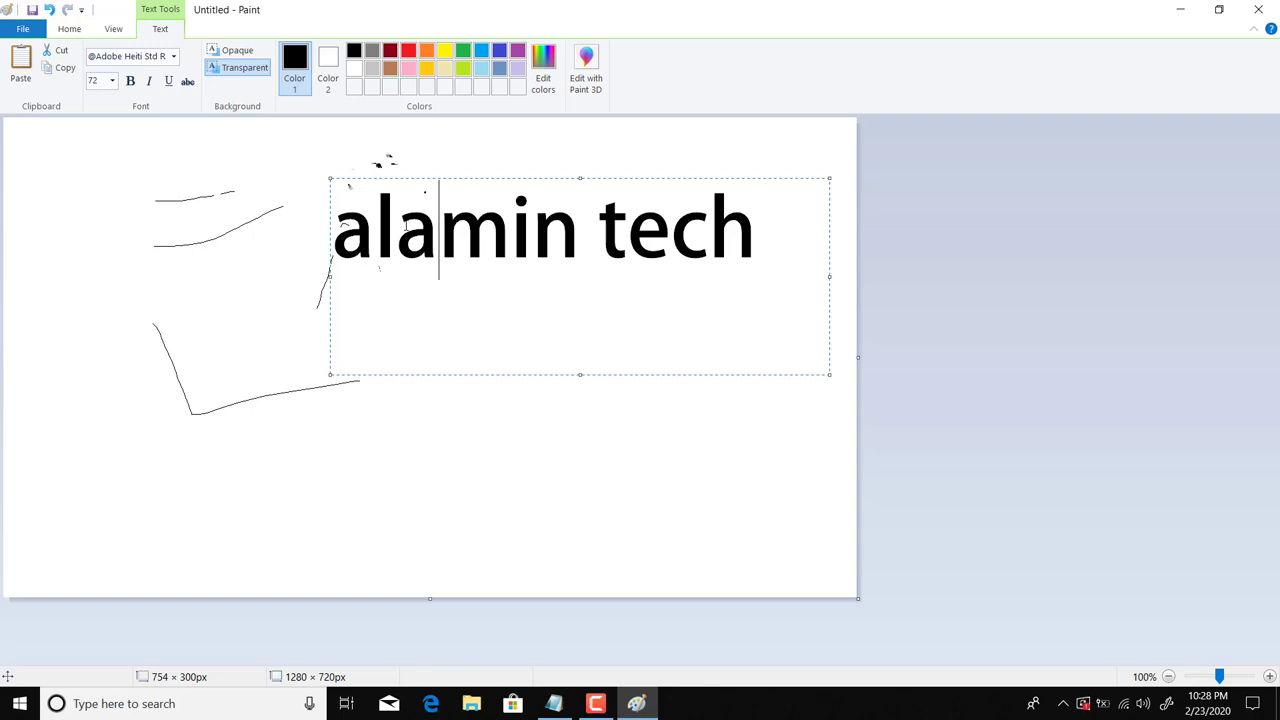
pyautogui.hotkey('ctrl', 'a')
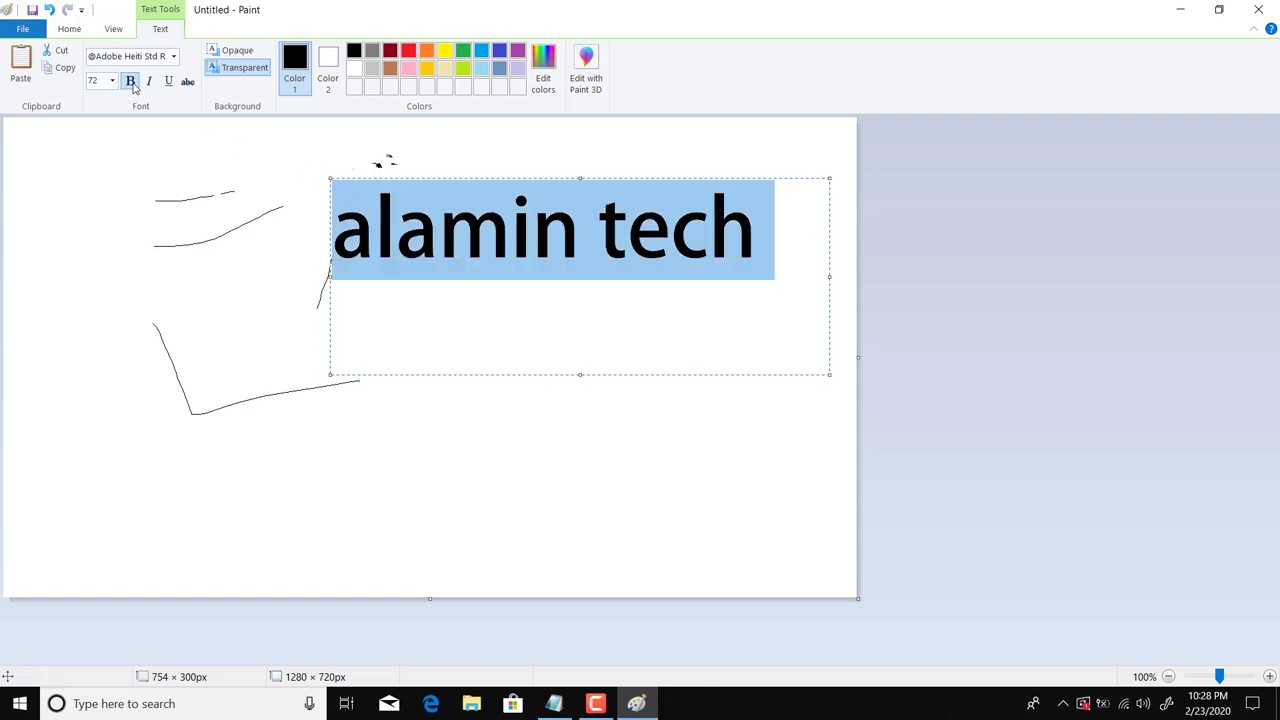
# Italicise only the first word of the text
pyautogui.click(426, 216)
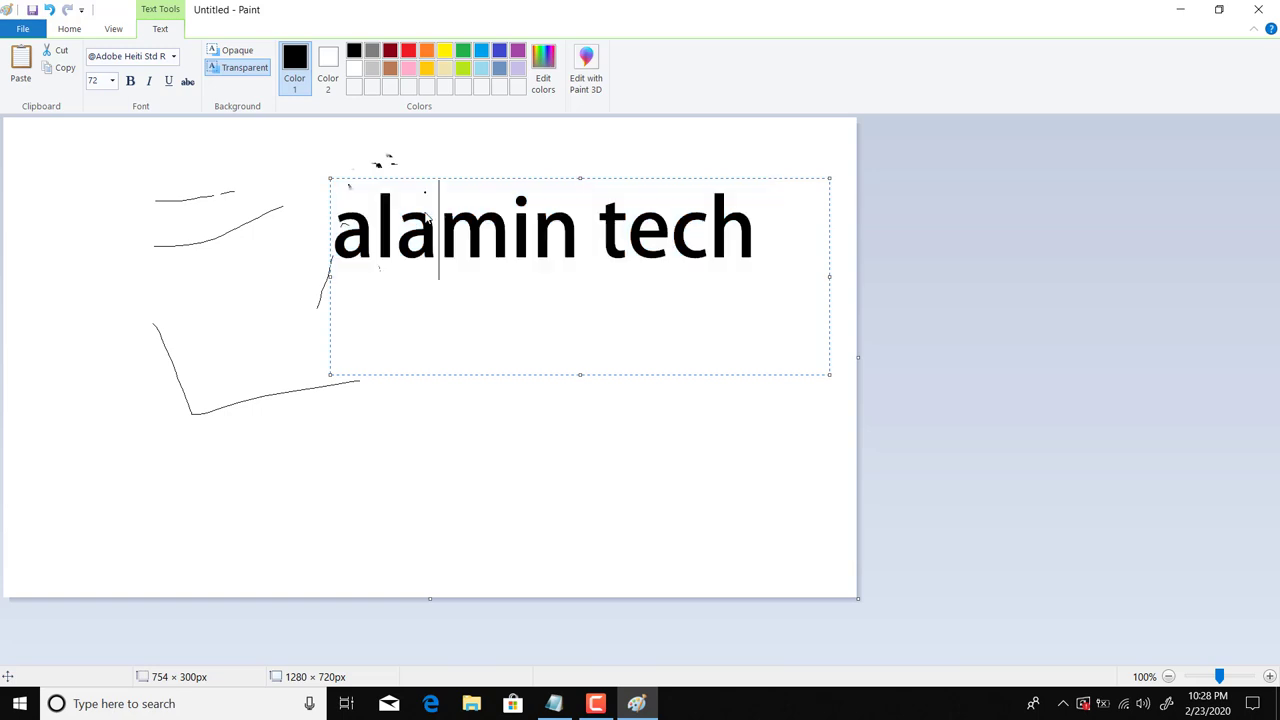
pyautogui.doubleClick(426, 216)
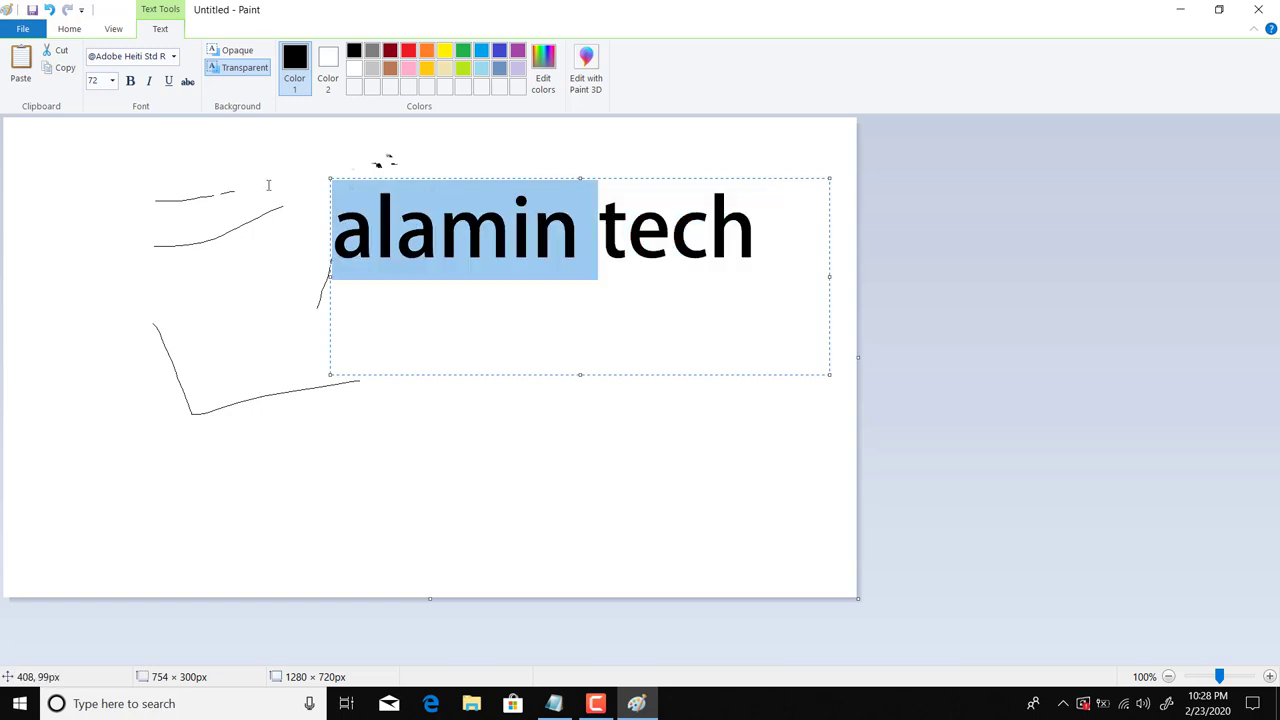
pyautogui.click(148, 84)
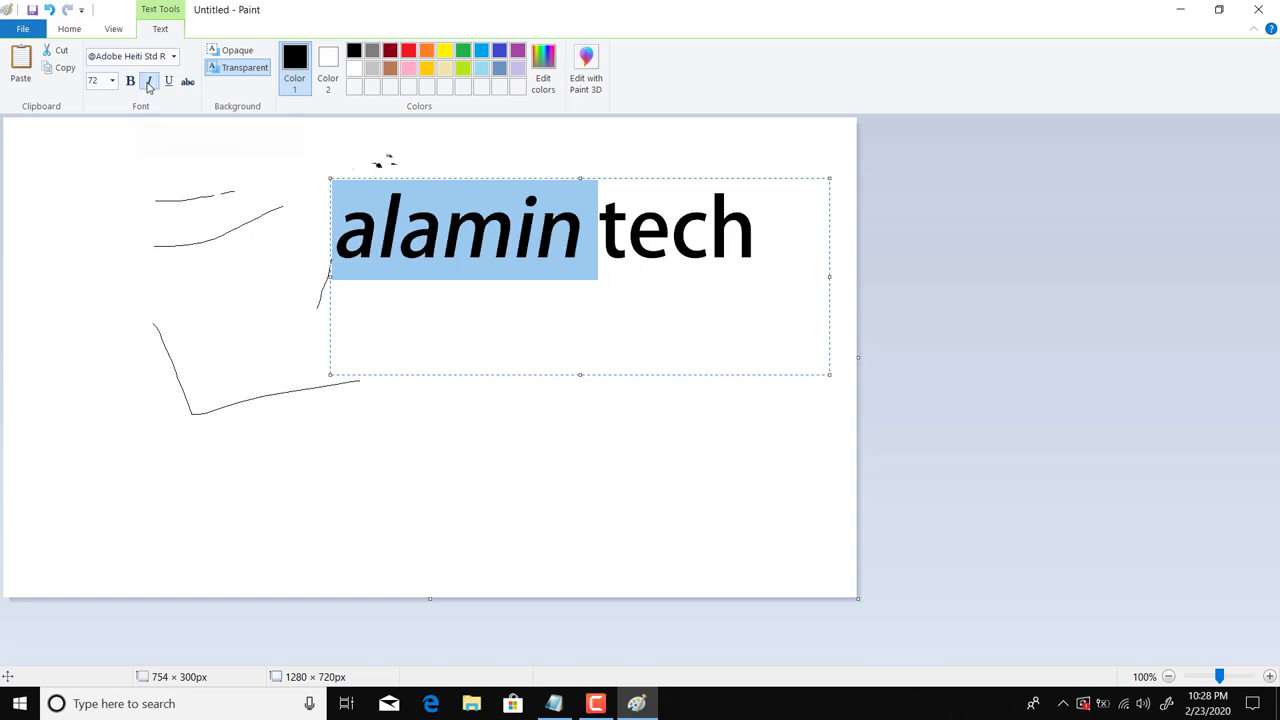
pyautogui.click(395, 240)
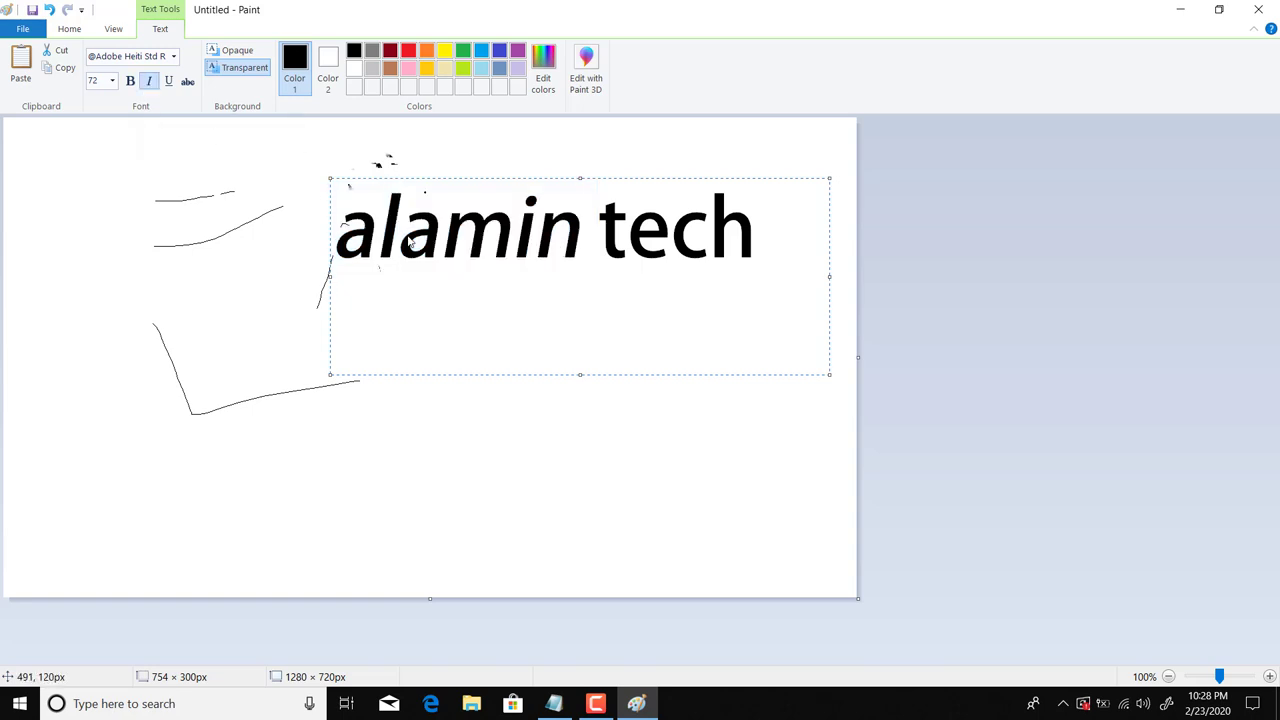
# Underline both words of the text
pyautogui.hotkey('ctrl', 'a')
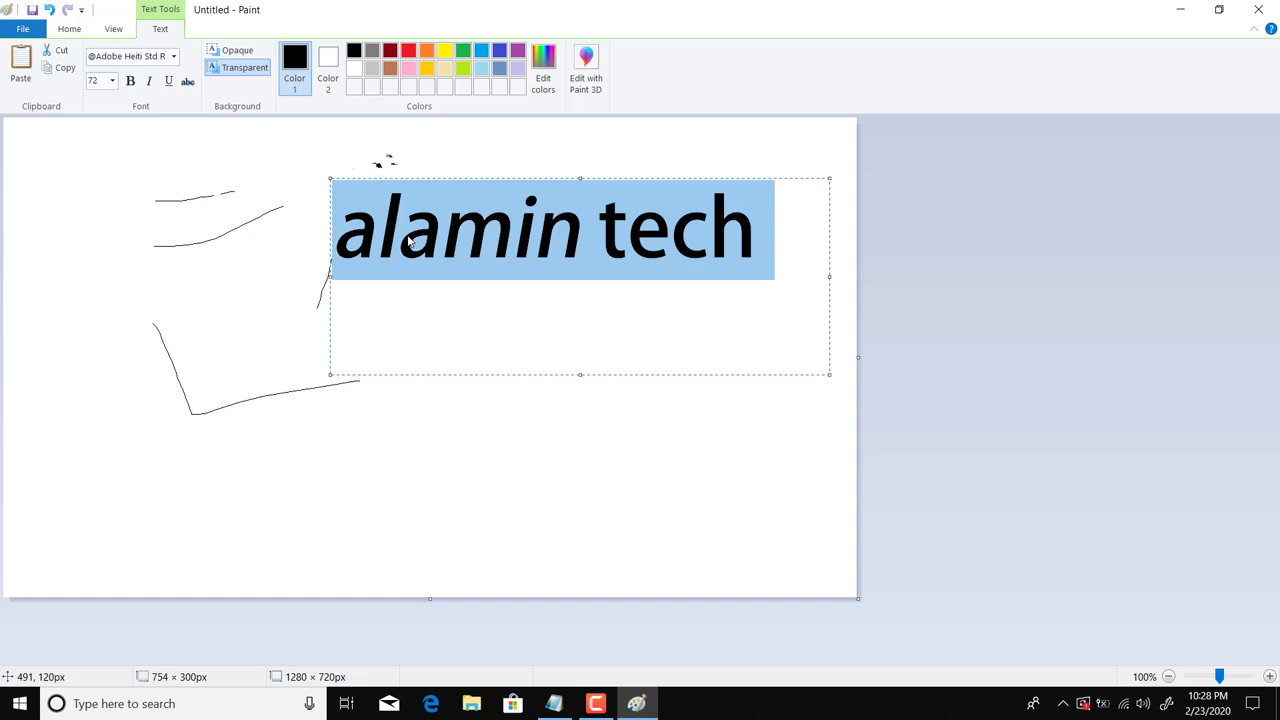
pyautogui.click(170, 85)
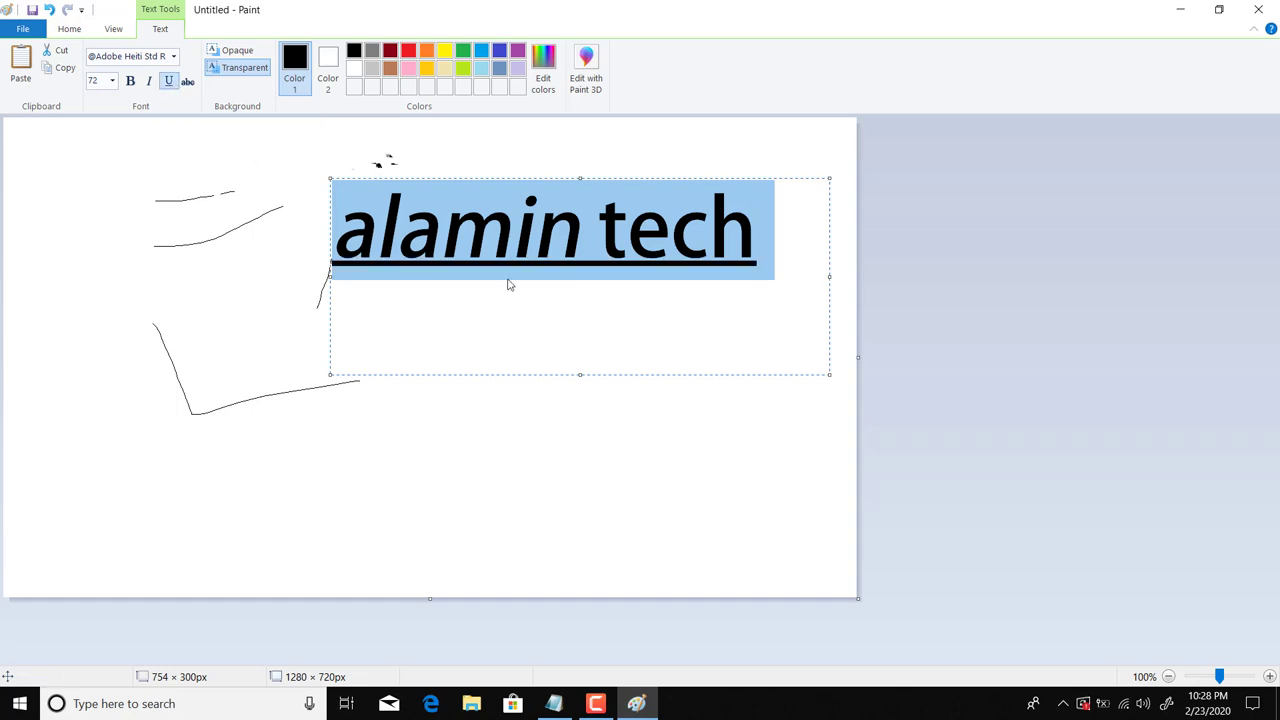
pyautogui.click(566, 229)
pyautogui.doubleClick(575, 209)
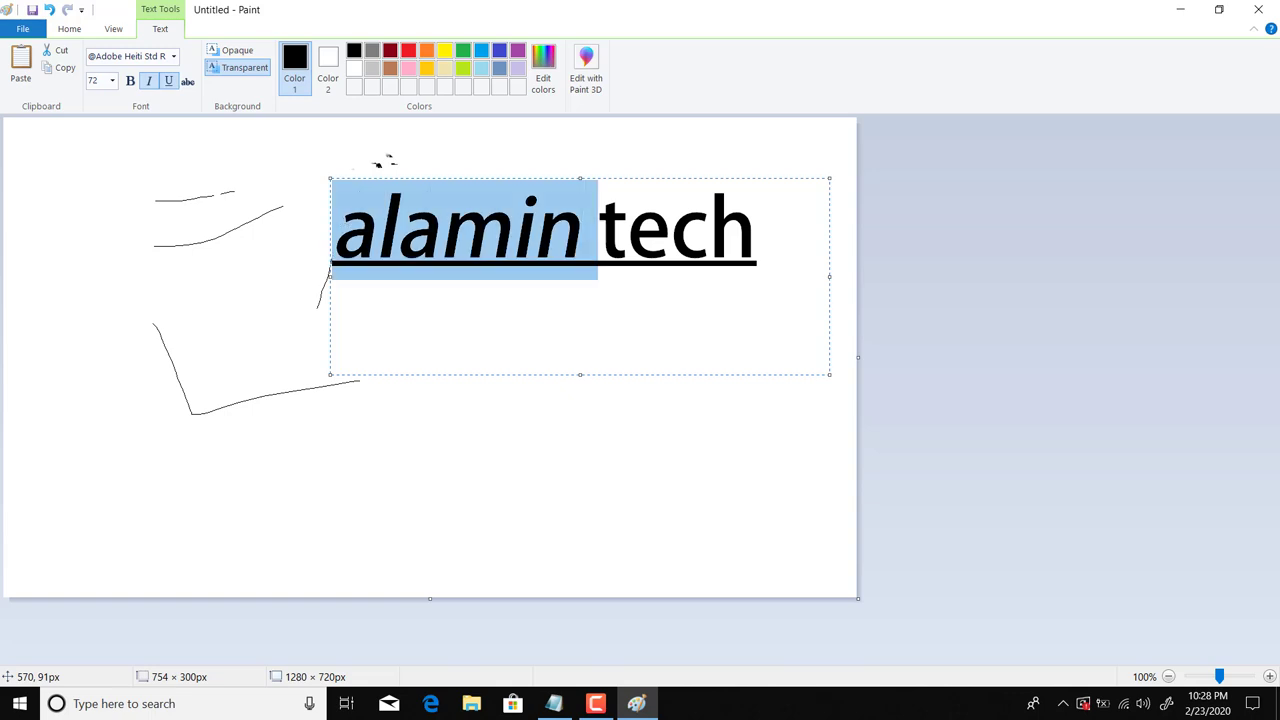
pyautogui.tripleClick(575, 209)
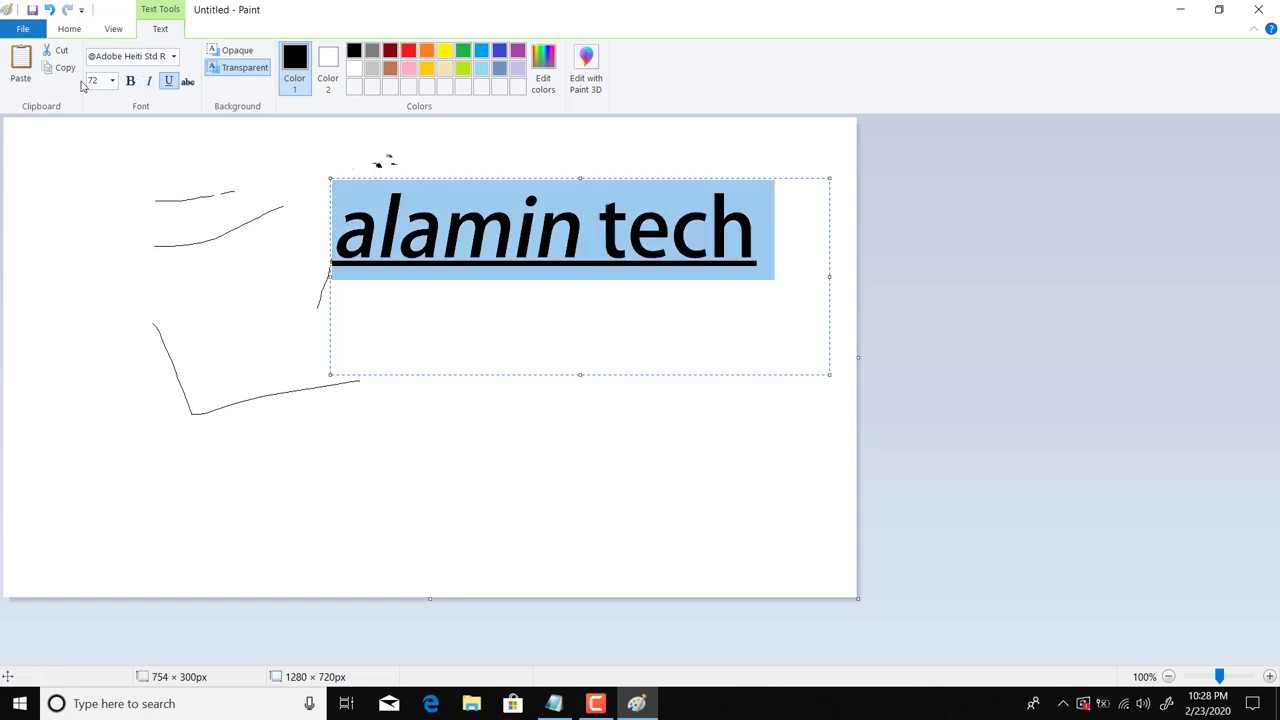
# Strike through only the first word of the text and commit the finished text to the canvas
pyautogui.click(495, 270)
pyautogui.tripleClick(400, 228)
pyautogui.doubleClick(400, 228)
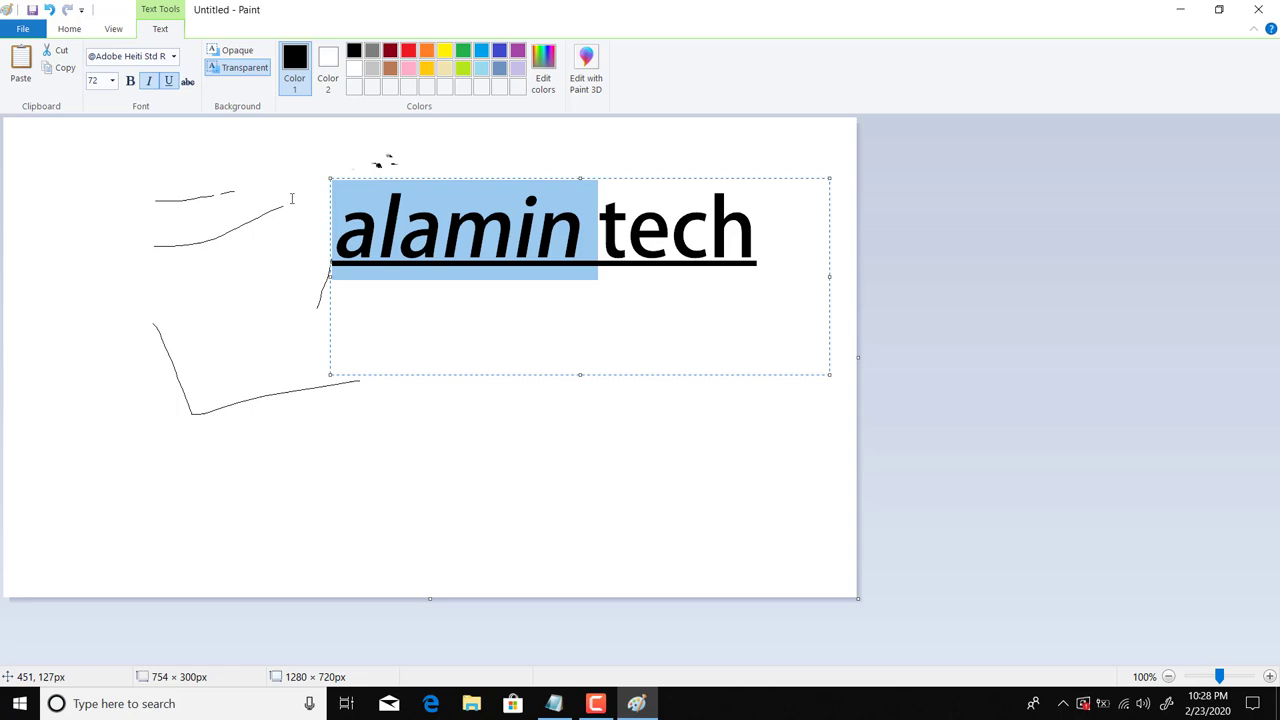
pyautogui.click(188, 81)
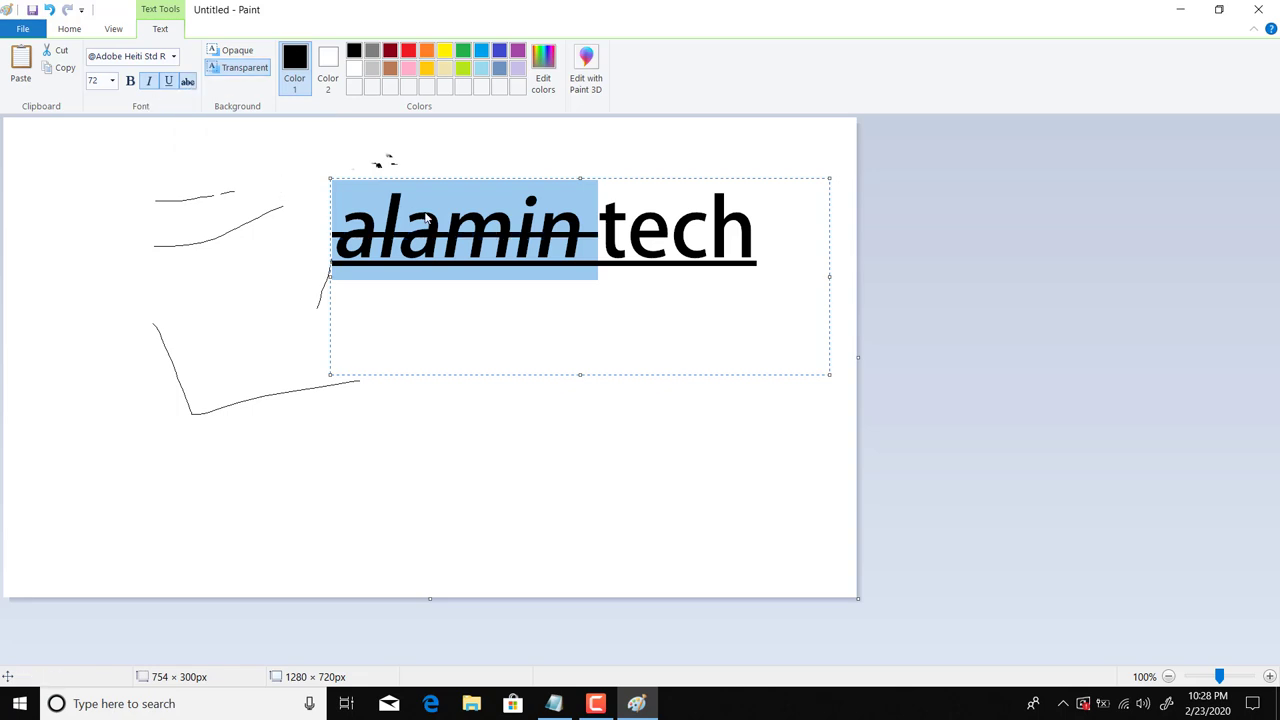
pyautogui.click(348, 186)
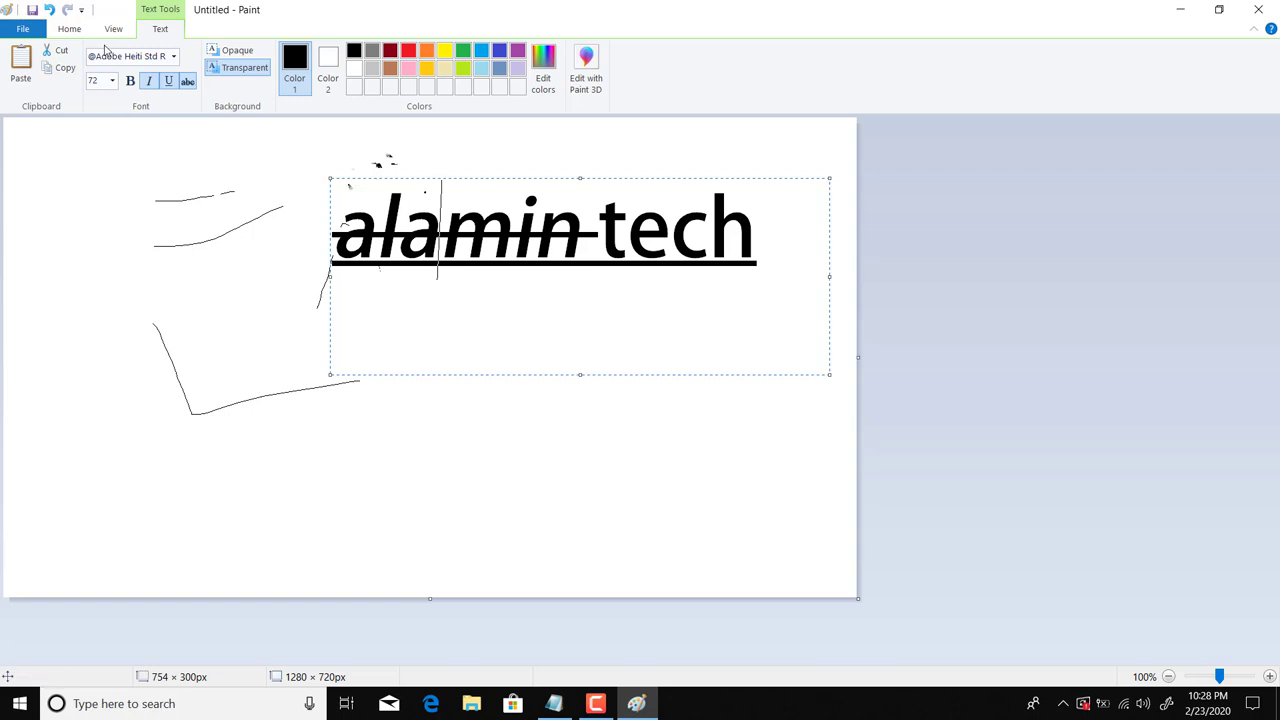
pyautogui.click(74, 33)
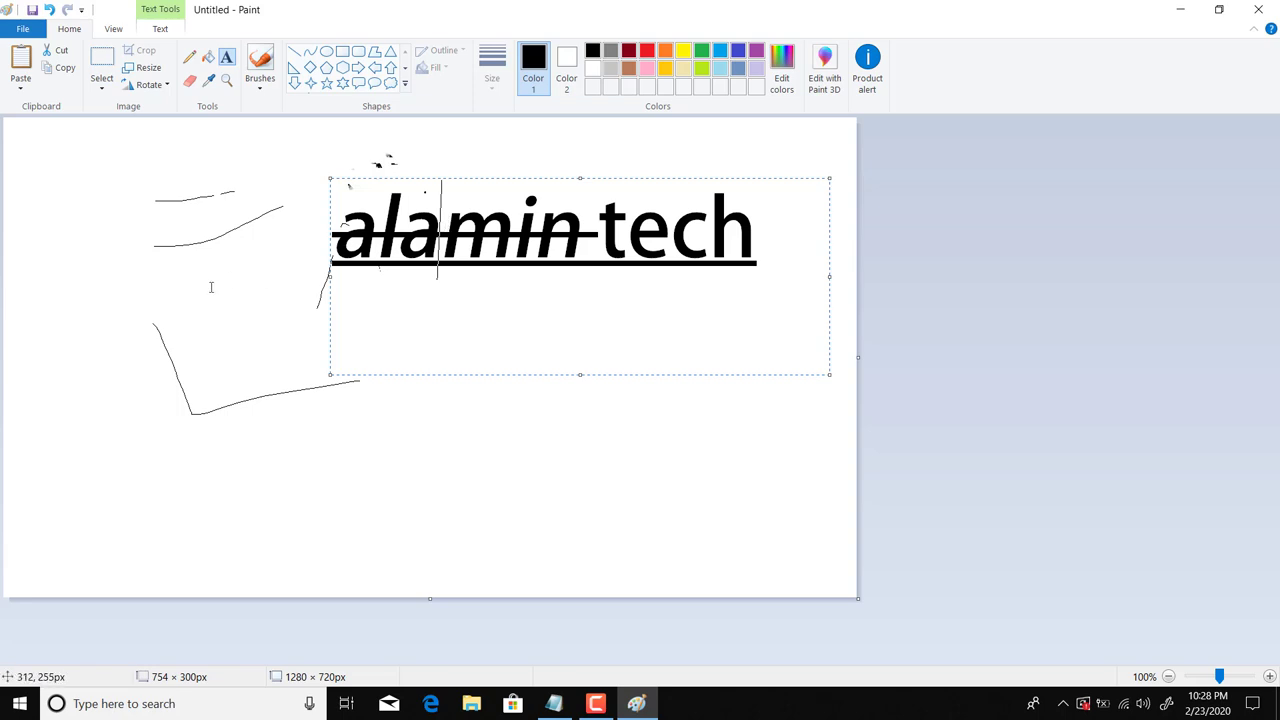
pyautogui.click(307, 215)
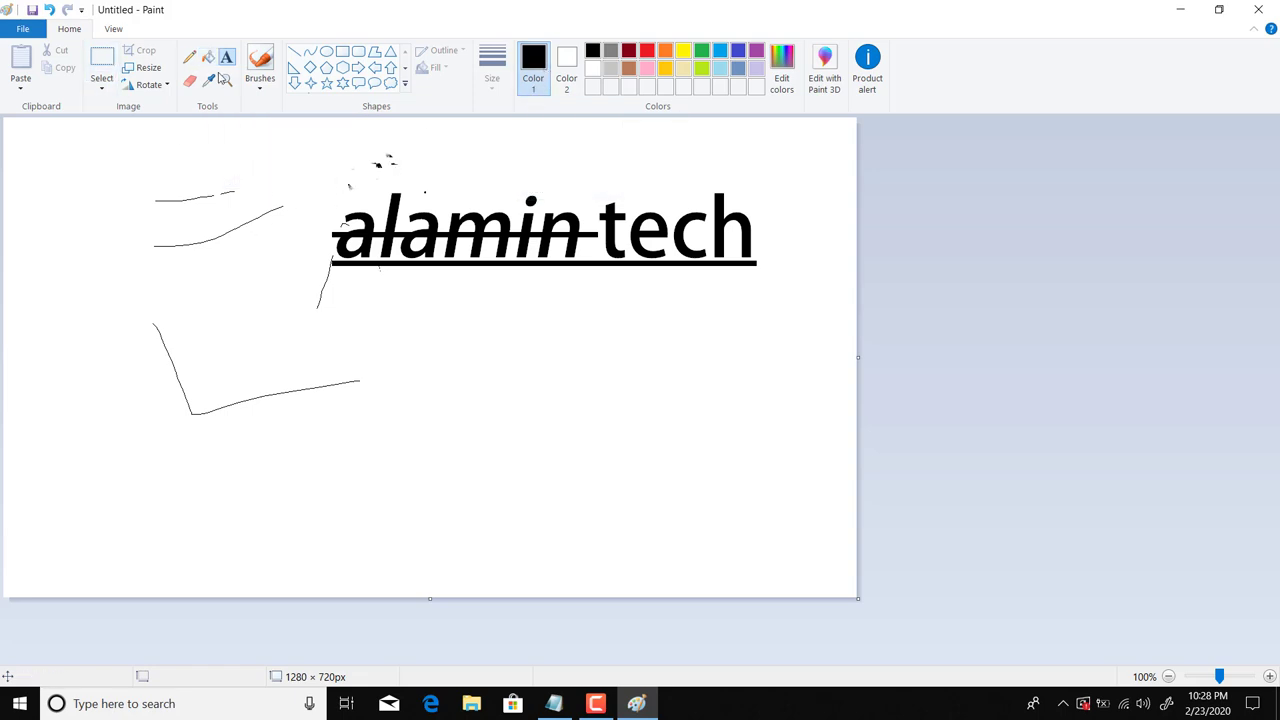
# Flood-fill the canvas background with black, and refill it with gold
pyautogui.click(213, 58)
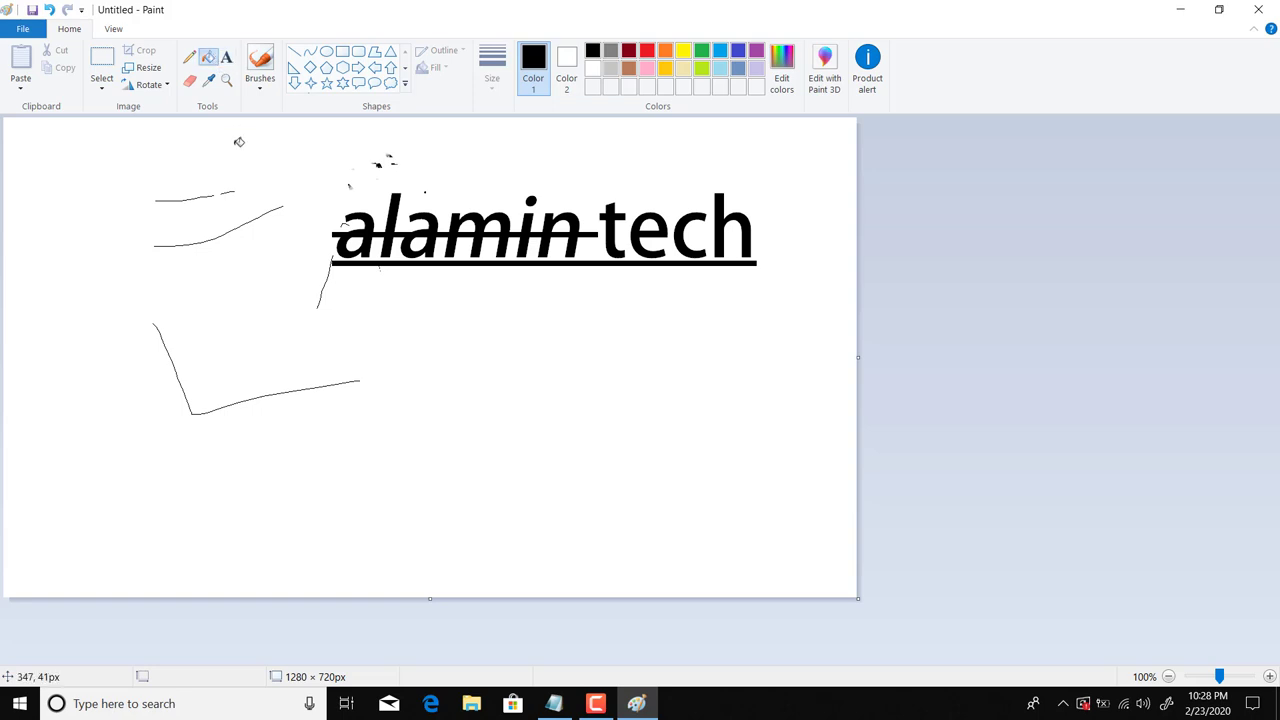
pyautogui.click(240, 138)
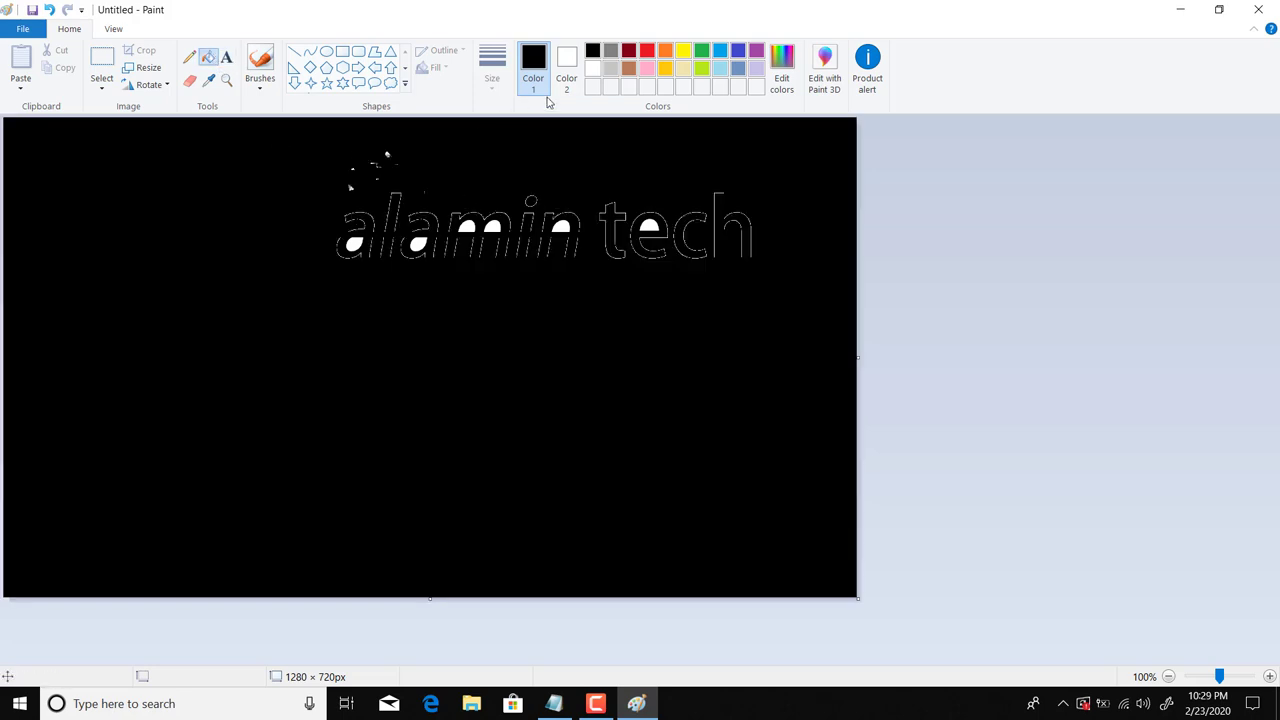
pyautogui.click(666, 67)
pyautogui.click(203, 62)
pyautogui.click(209, 235)
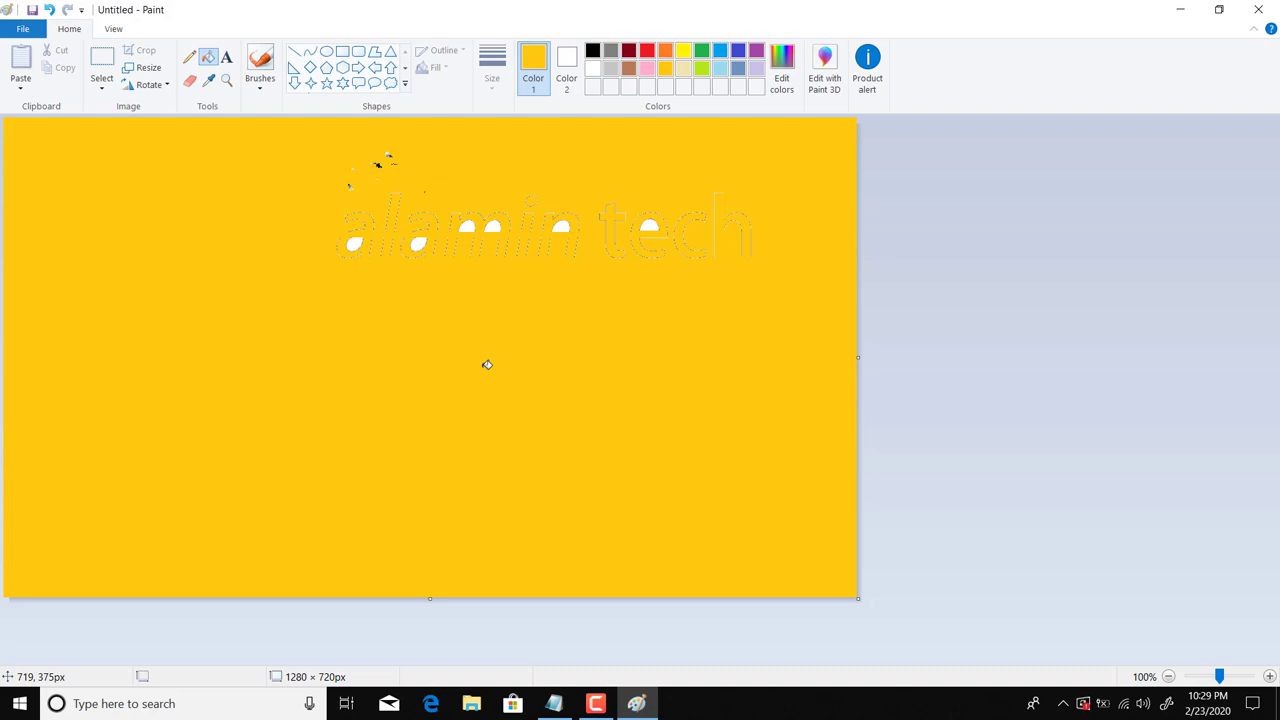
# Paint a few thin light yellow strokes with the standard brush in the upper-left area of the canvas
pyautogui.click(263, 92)
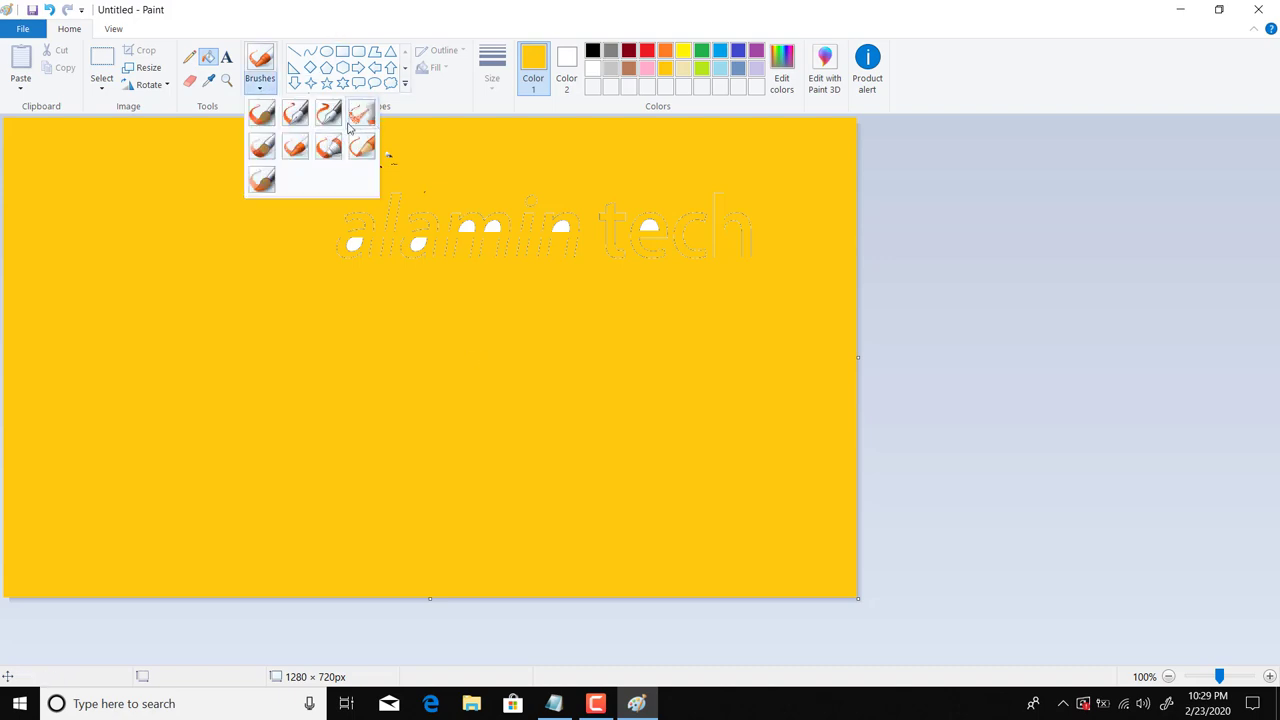
pyautogui.click(267, 123)
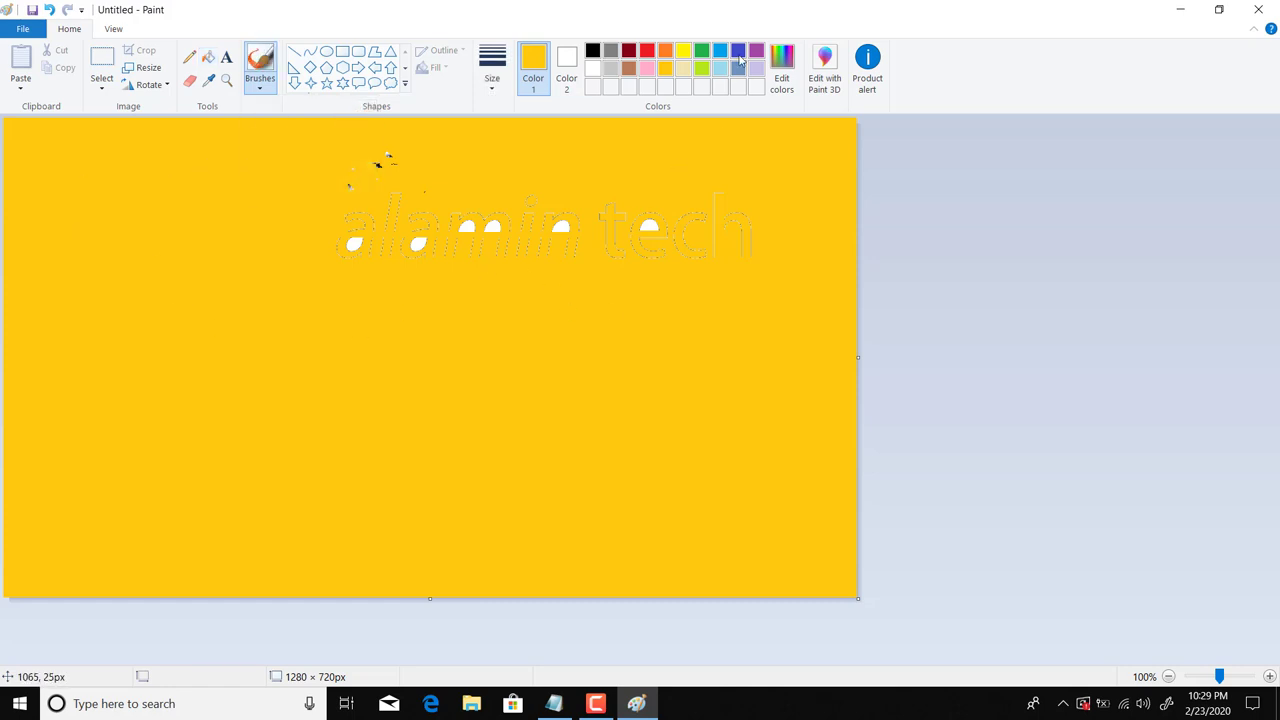
pyautogui.click(683, 70)
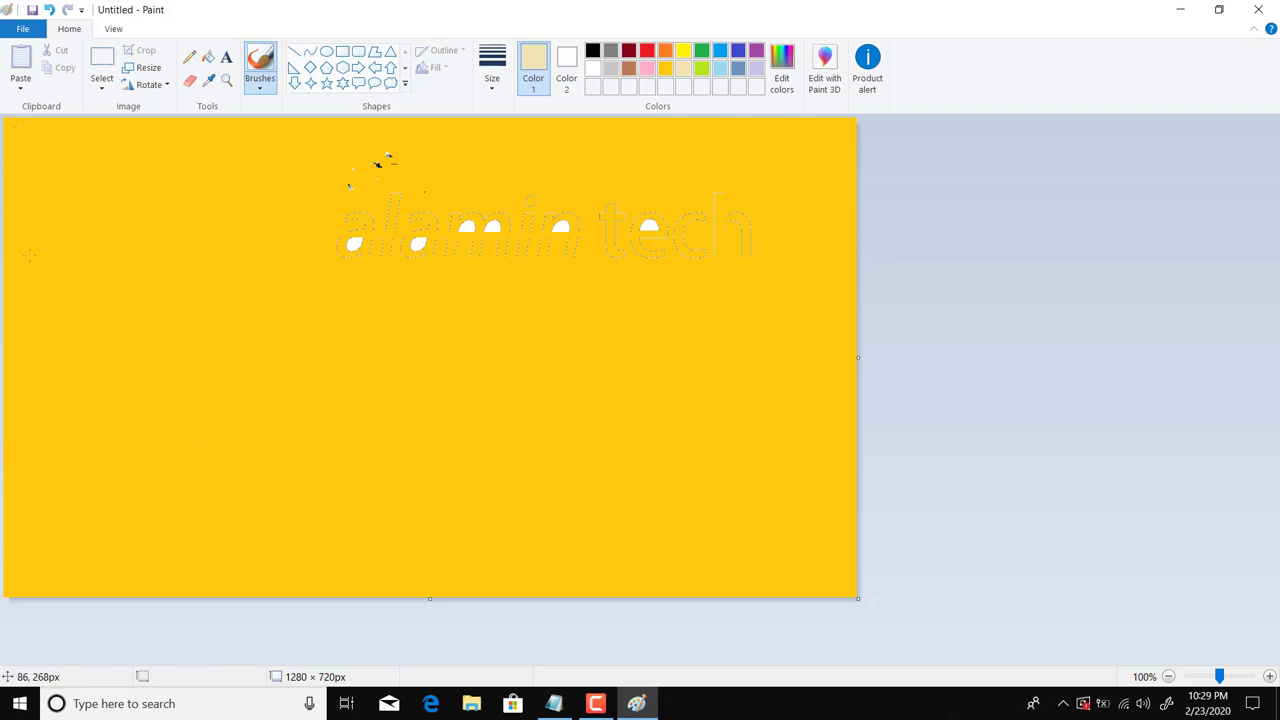
pyautogui.moveTo(6, 220); pyautogui.dragTo(95, 288)
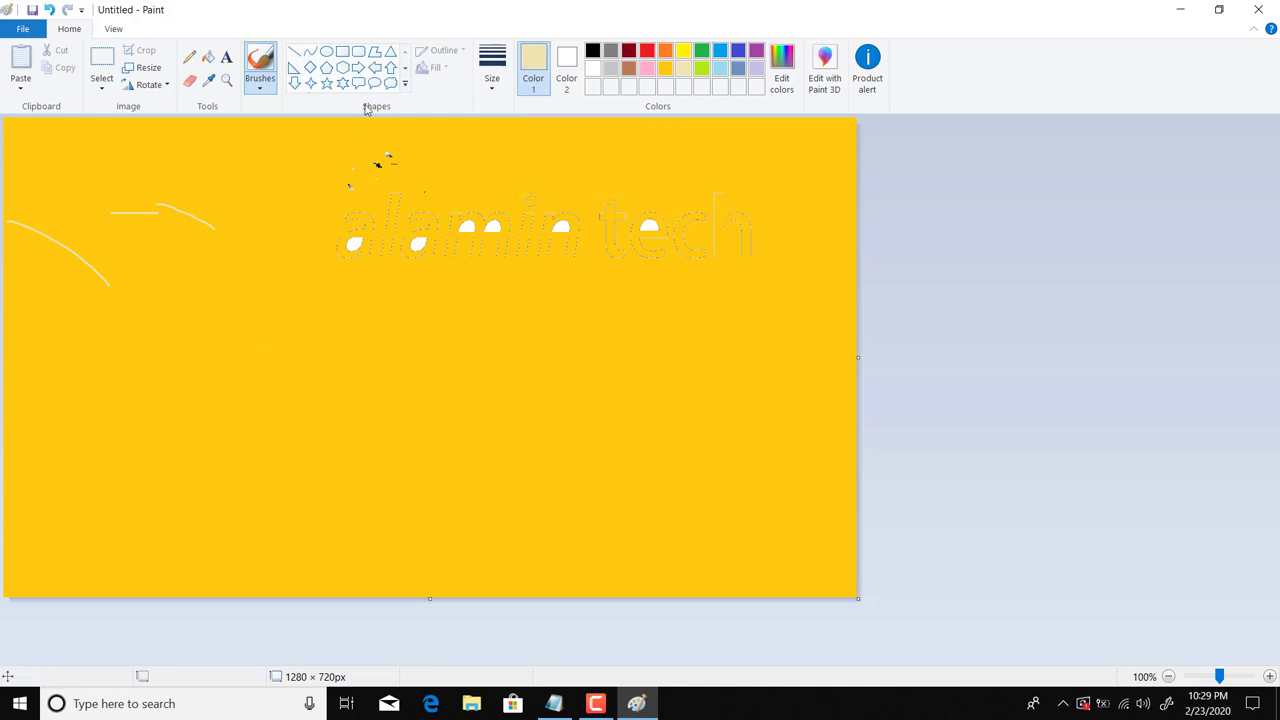
# Choose a thicker line size and paint broad light yellow zigzag strokes across the canvas with the Oil brush
pyautogui.click(497, 84)
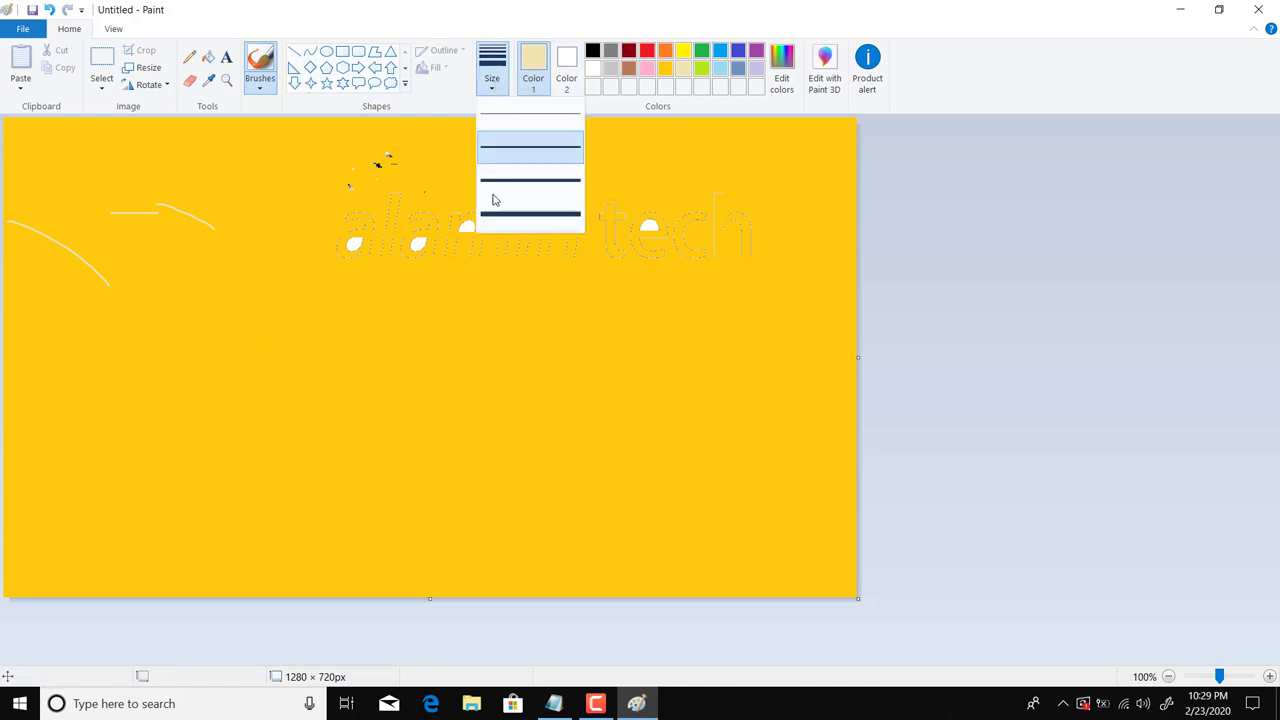
pyautogui.click(492, 200)
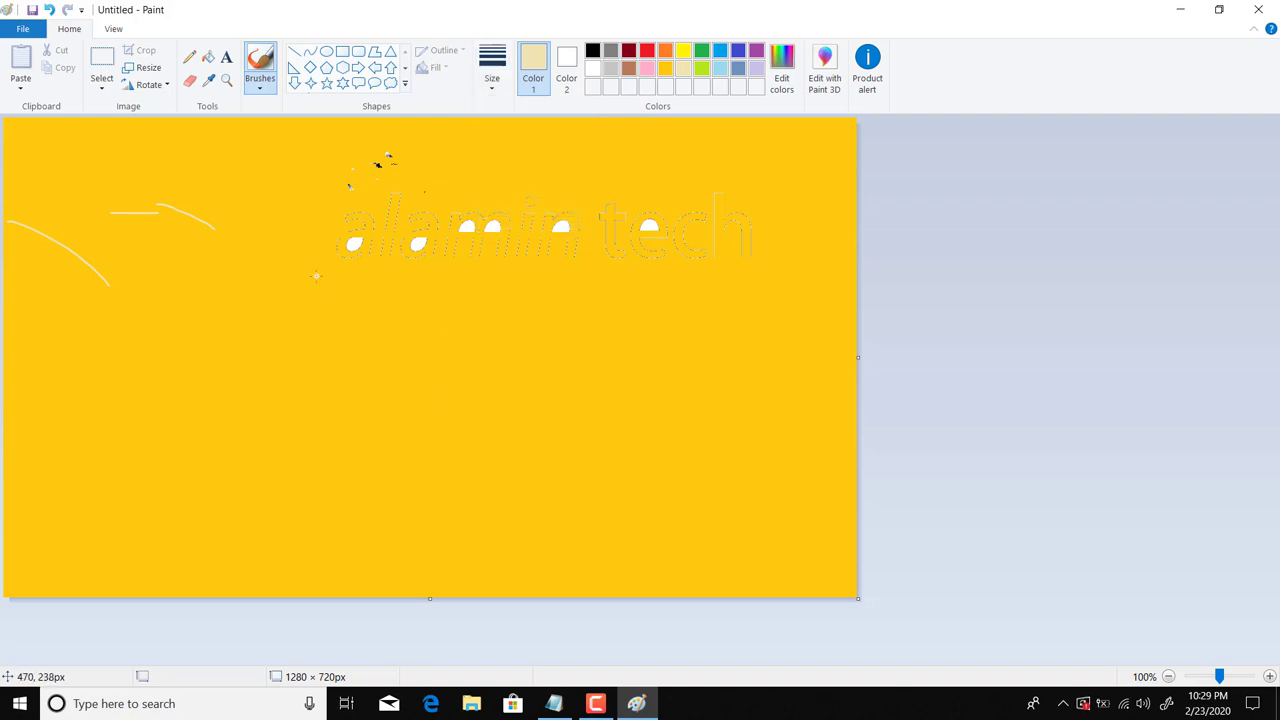
pyautogui.click(263, 90)
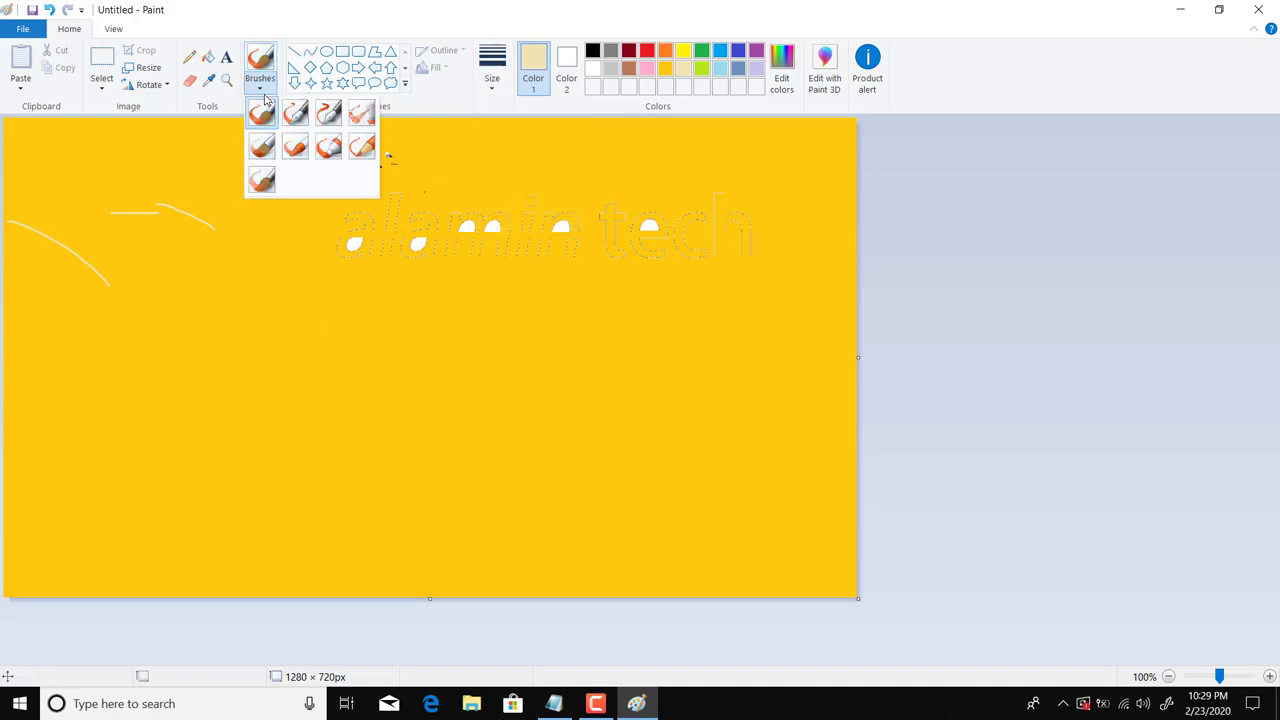
pyautogui.click(262, 146)
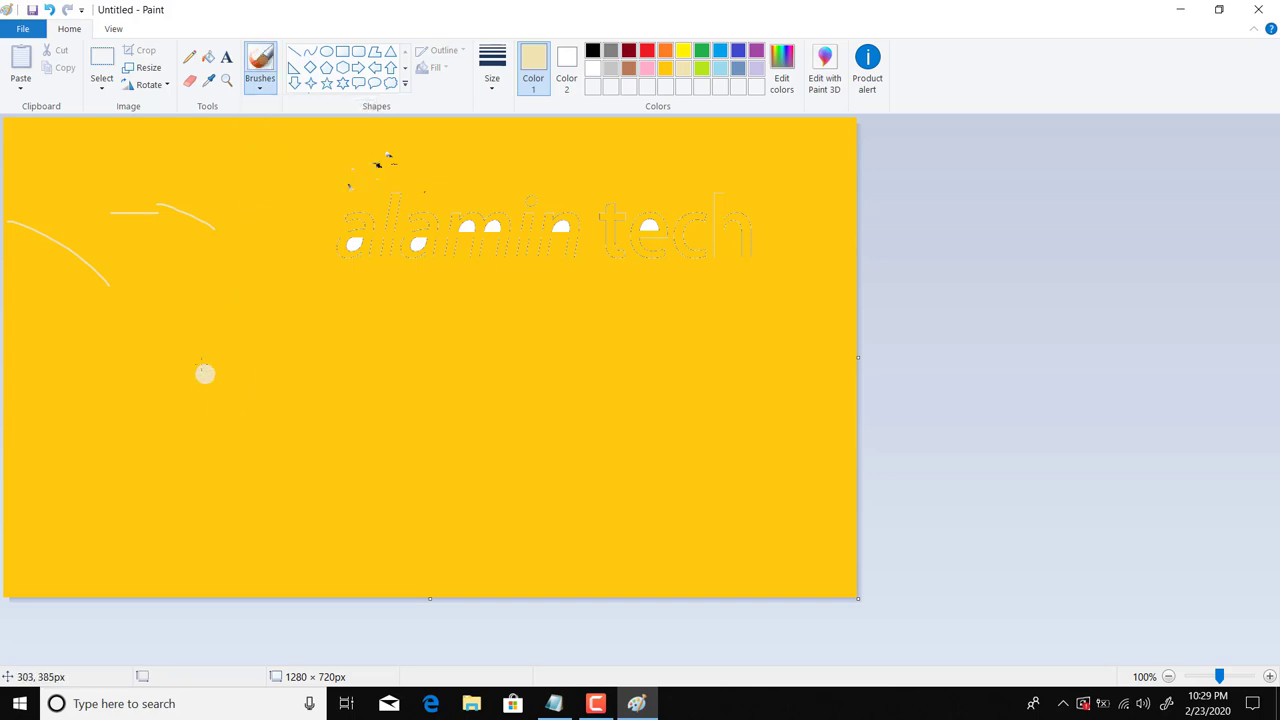
pyautogui.moveTo(205, 364)
pyautogui.mouseDown()
pyautogui.moveTo(307, 361)
pyautogui.moveTo(338, 428)
pyautogui.moveTo(412, 292)
pyautogui.moveTo(440, 325)
pyautogui.moveTo(635, 389)
pyautogui.moveTo(666, 305)
pyautogui.mouseUp()
pyautogui.moveTo(62, 280); pyautogui.dragTo(100, 280)
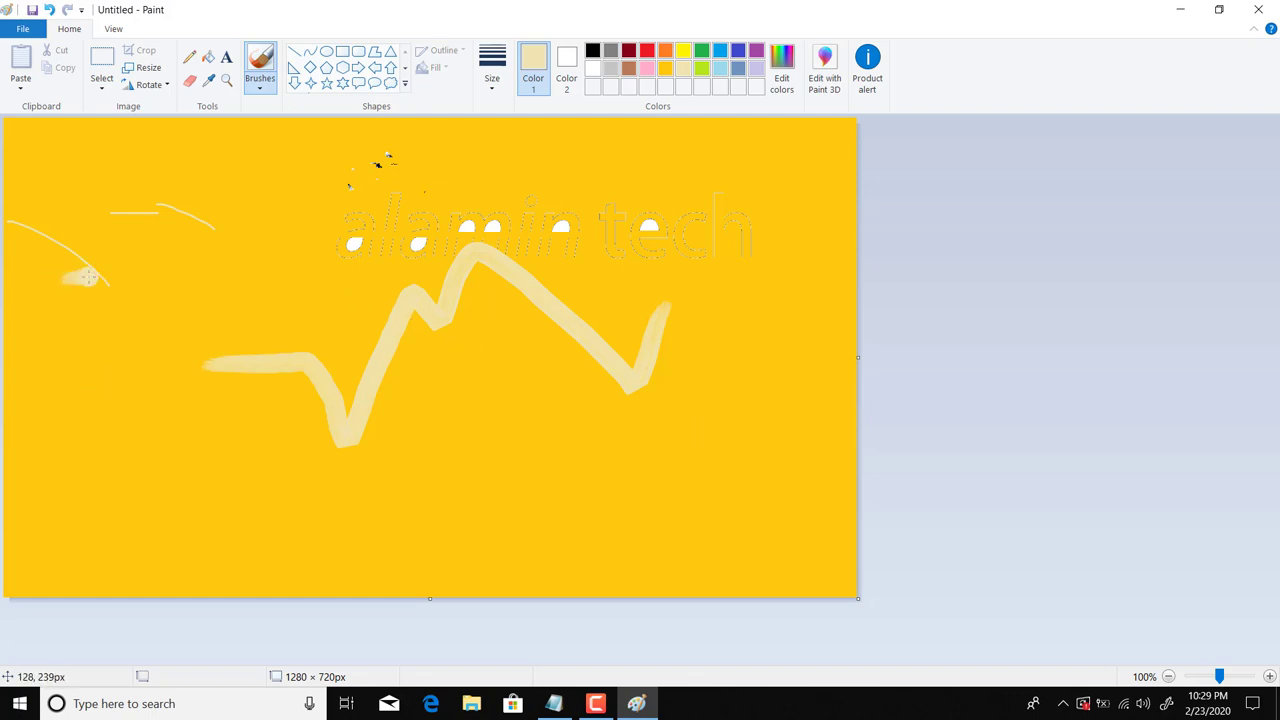
pyautogui.moveTo(105, 215)
pyautogui.mouseDown()
pyautogui.moveTo(225, 248)
pyautogui.moveTo(210, 265)
pyautogui.moveTo(250, 245)
pyautogui.moveTo(180, 430)
pyautogui.moveTo(190, 380)
pyautogui.moveTo(535, 372)
pyautogui.moveTo(690, 345)
pyautogui.mouseUp()
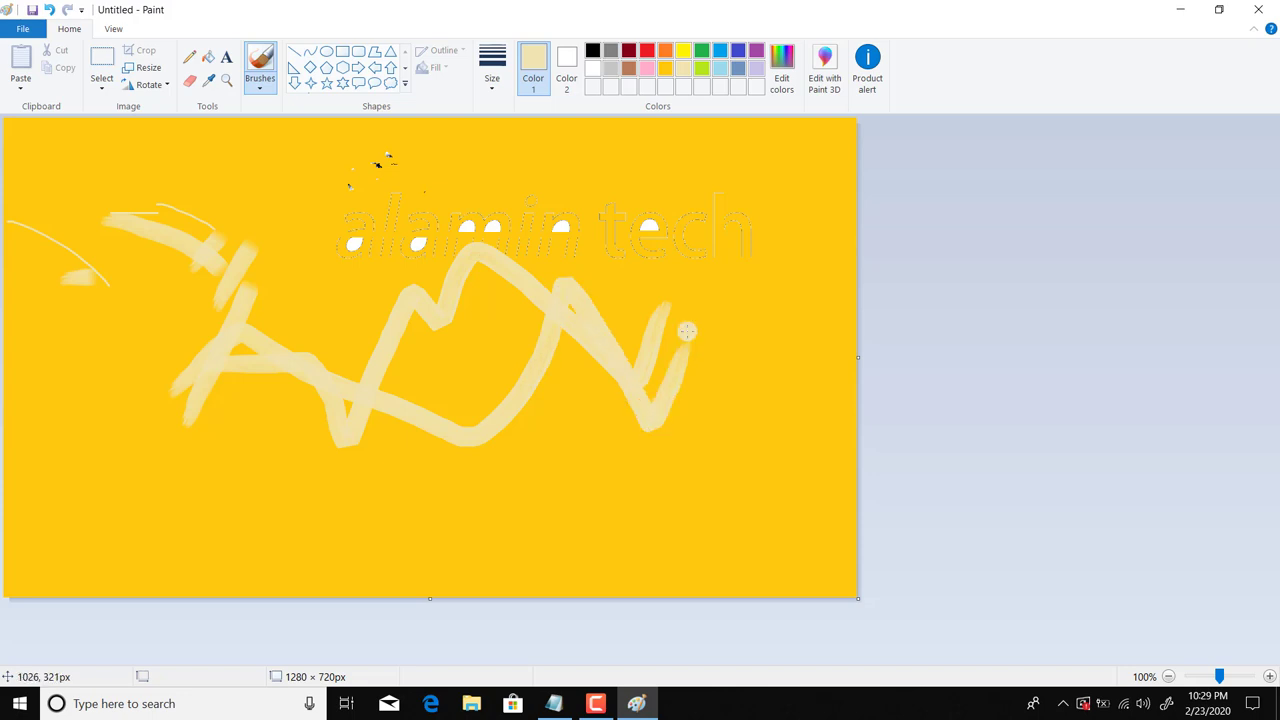
# Draw a cloud callout about 577 × 444 px over the brush strokes and shift it slightly to the left
pyautogui.click(404, 86)
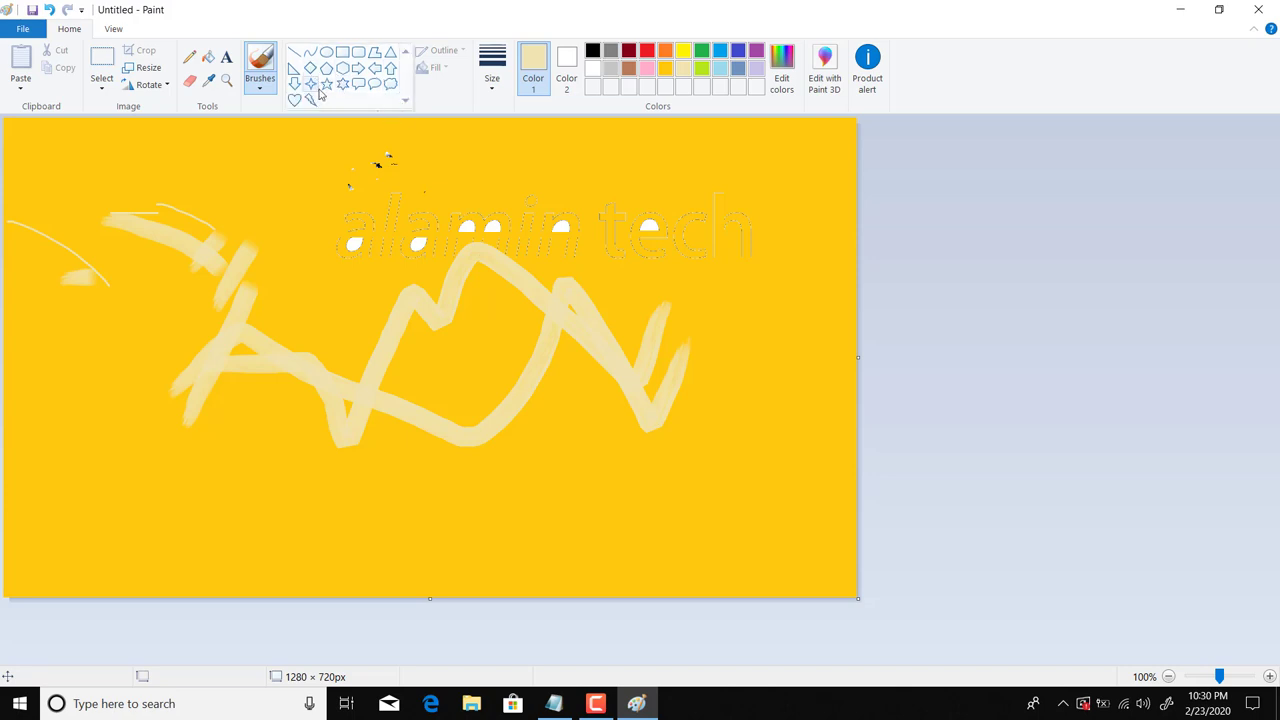
pyautogui.click(392, 86)
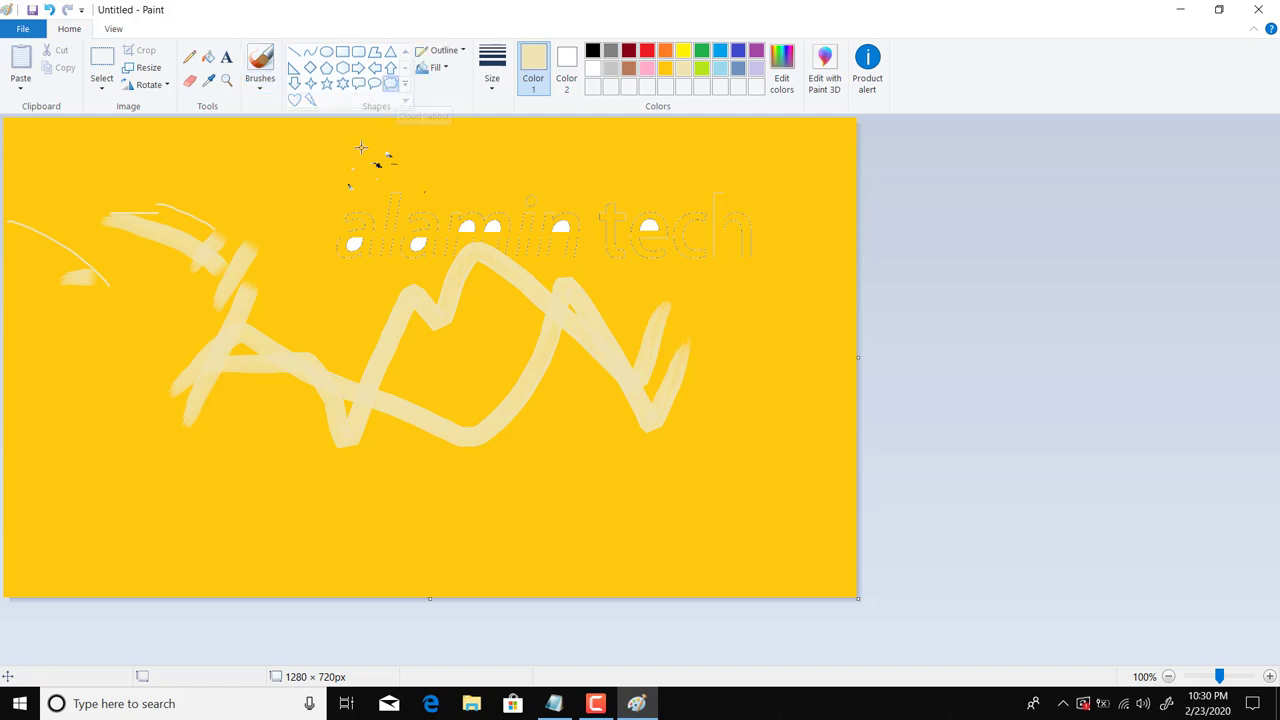
pyautogui.moveTo(170, 155); pyautogui.dragTo(560, 451)
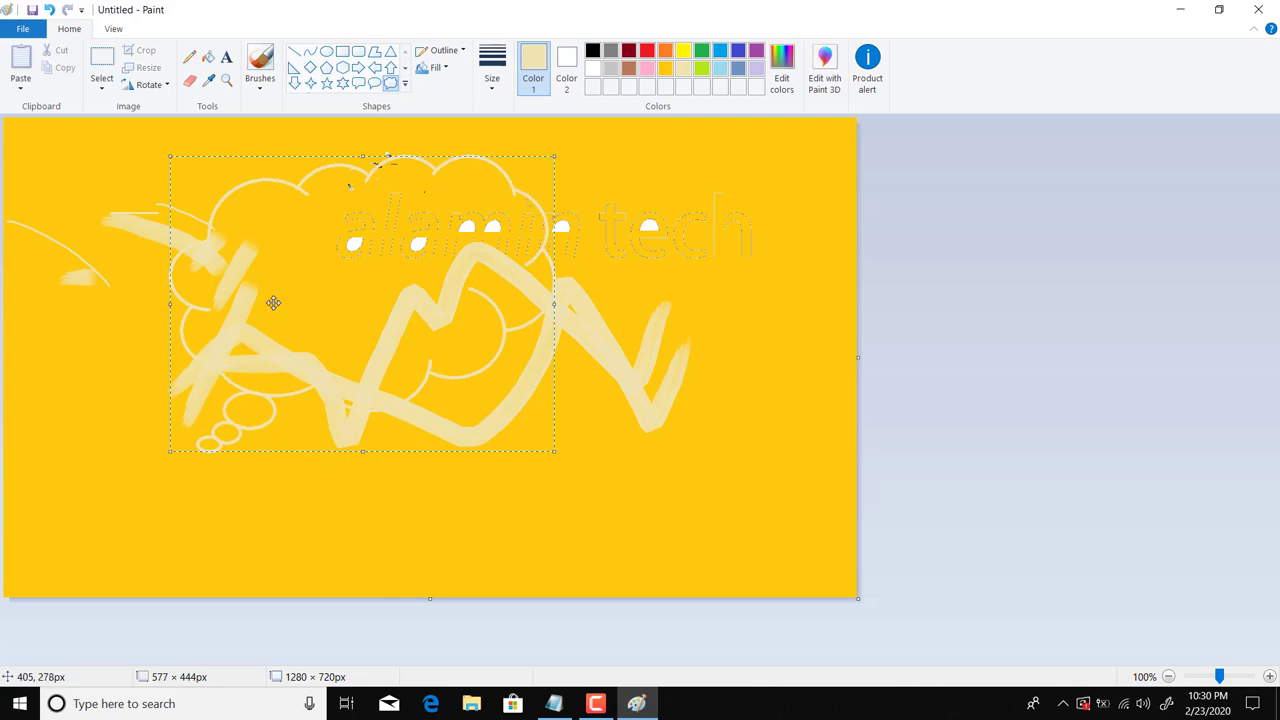
pyautogui.moveTo(346, 314)
pyautogui.mouseDown()
pyautogui.moveTo(287, 346)
pyautogui.moveTo(351, 394)
pyautogui.moveTo(300, 320)
pyautogui.mouseUp()
# Reduce the cloud callout's outline to the thinnest size and move the callout down and to the right
pyautogui.click(490, 90)
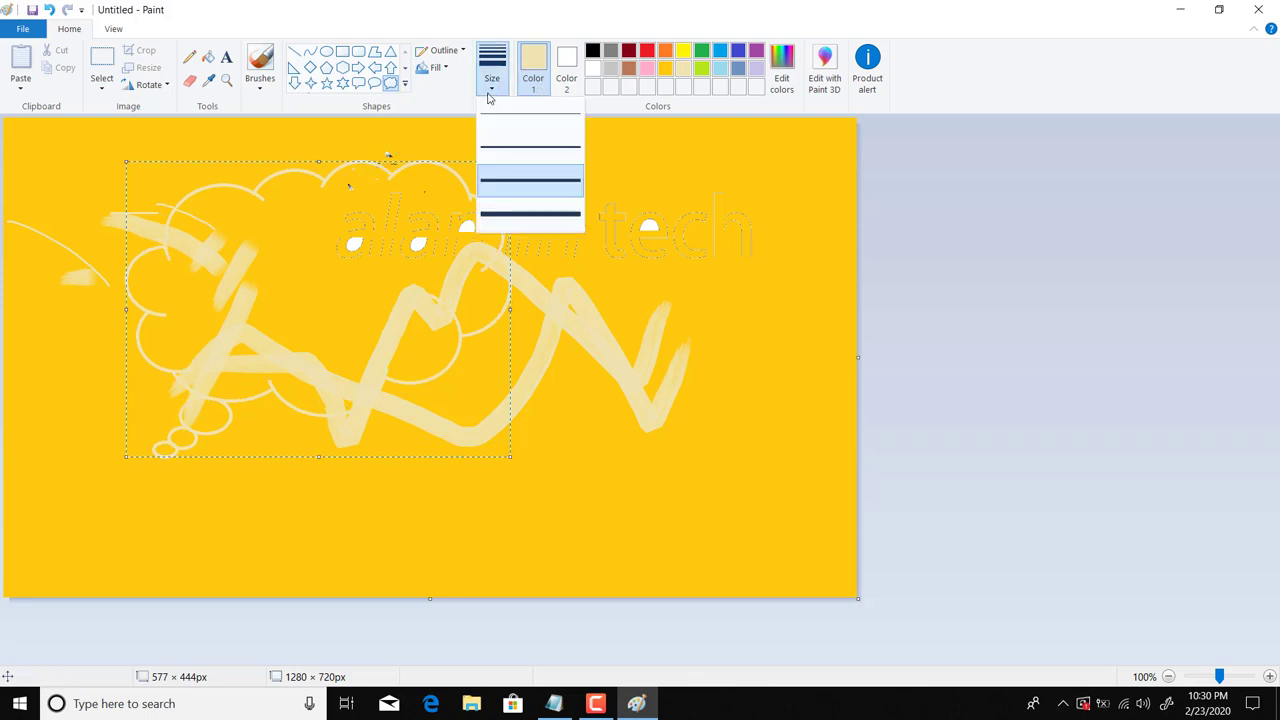
pyautogui.click(512, 155)
pyautogui.click(497, 97)
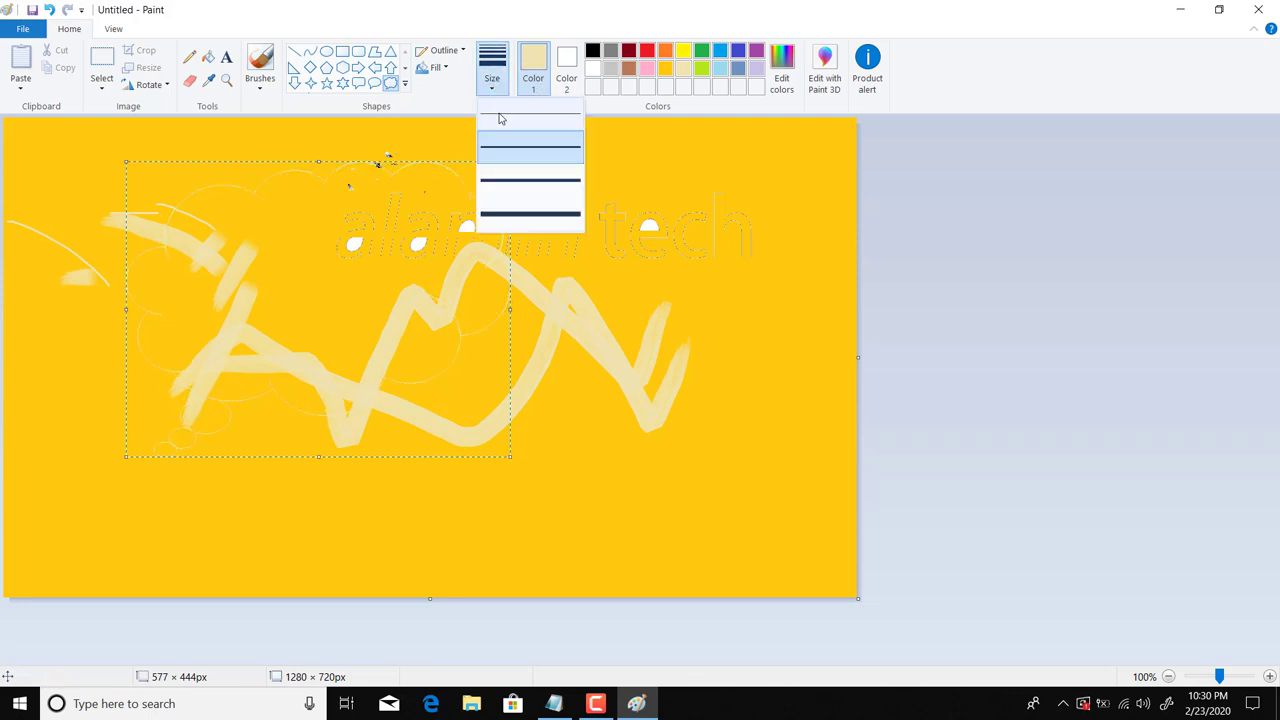
pyautogui.click(500, 119)
pyautogui.moveTo(249, 294); pyautogui.dragTo(313, 365)
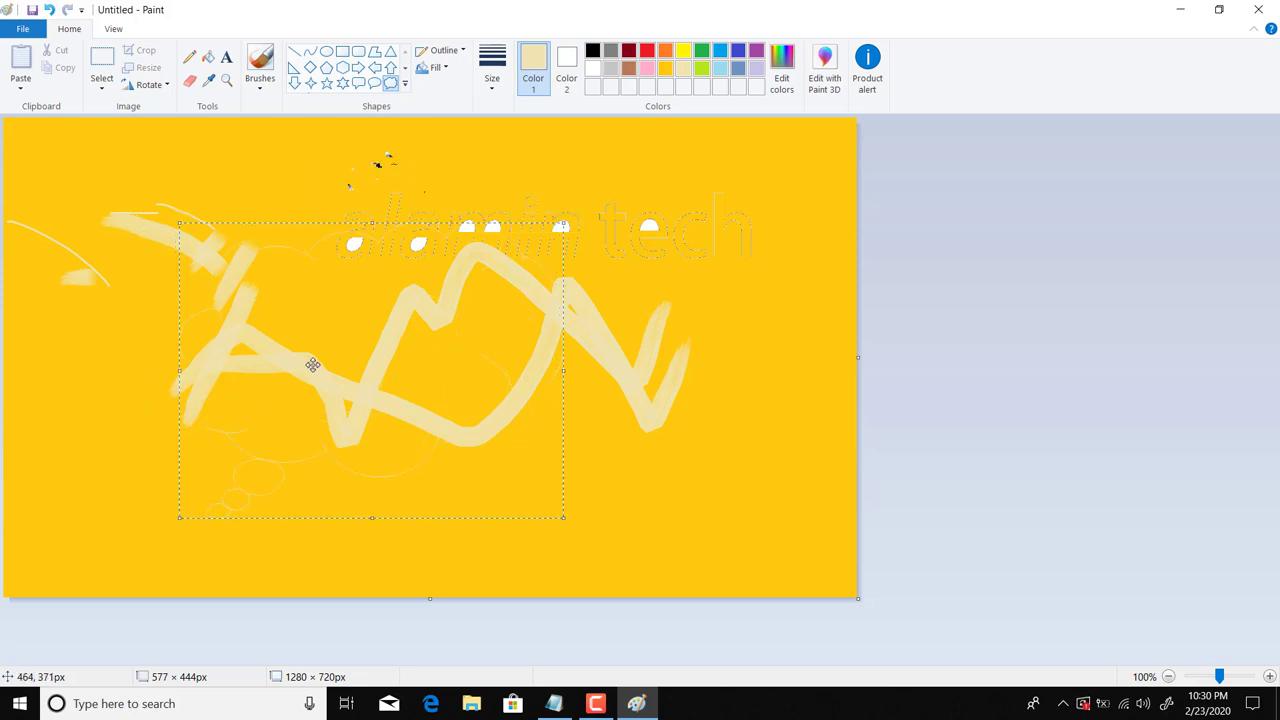
# Draw a rounded rectangle about 417 × 236 px and place it over the upper-left part of the cloud callout
pyautogui.click(358, 53)
pyautogui.moveTo(40, 183); pyautogui.dragTo(316, 338)
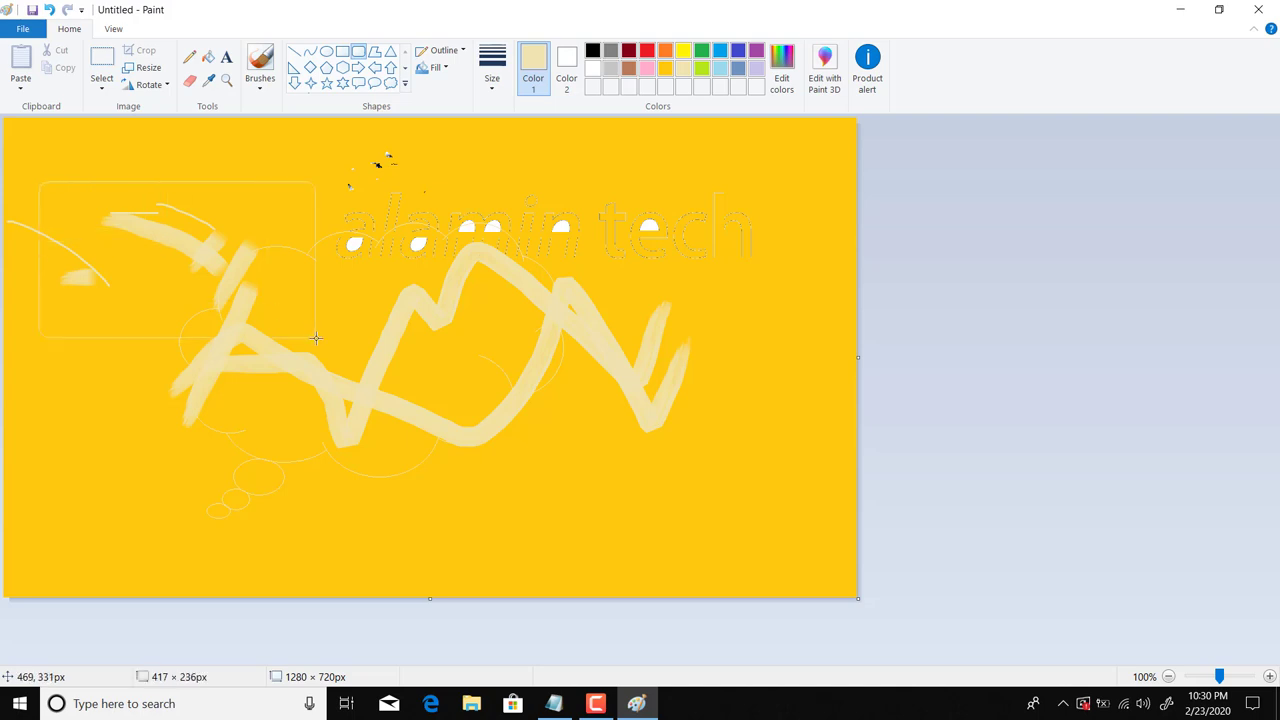
pyautogui.moveTo(186, 206)
pyautogui.mouseDown()
pyautogui.moveTo(323, 177)
pyautogui.moveTo(315, 374)
pyautogui.mouseUp()
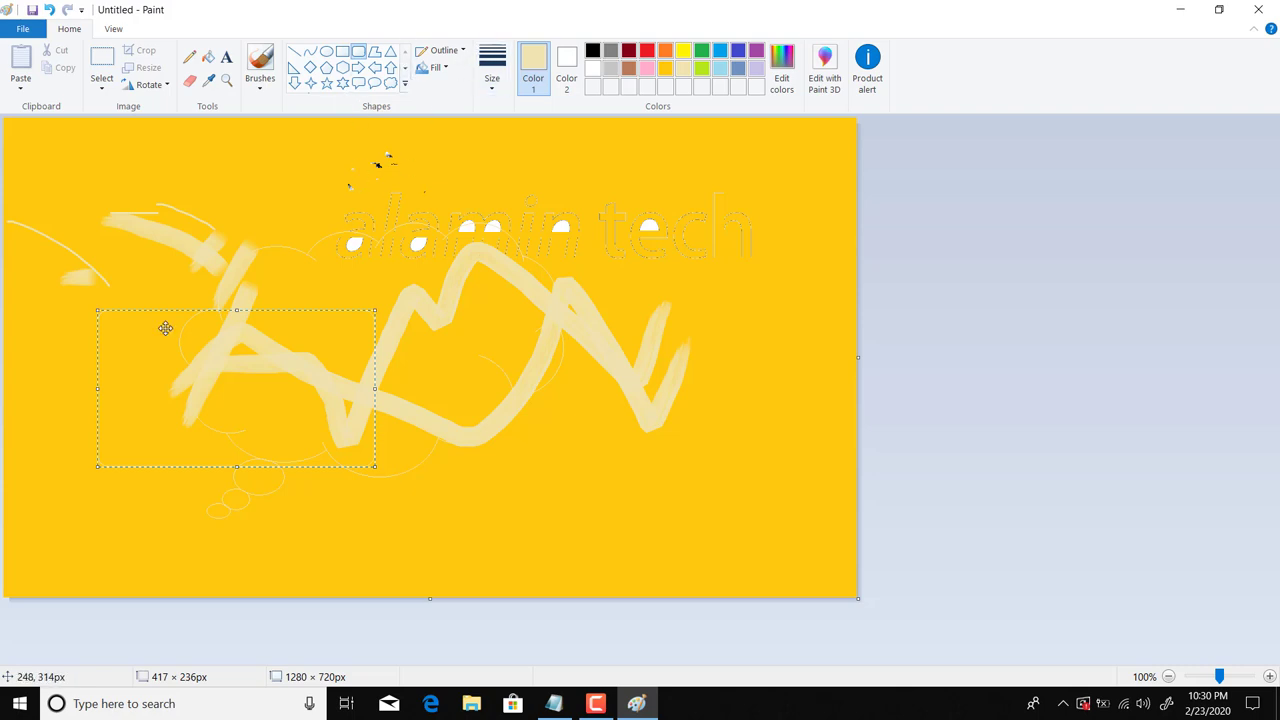
pyautogui.moveTo(190, 370); pyautogui.dragTo(194, 281)
pyautogui.click(493, 353)
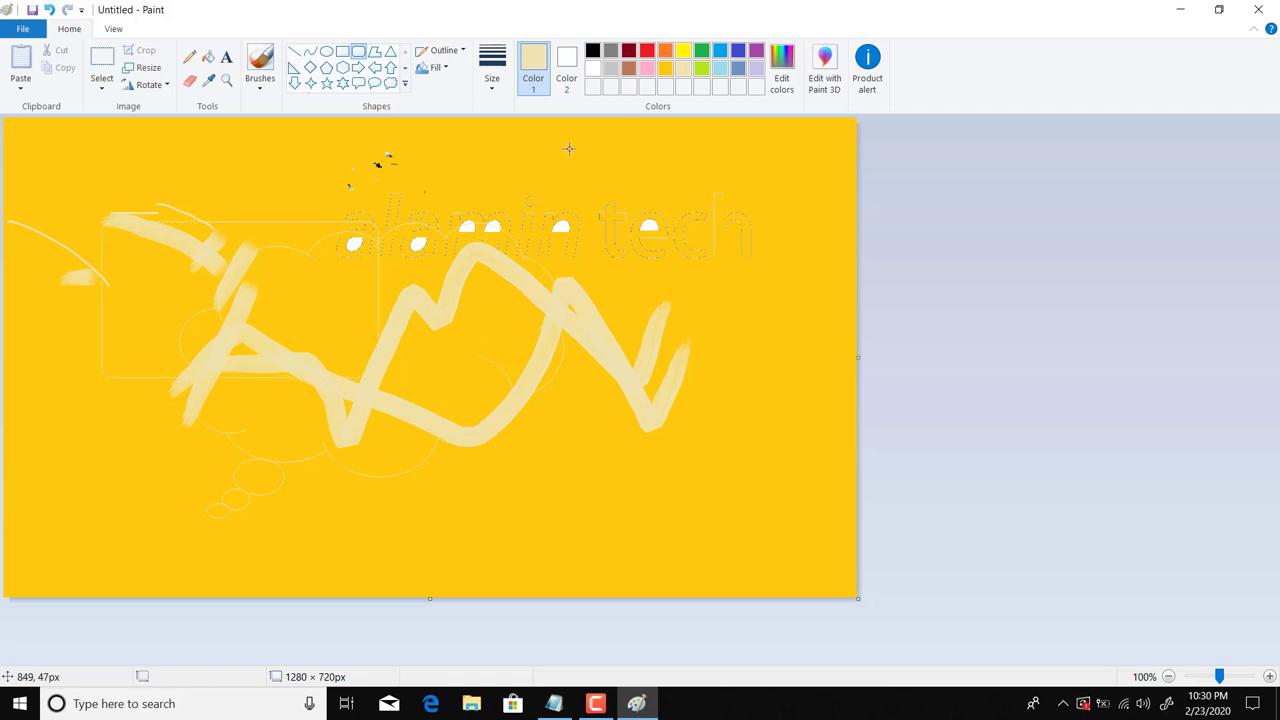
# Flood-fill the gold background around the shapes with white
pyautogui.click(593, 70)
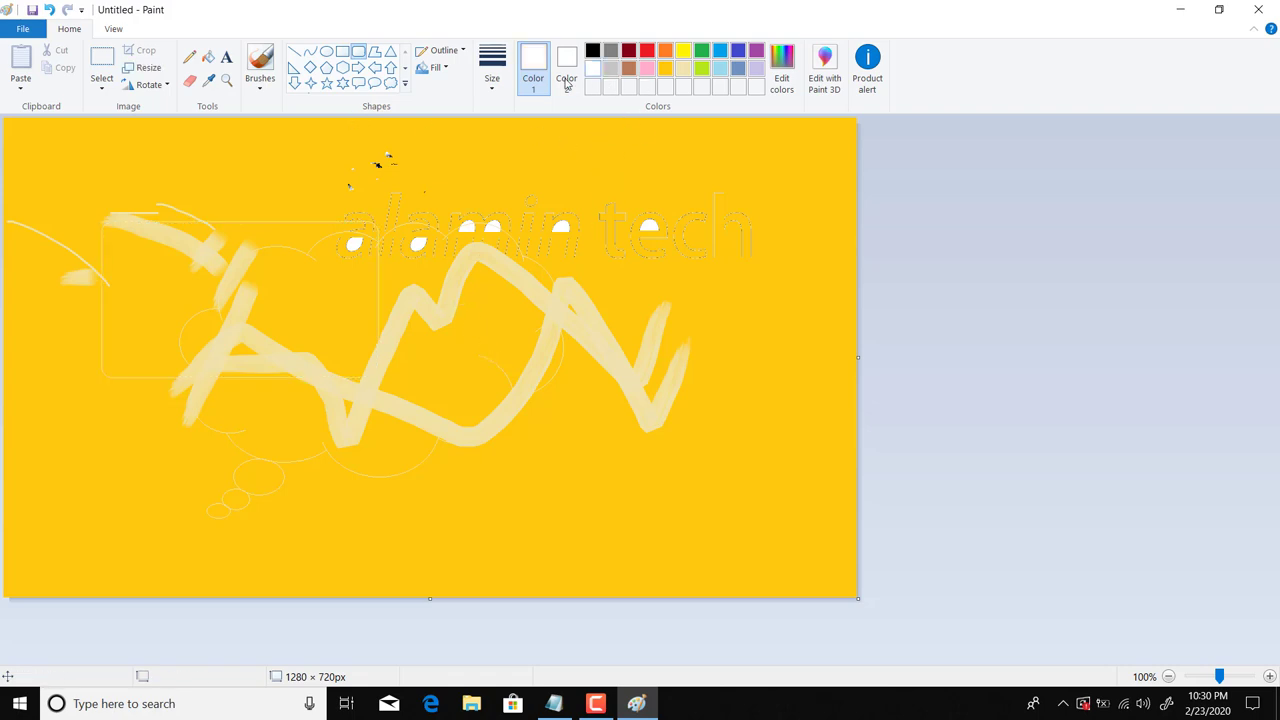
pyautogui.click(207, 57)
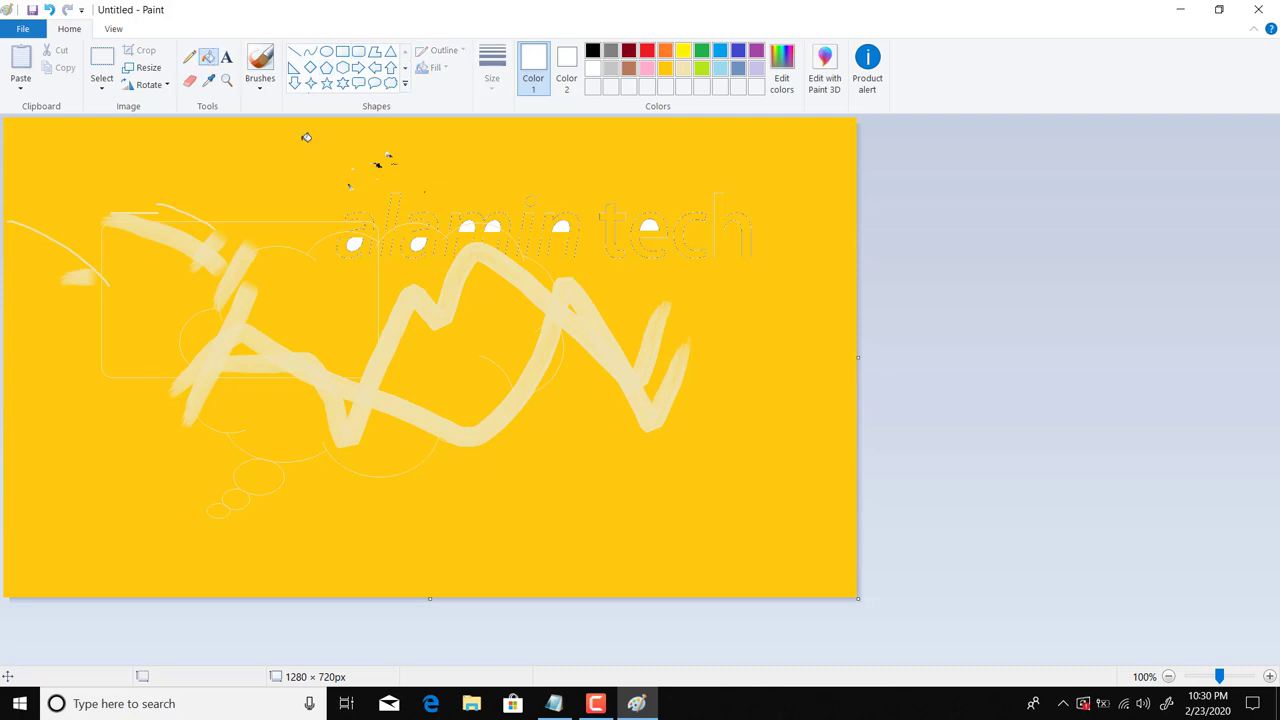
pyautogui.click(626, 182)
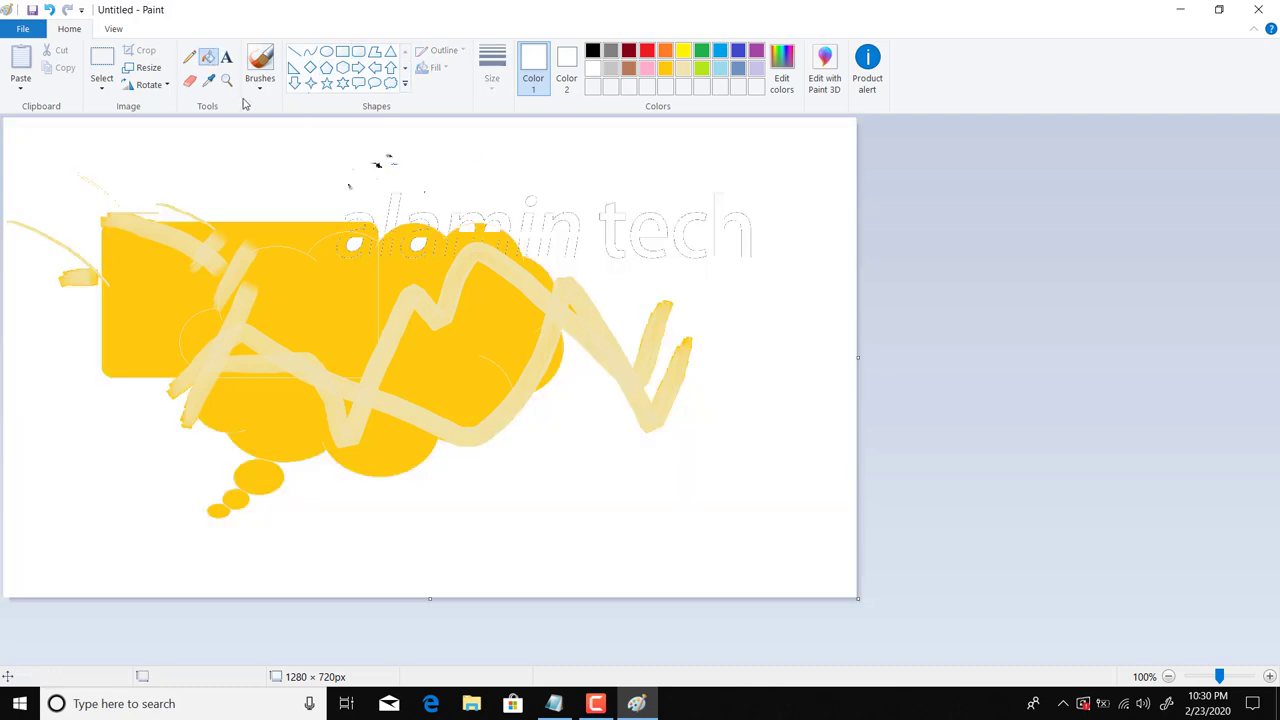
# Start a new blank canvas without saving the drawing, and draw a hexagon about 492 × 335 px on it
pyautogui.hotkey('ctrl', 'n')
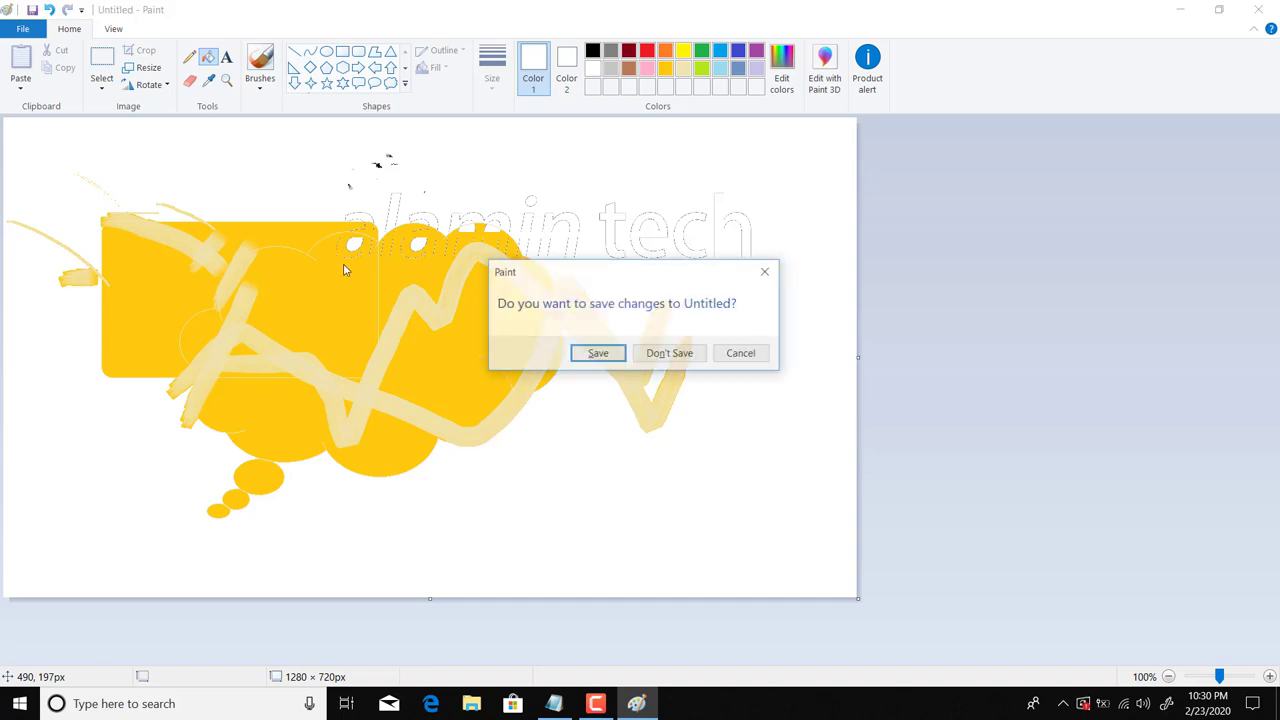
pyautogui.click(669, 352)
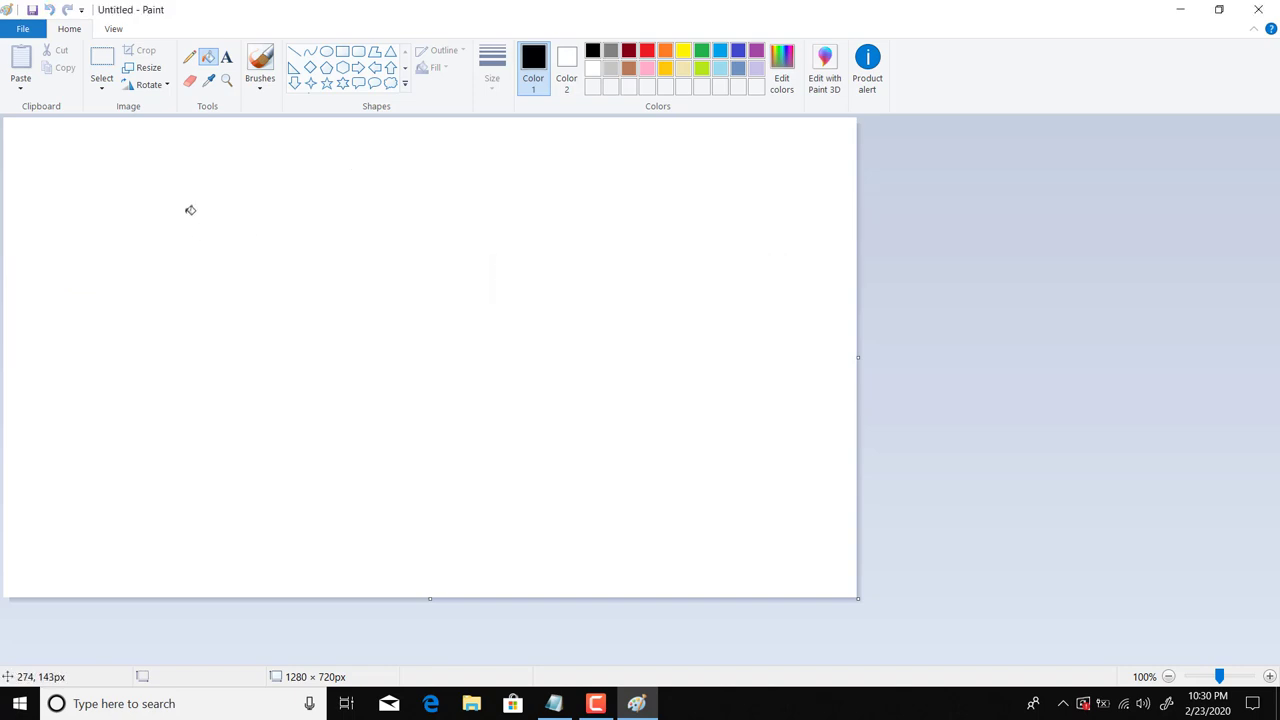
pyautogui.click(345, 67)
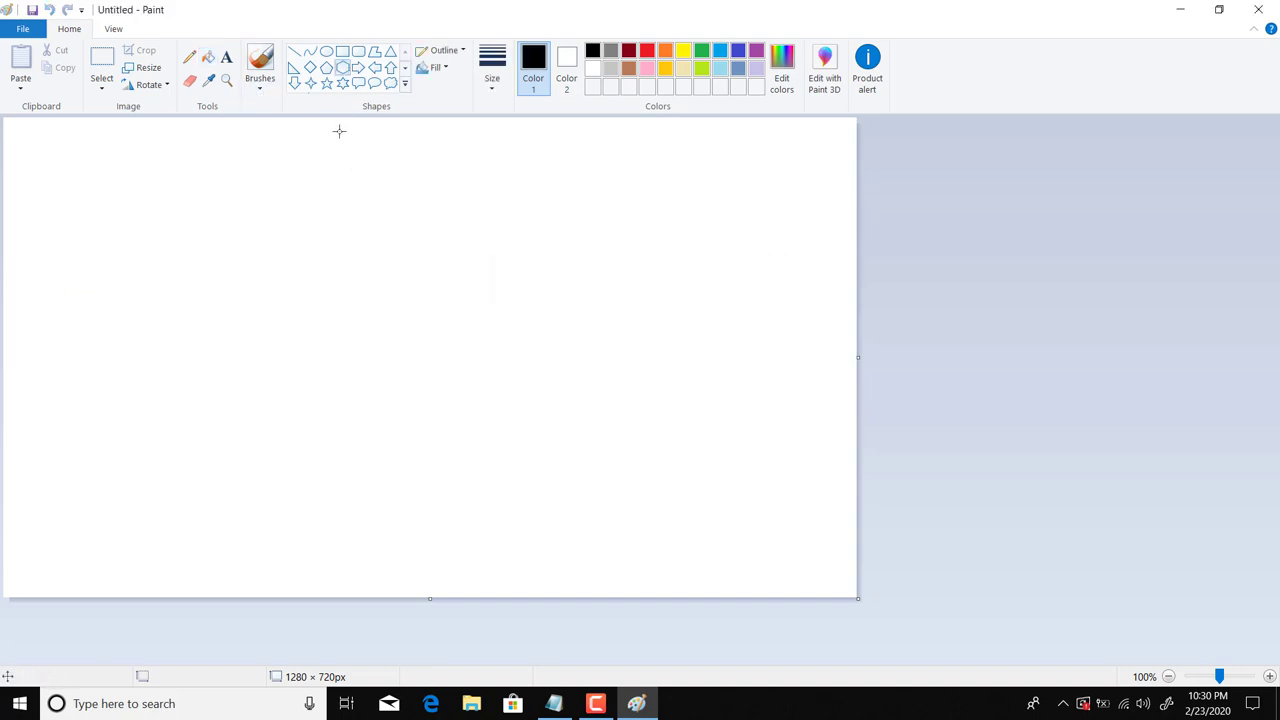
pyautogui.moveTo(172, 204); pyautogui.dragTo(501, 427)
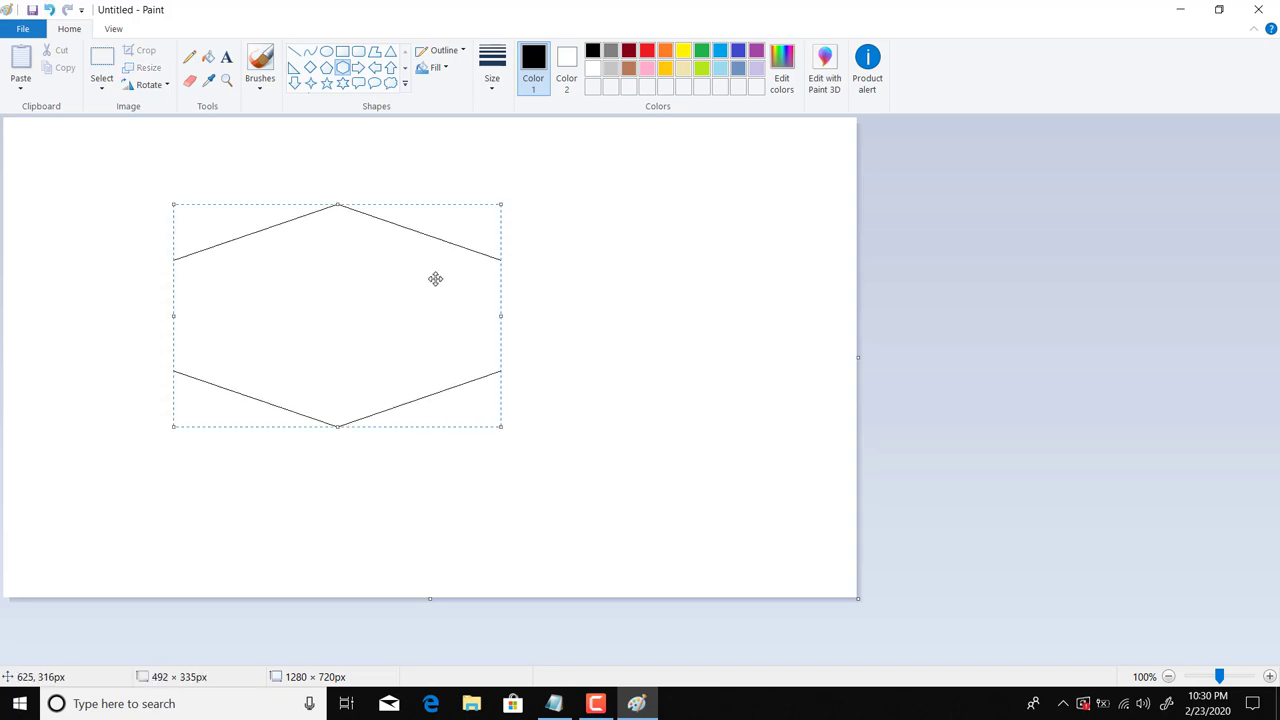
# Set the hexagon's outline to Solid color and widen the shape to about 689 px
pyautogui.click(462, 51)
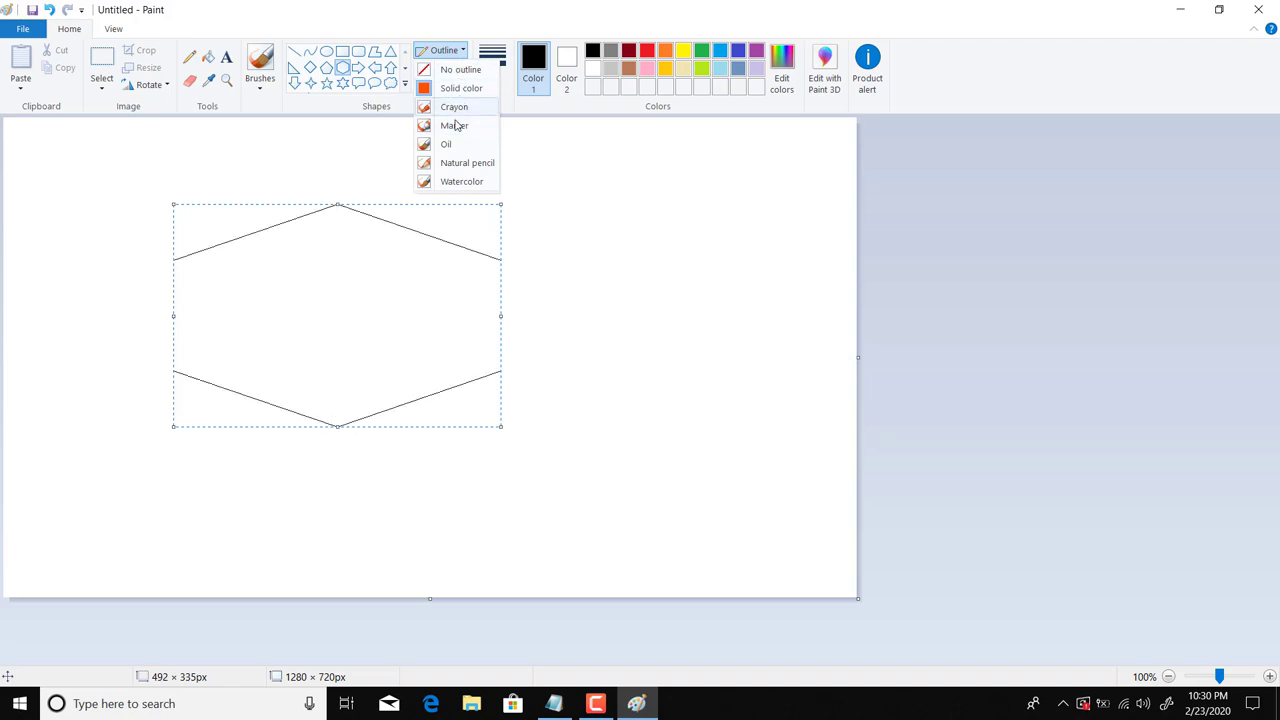
pyautogui.click(455, 88)
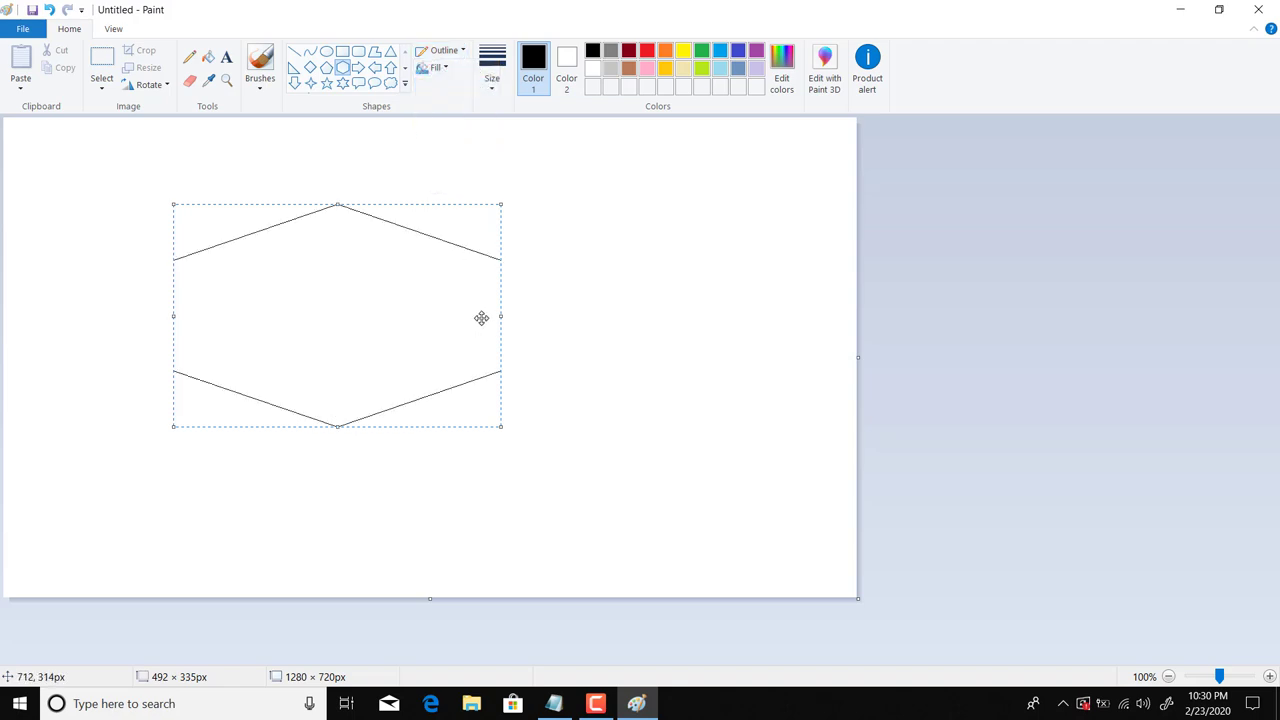
pyautogui.moveTo(500, 317); pyautogui.dragTo(632, 311)
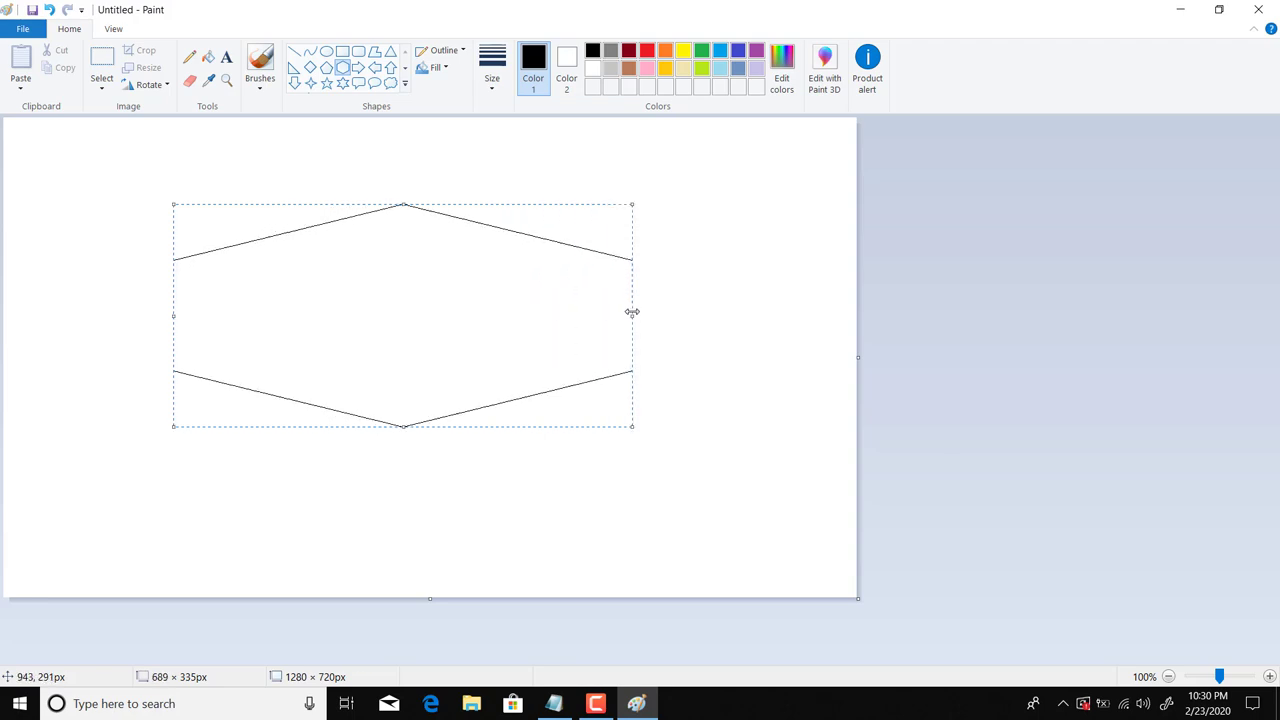
# Apply a Solid color fill to the hexagon and switch the fill style to Crayon
pyautogui.click(445, 68)
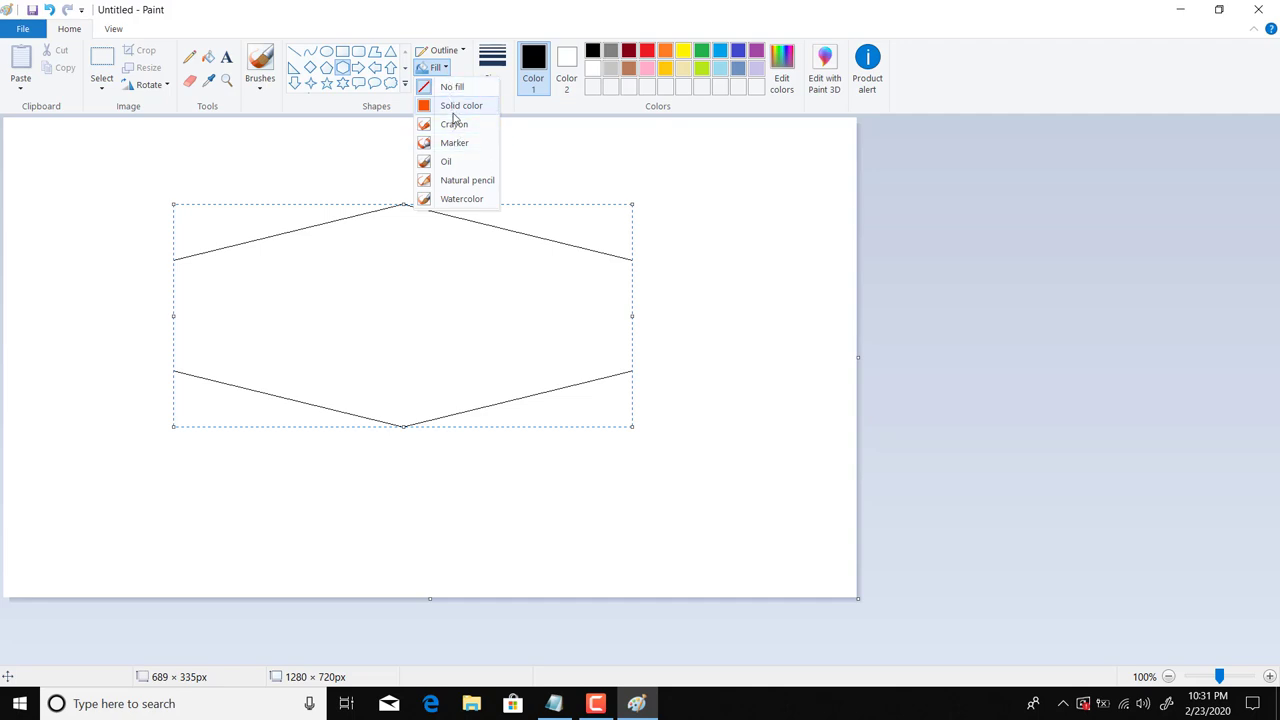
pyautogui.click(452, 113)
pyautogui.click(445, 70)
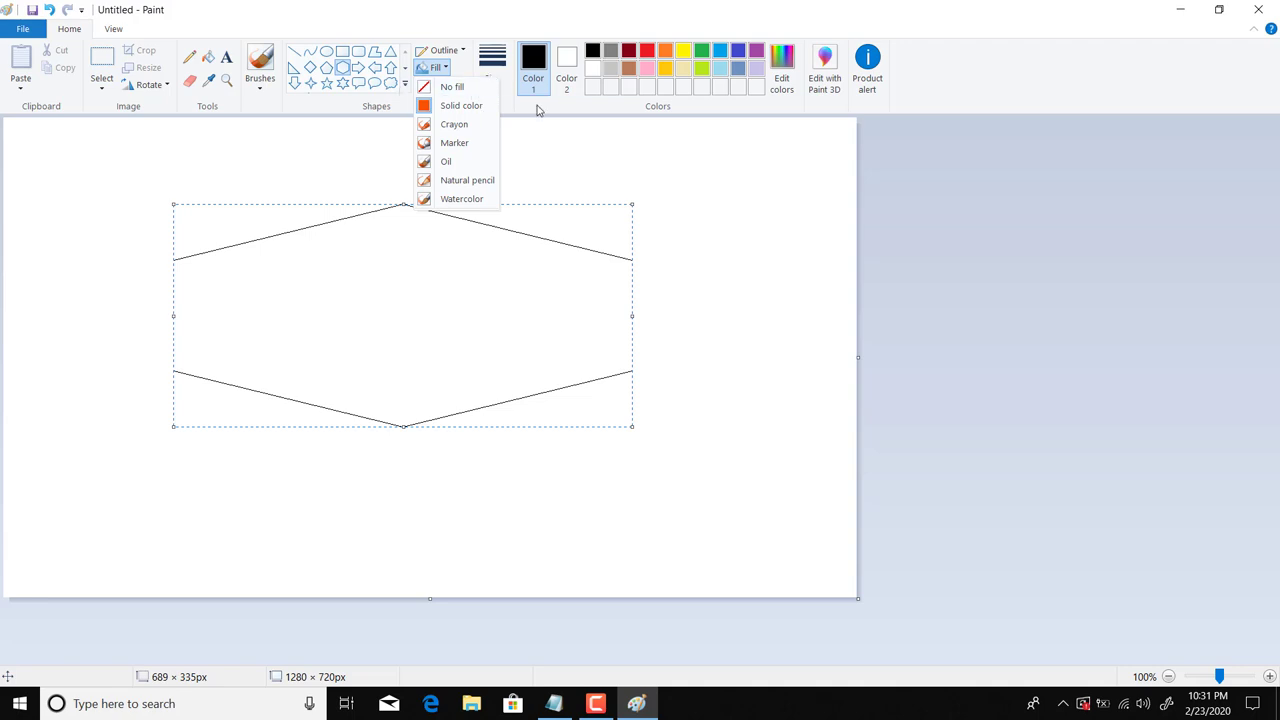
pyautogui.click(455, 125)
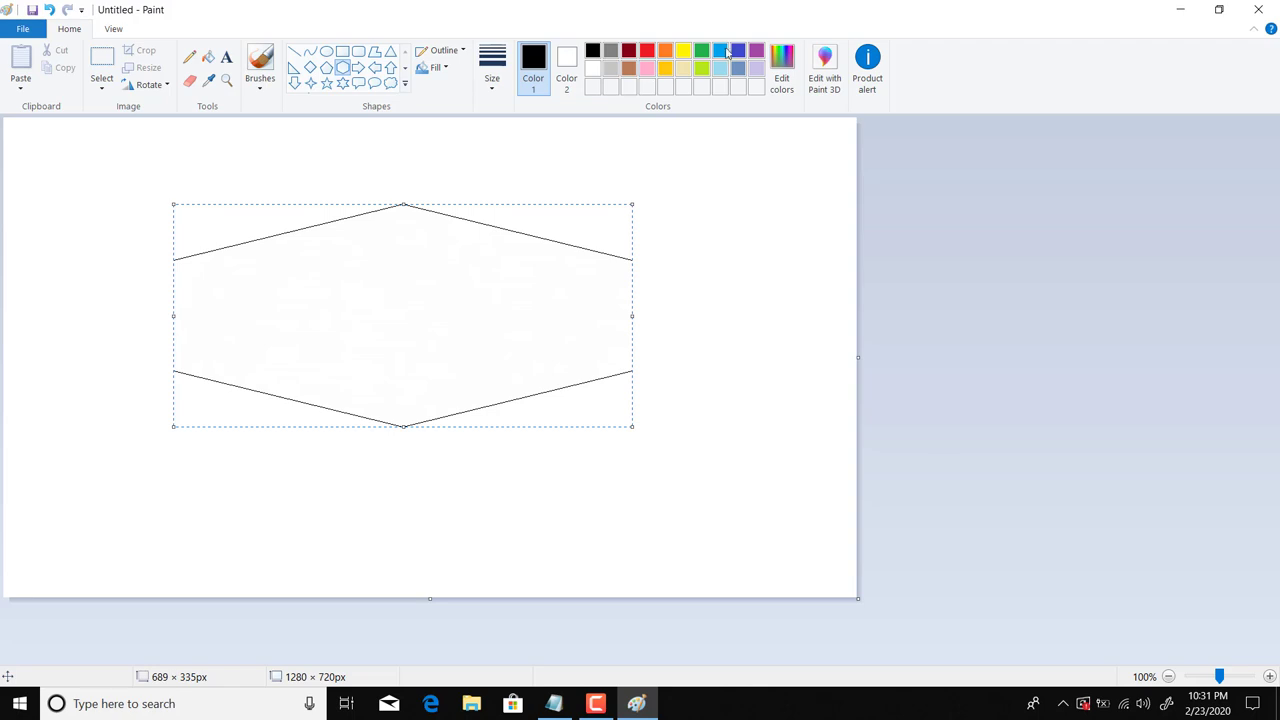
# Look over the custom color editor, close it without choosing a color, and deselect the hexagon
pyautogui.click(780, 78)
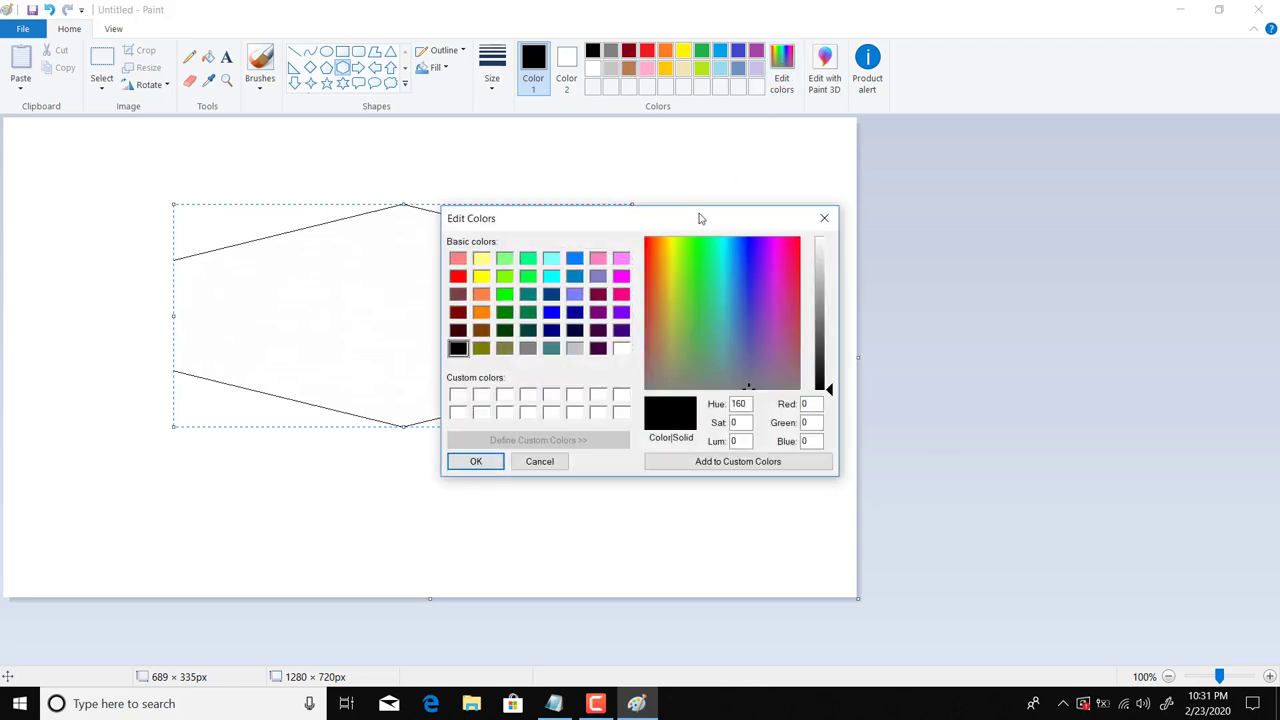
pyautogui.moveTo(697, 214); pyautogui.dragTo(784, 155)
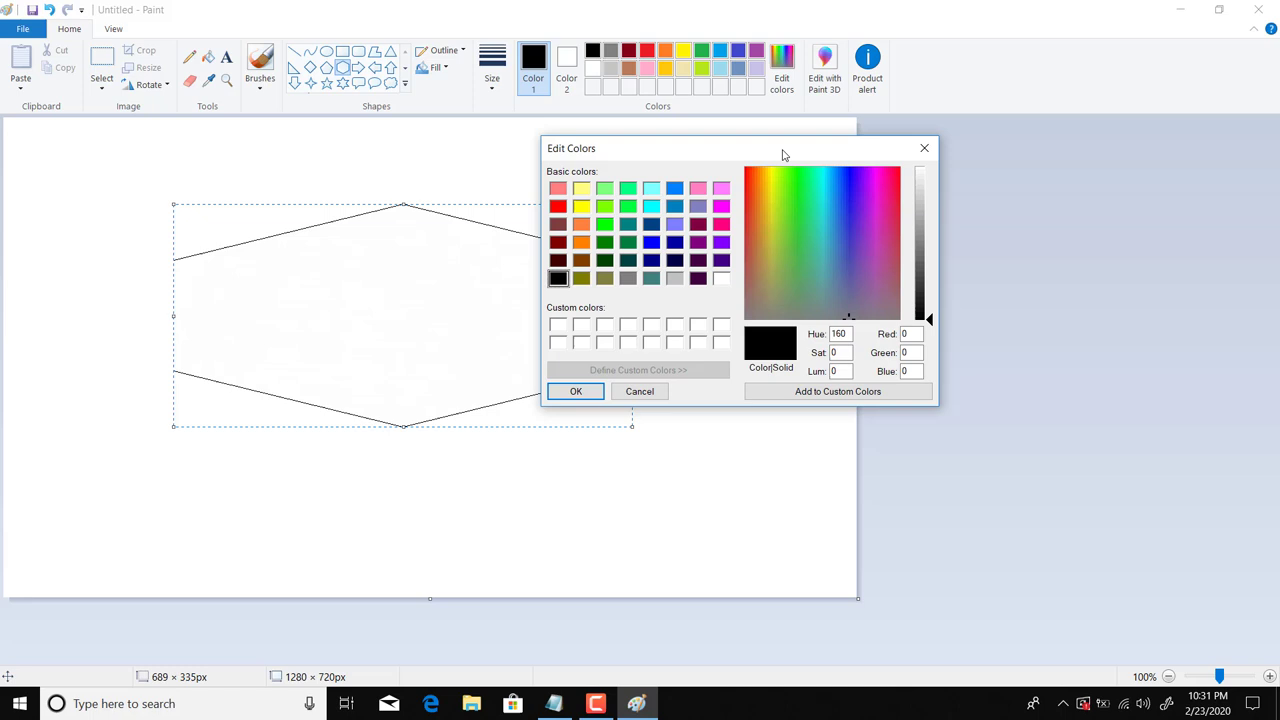
pyautogui.click(925, 148)
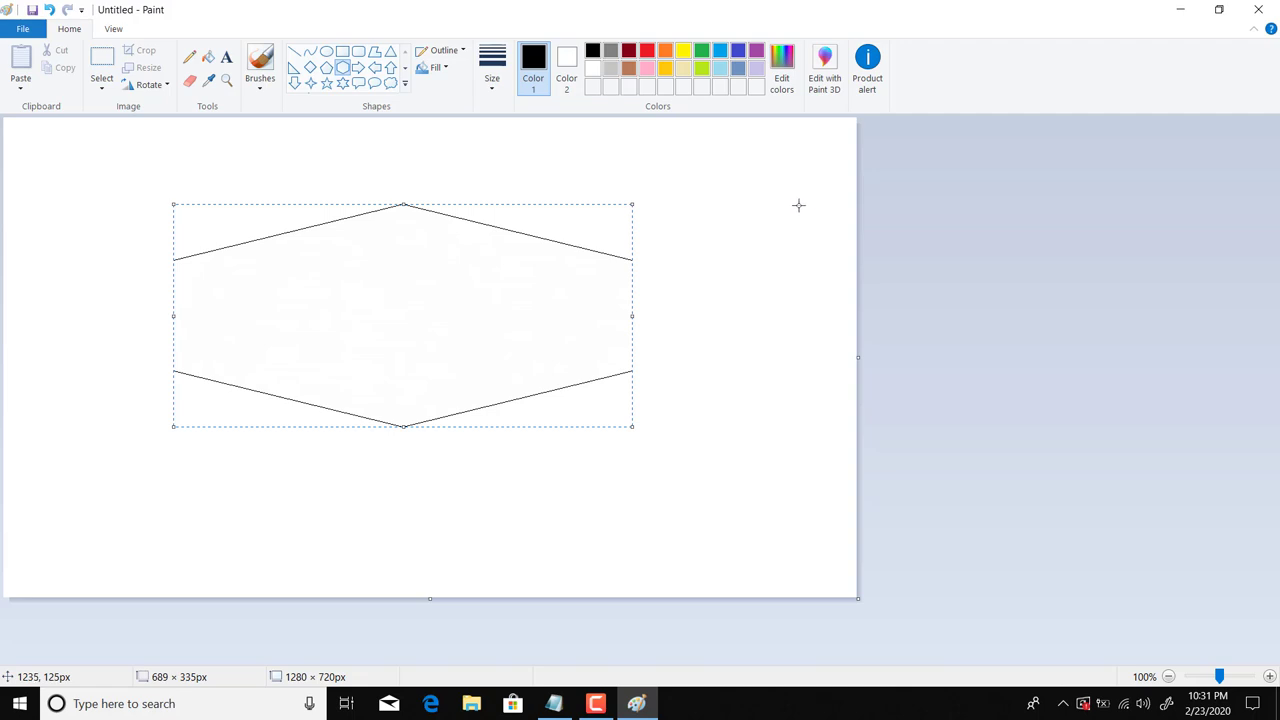
pyautogui.click(685, 215)
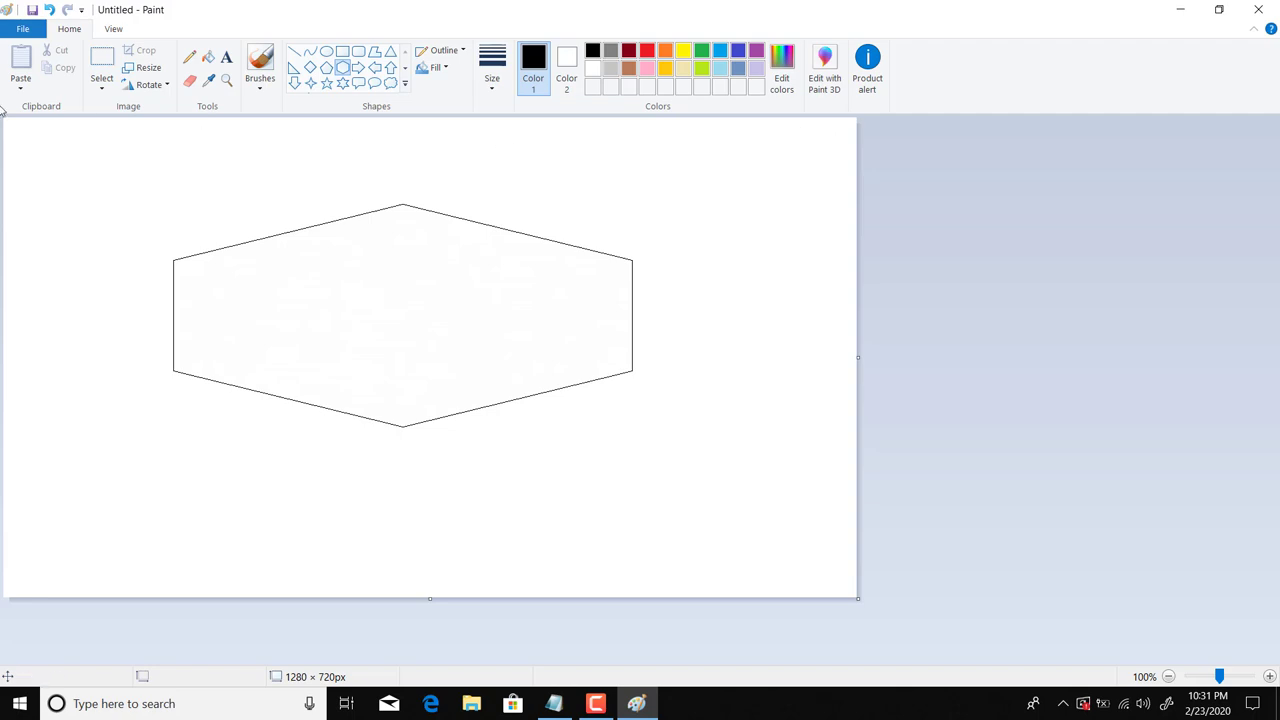
# Magnify the hexagon drawing to 300% and return the view to 100%
pyautogui.click(111, 34)
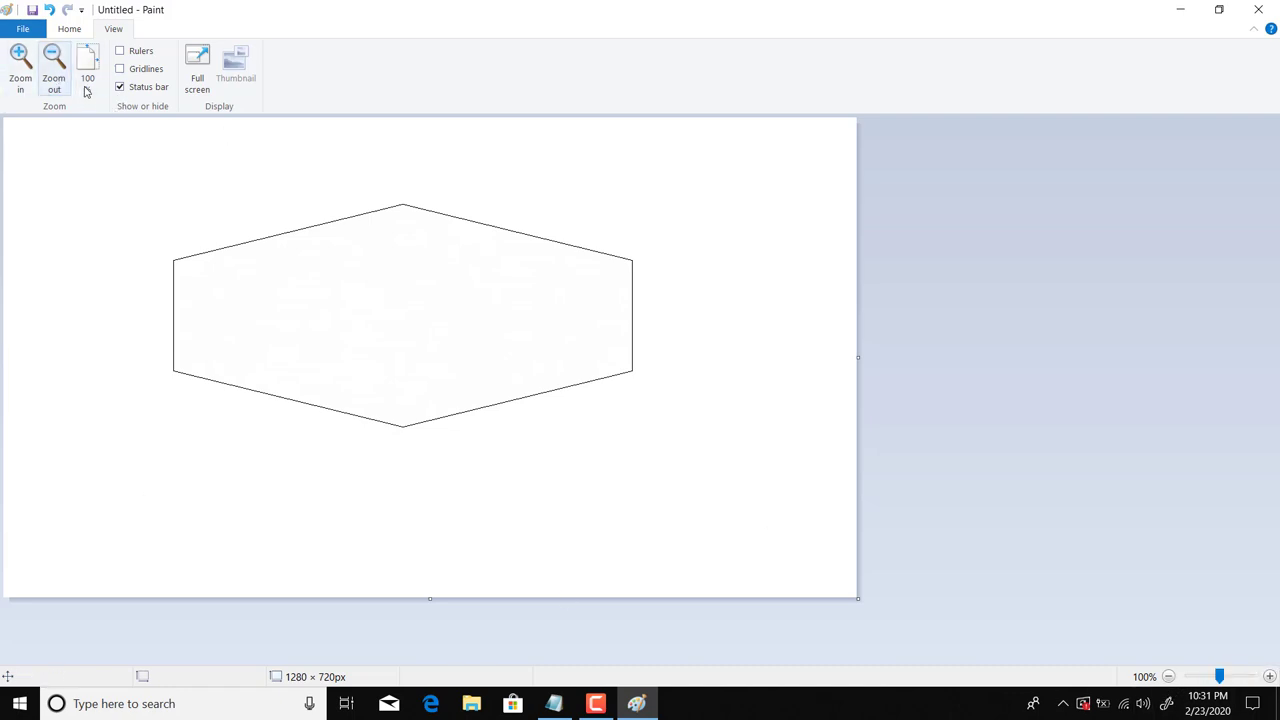
pyautogui.click(1269, 676)
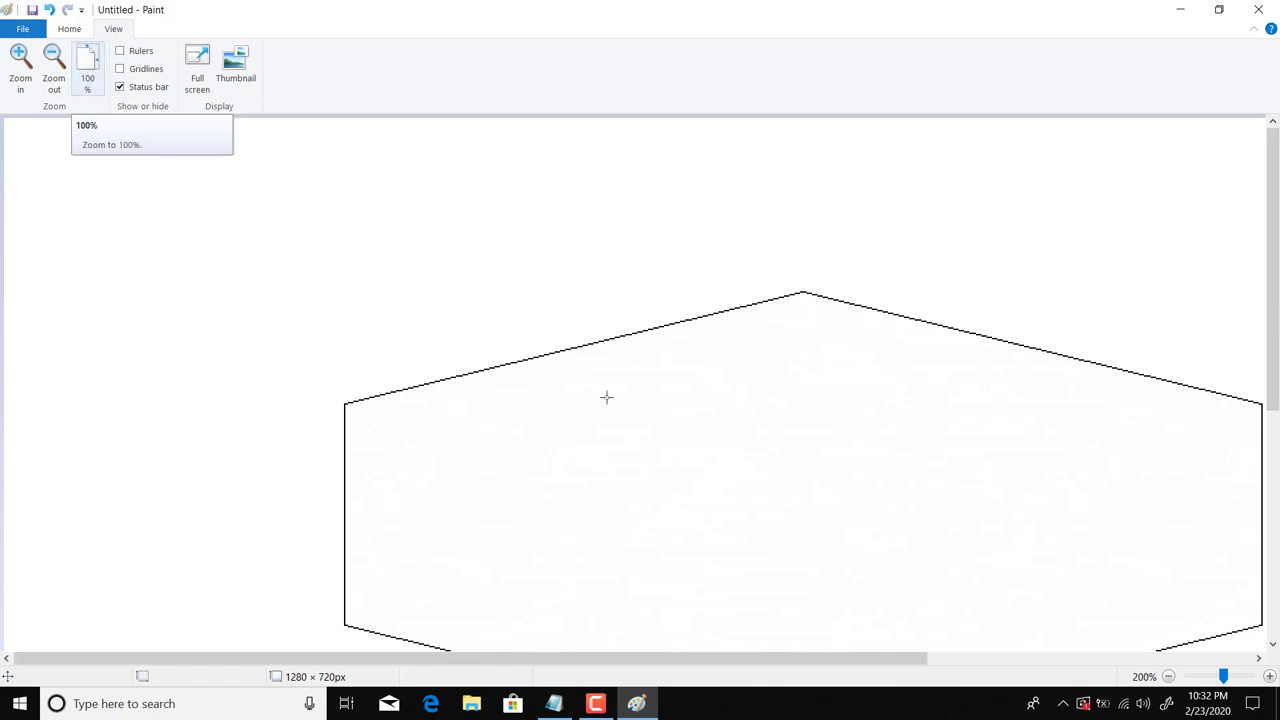
pyautogui.click(1249, 684)
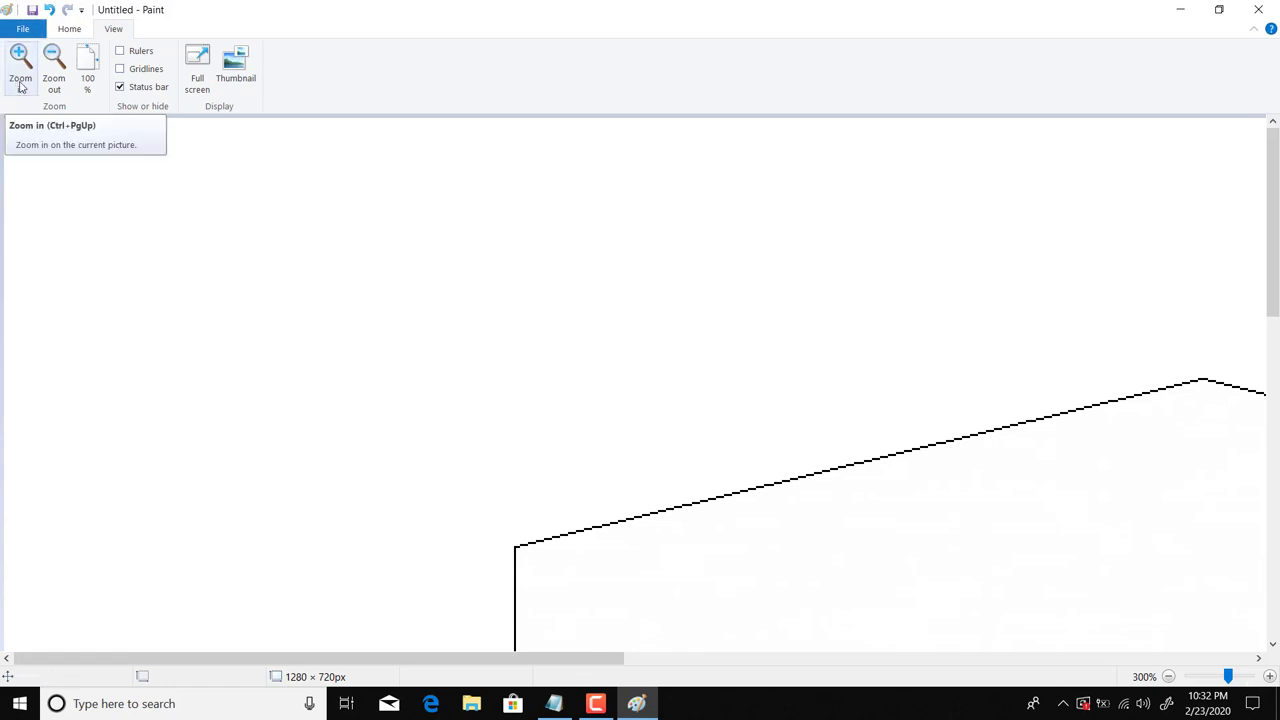
pyautogui.click(86, 95)
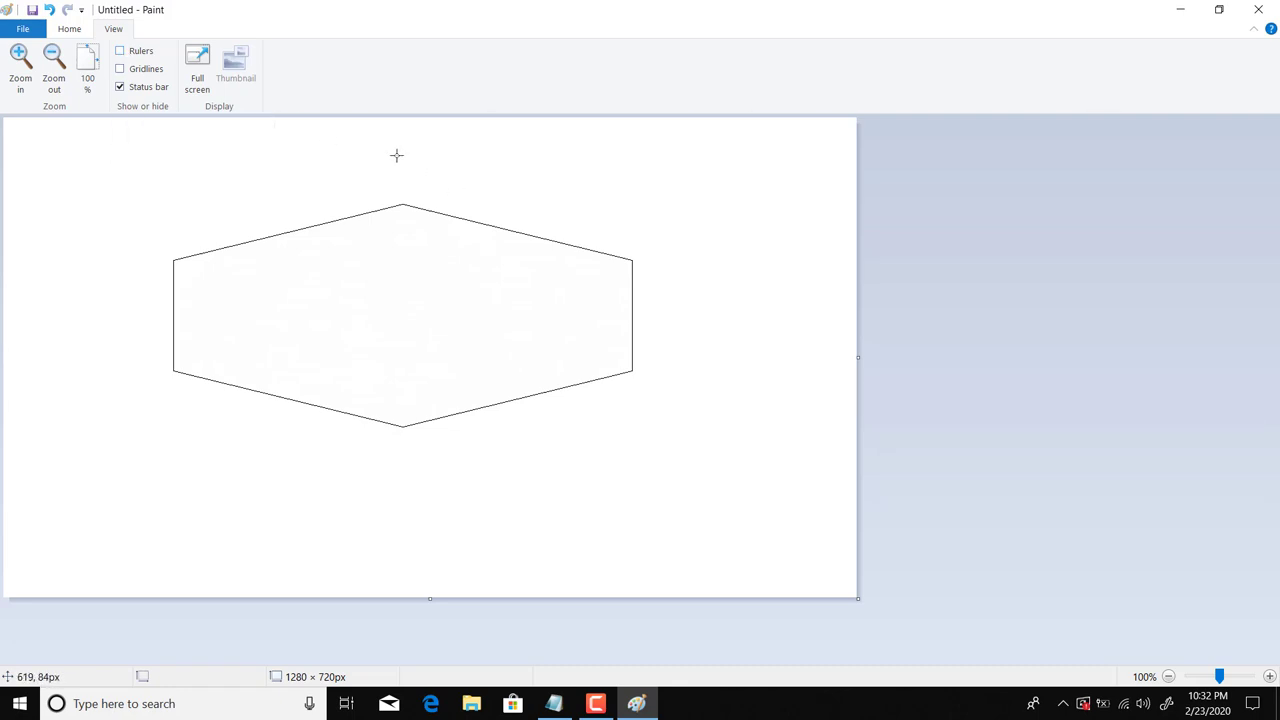
# Show the rulers and gridlines on the canvas
pyautogui.click(126, 56)
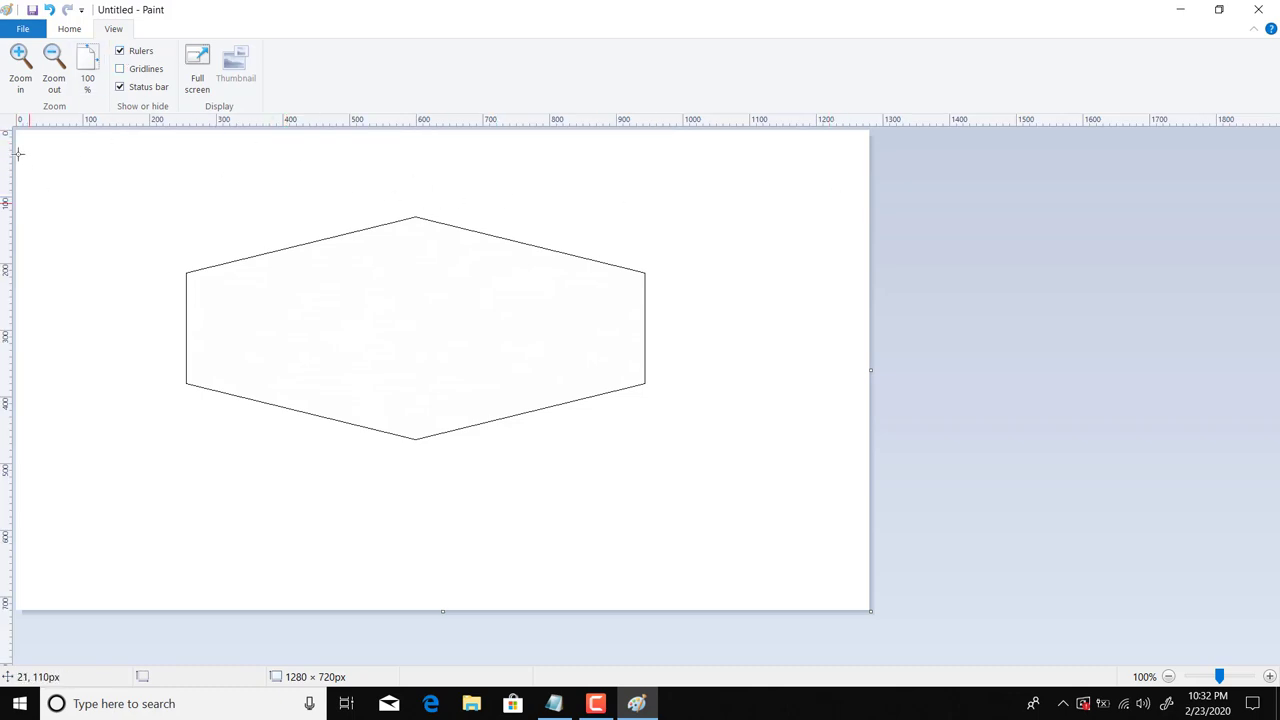
pyautogui.click(120, 69)
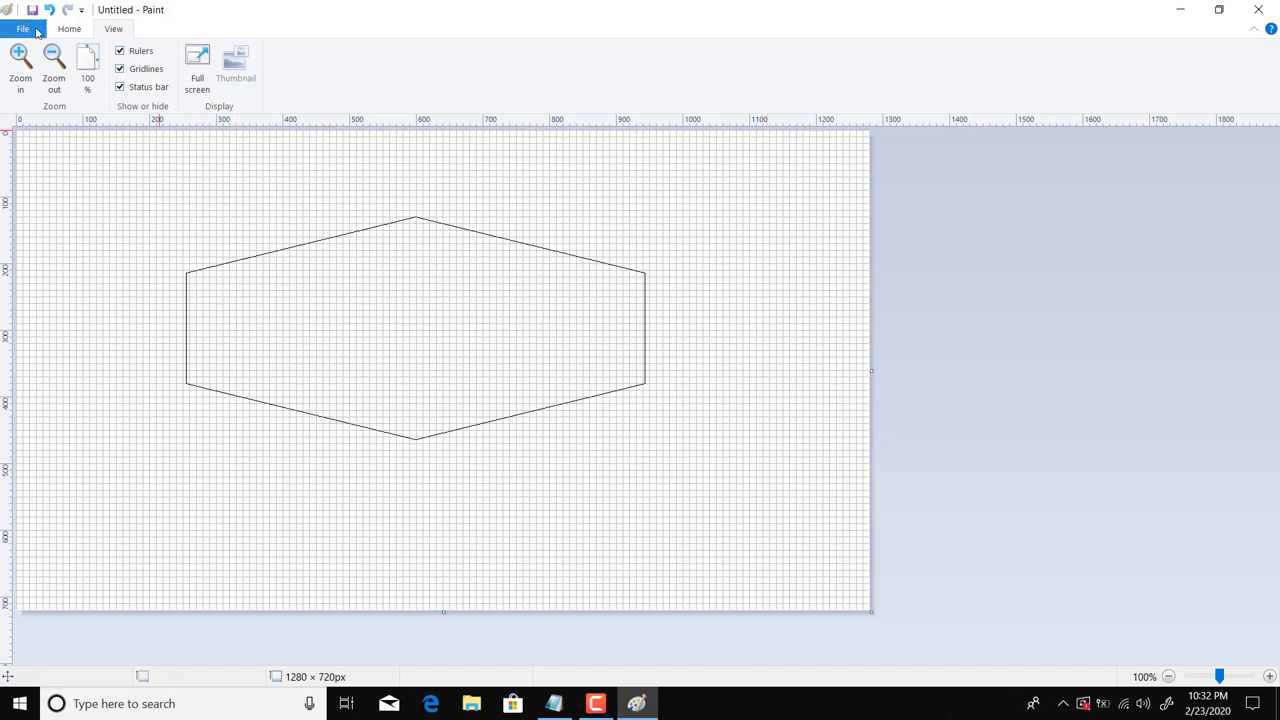
# Start a new blank picture, discarding the hexagon drawing without saving it
pyautogui.click(33, 31)
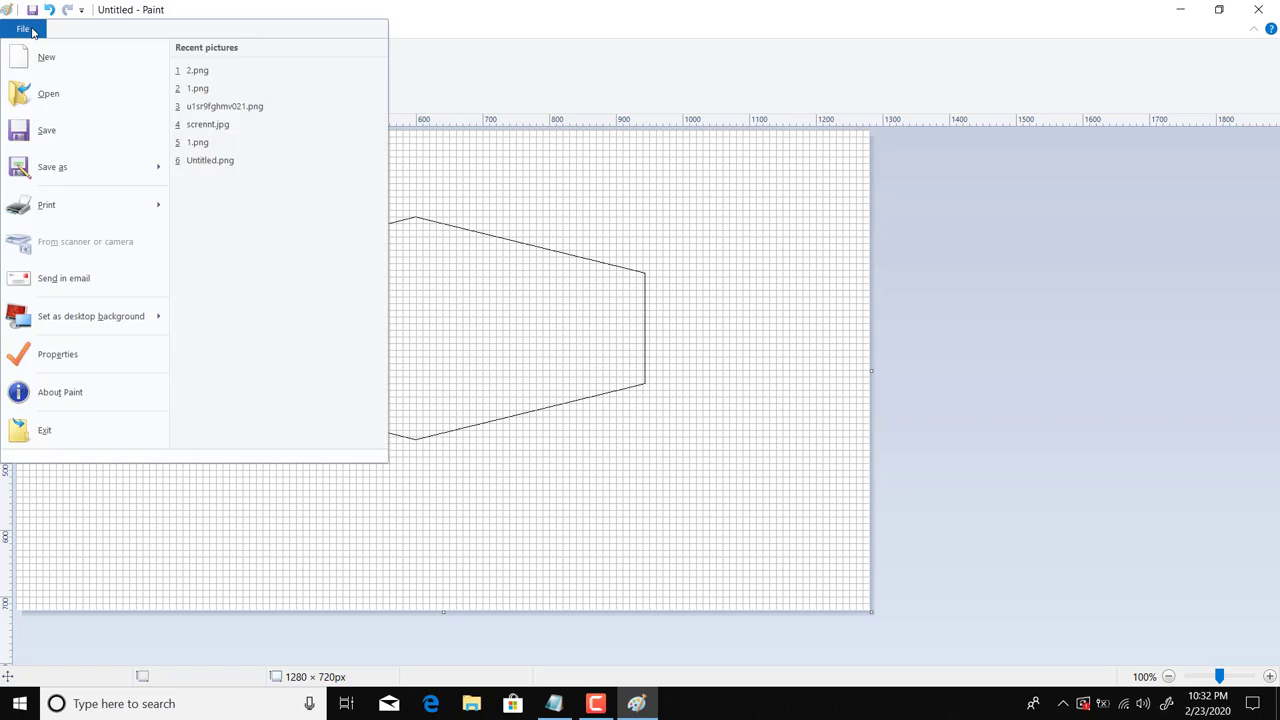
pyautogui.click(478, 45)
pyautogui.click(11, 34)
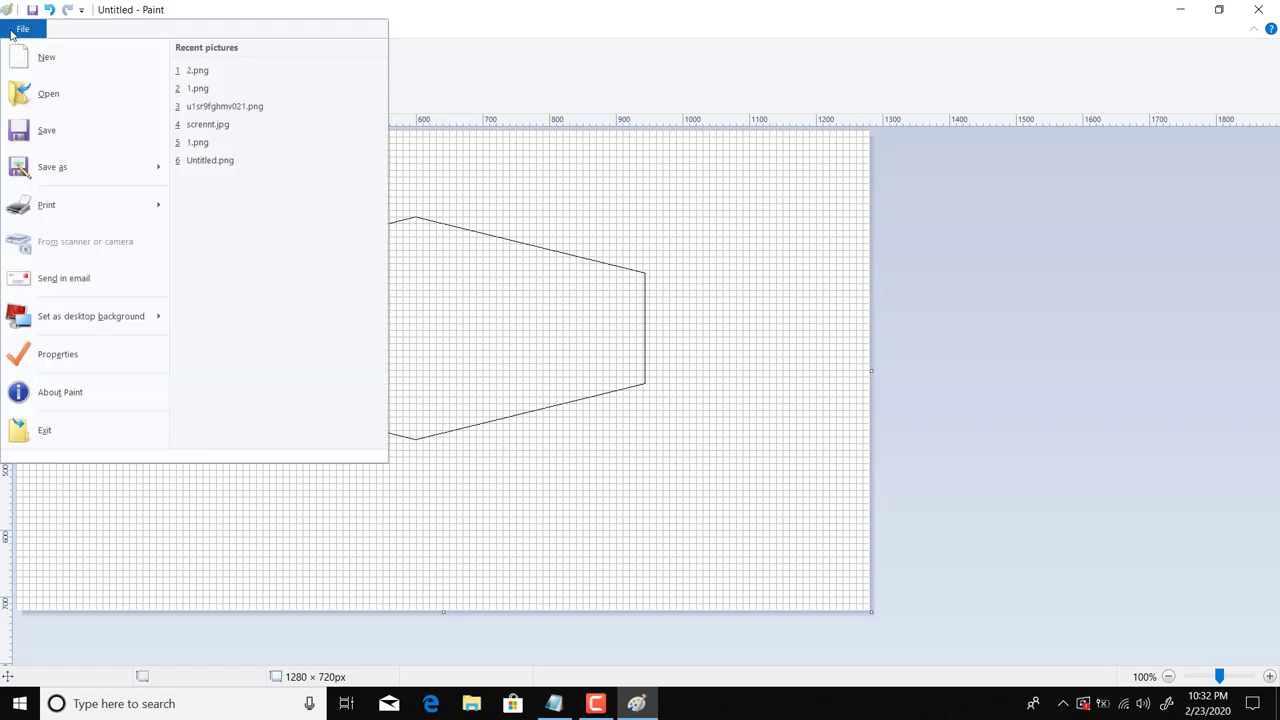
pyautogui.click(82, 72)
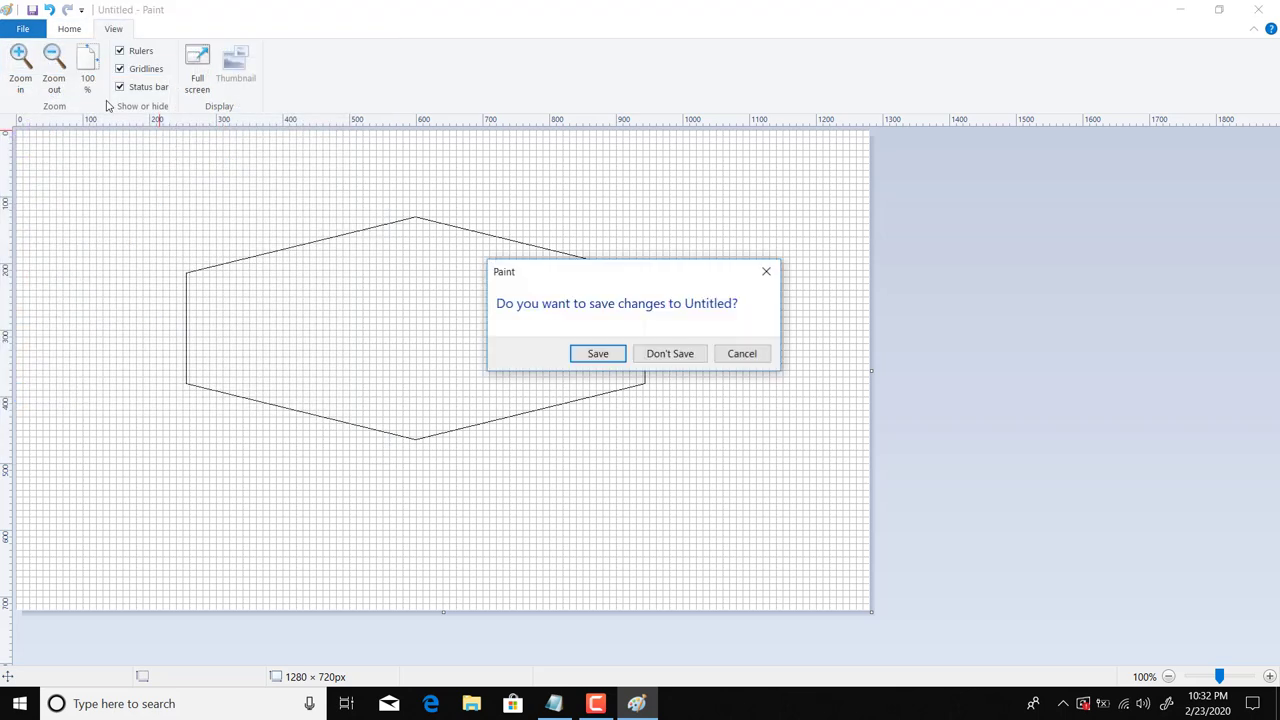
pyautogui.click(683, 355)
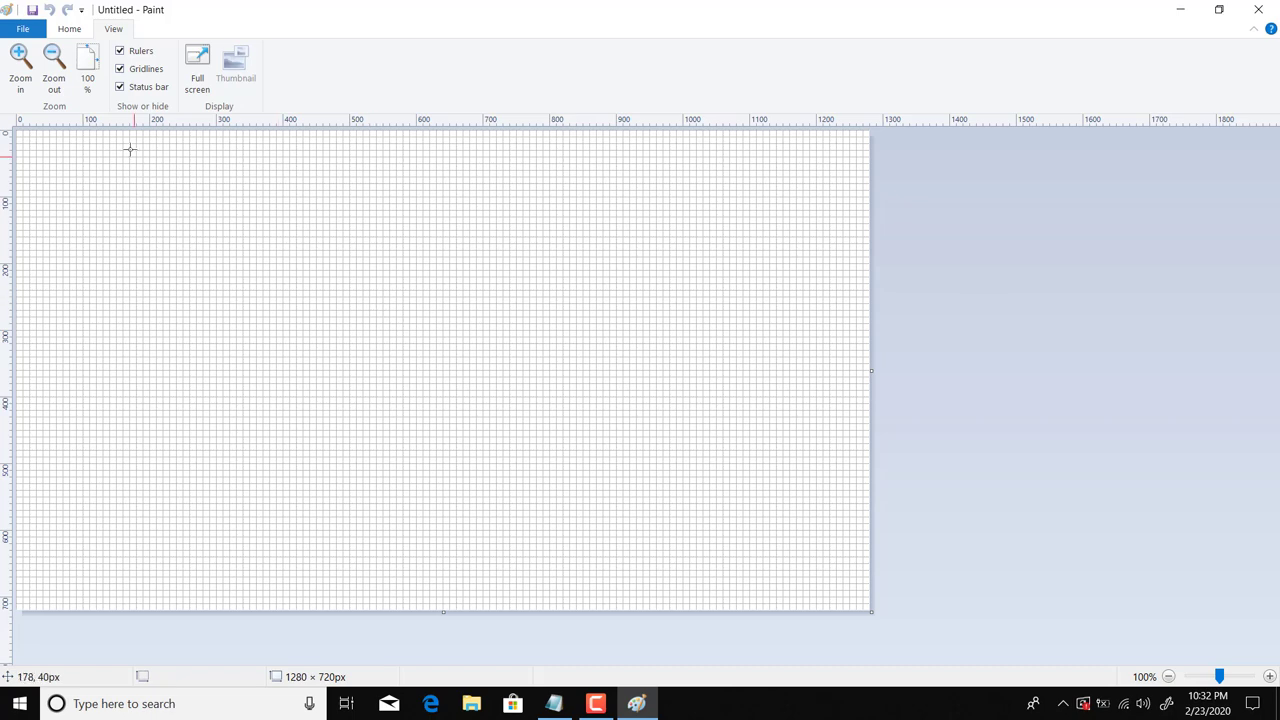
# Hide the gridlines and rulers on the blank canvas
pyautogui.doubleClick(120, 67)
pyautogui.click(120, 51)
pyautogui.click(120, 68)
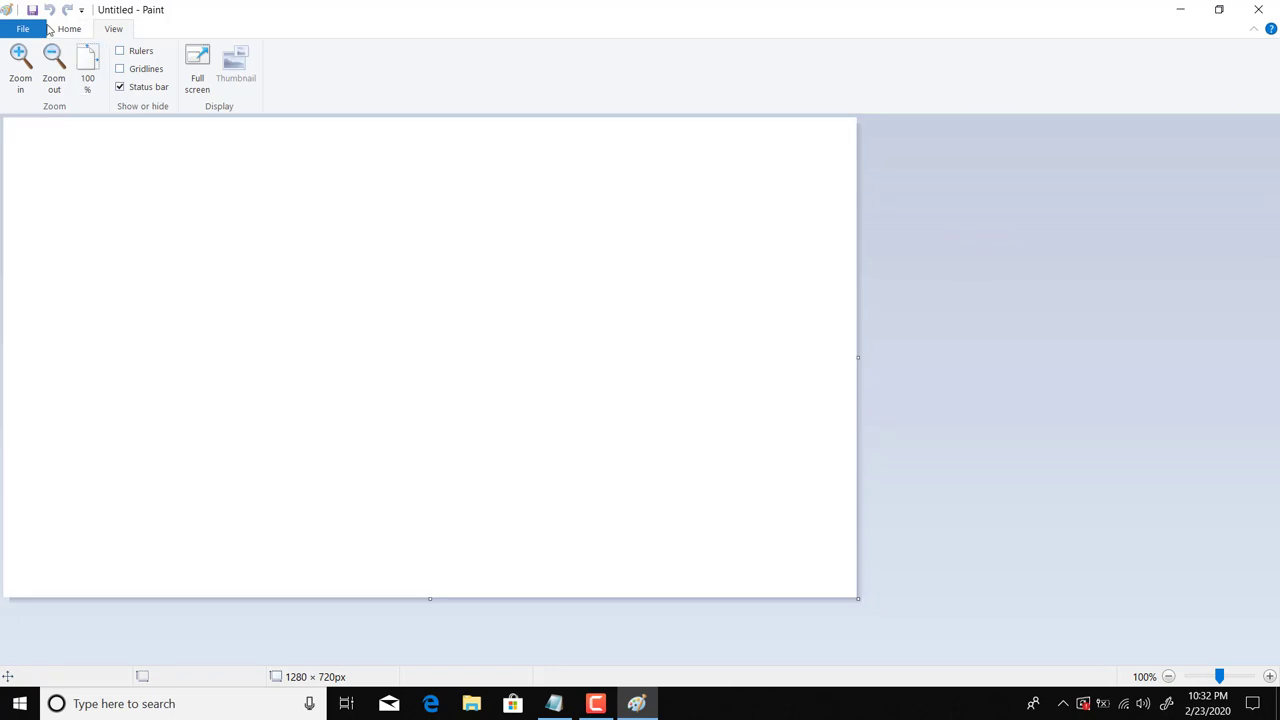
# Begin opening an existing picture and browse to the Alamin Tech folder on the Youtube Project (D:) drive
pyautogui.click(40, 29)
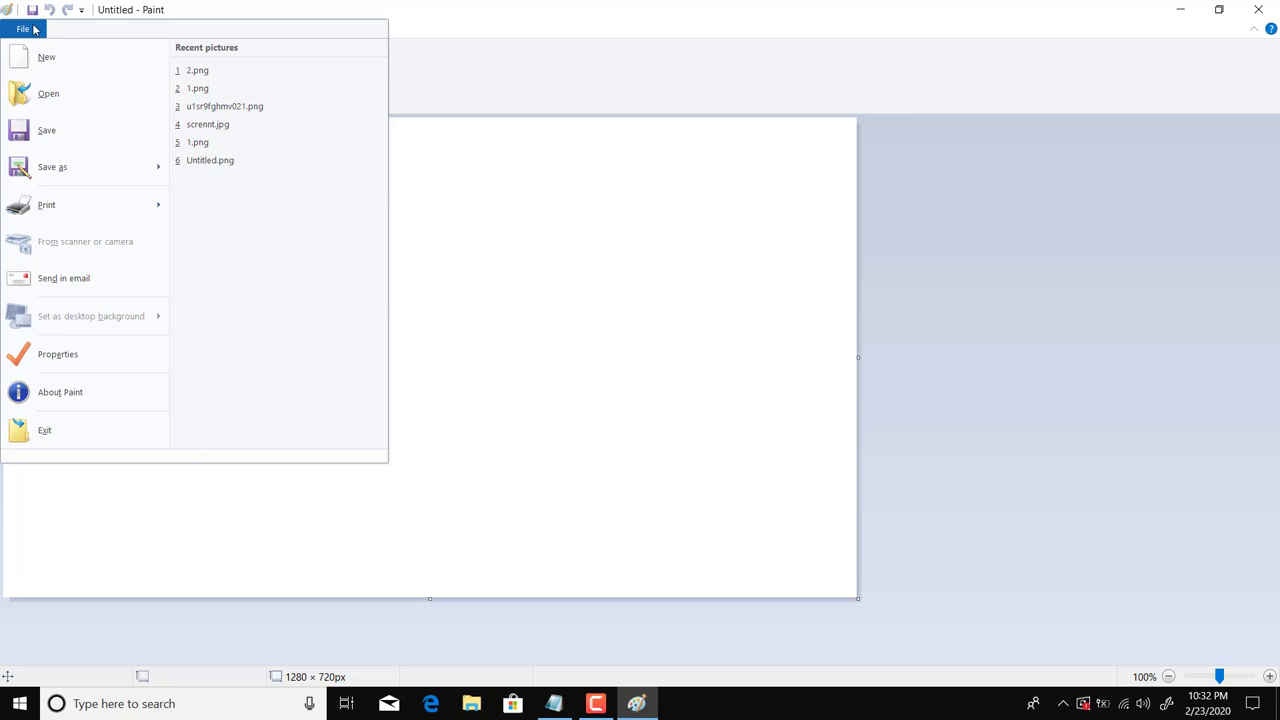
pyautogui.click(57, 99)
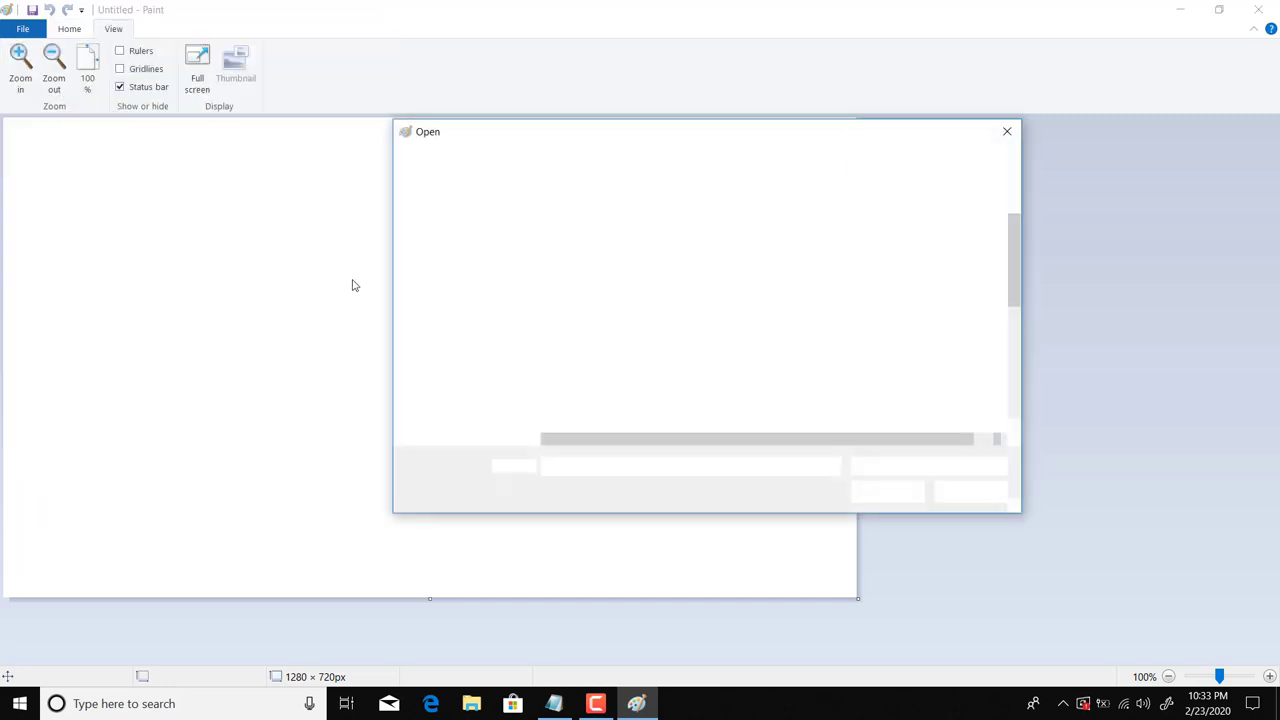
pyautogui.scroll(-2, 508, 400)
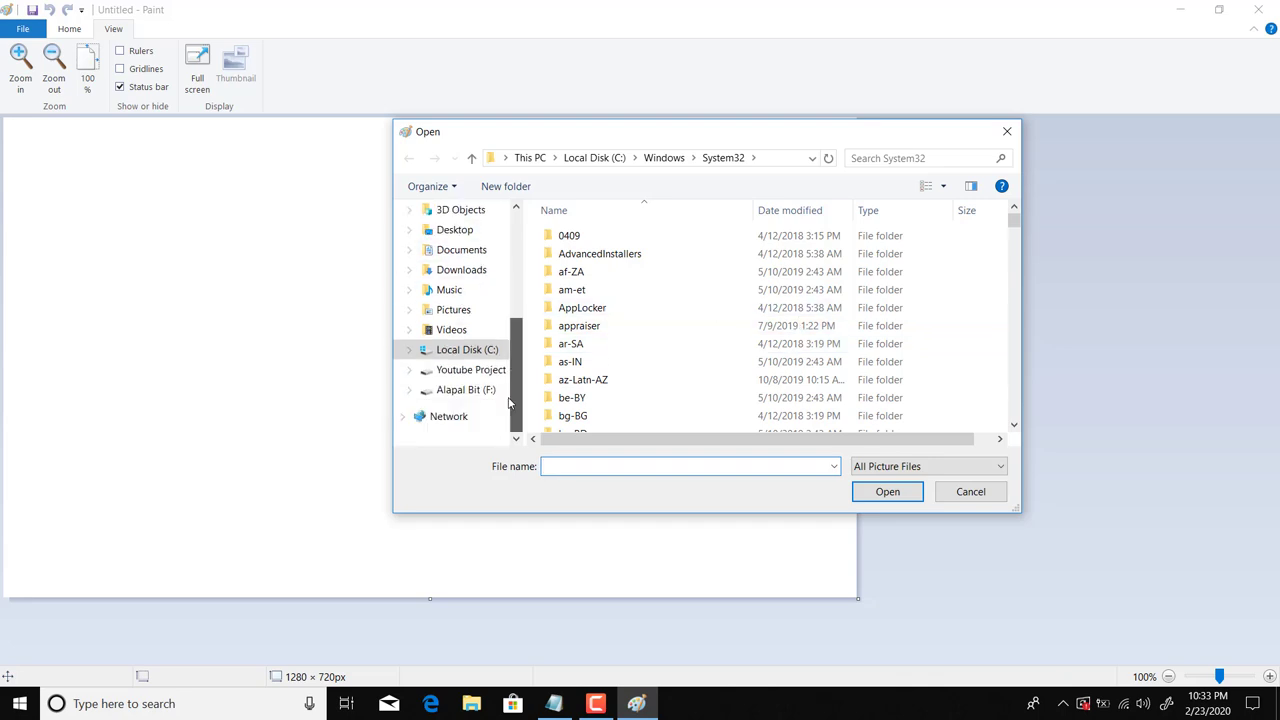
pyautogui.click(495, 390)
pyautogui.click(497, 373)
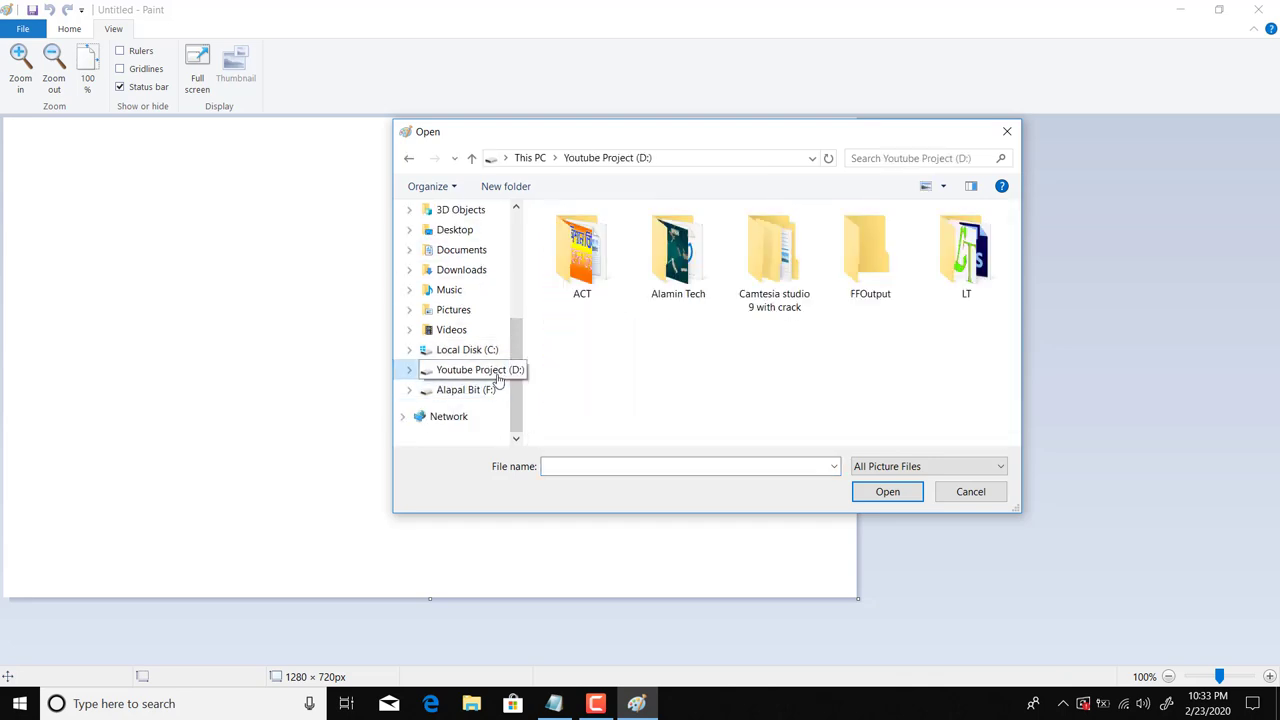
pyautogui.click(709, 285)
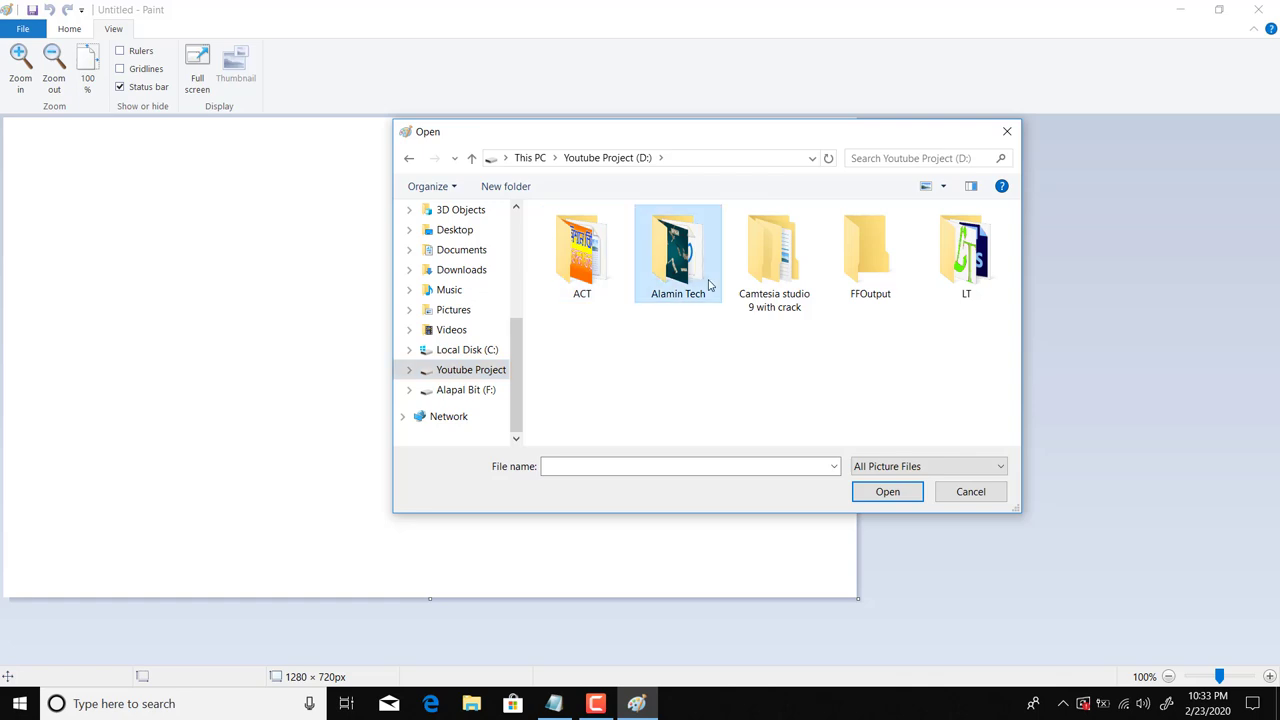
pyautogui.doubleClick(709, 285)
# Open Basic Computer Course Basic Computer Knowledge কম্পিউটার শিক্ষা (2).jpg from the innermost basic - Copy folder inside basic
pyautogui.click(585, 282)
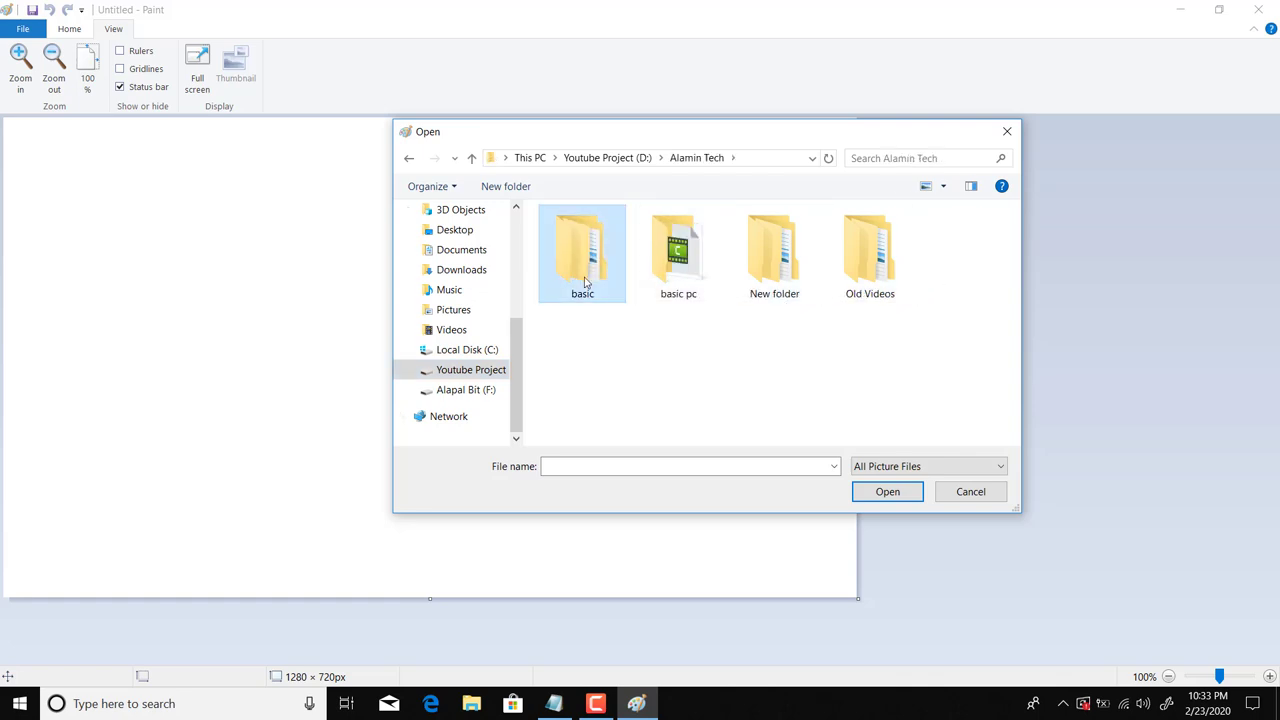
pyautogui.doubleClick(585, 282)
pyautogui.doubleClick(595, 238)
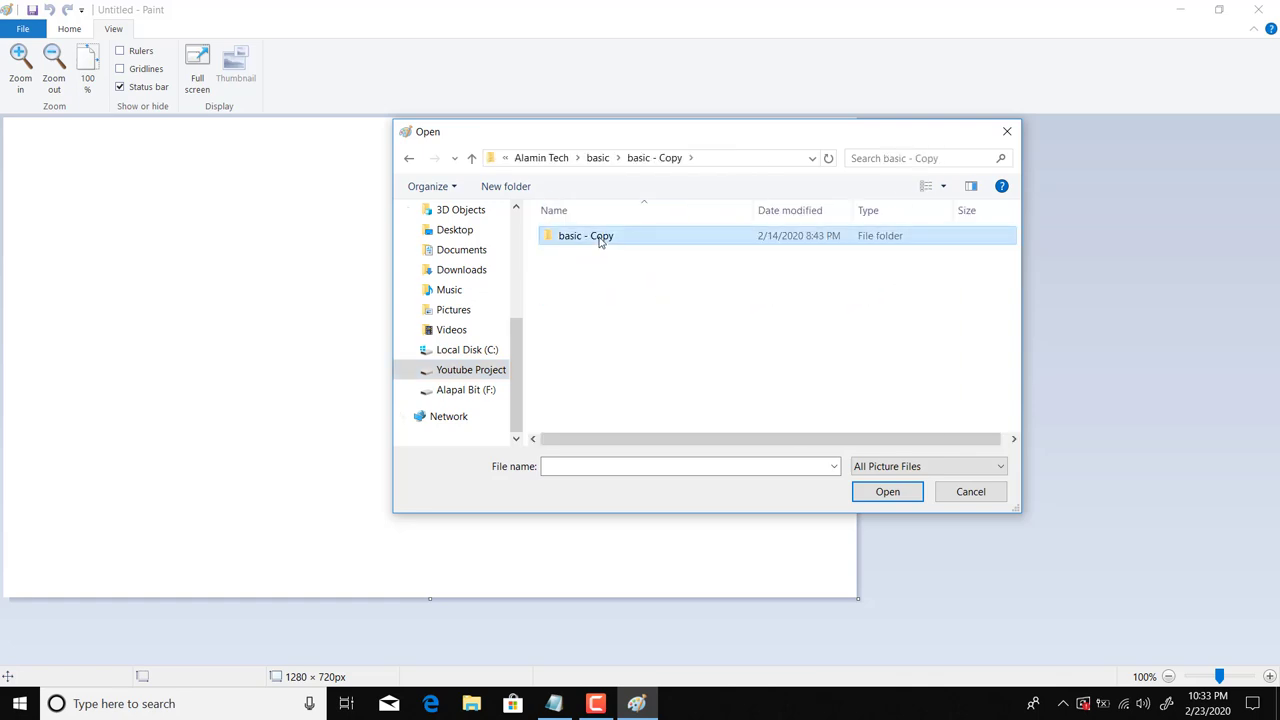
pyautogui.doubleClick(600, 240)
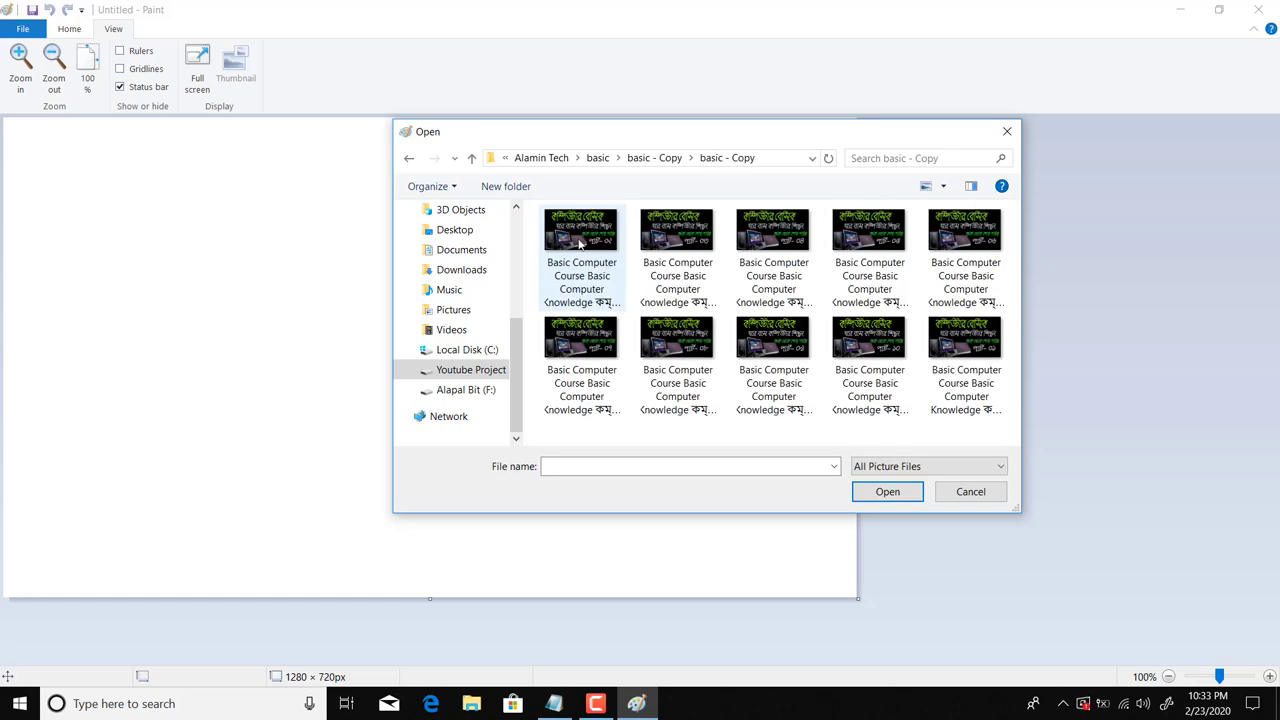
pyautogui.doubleClick(579, 238)
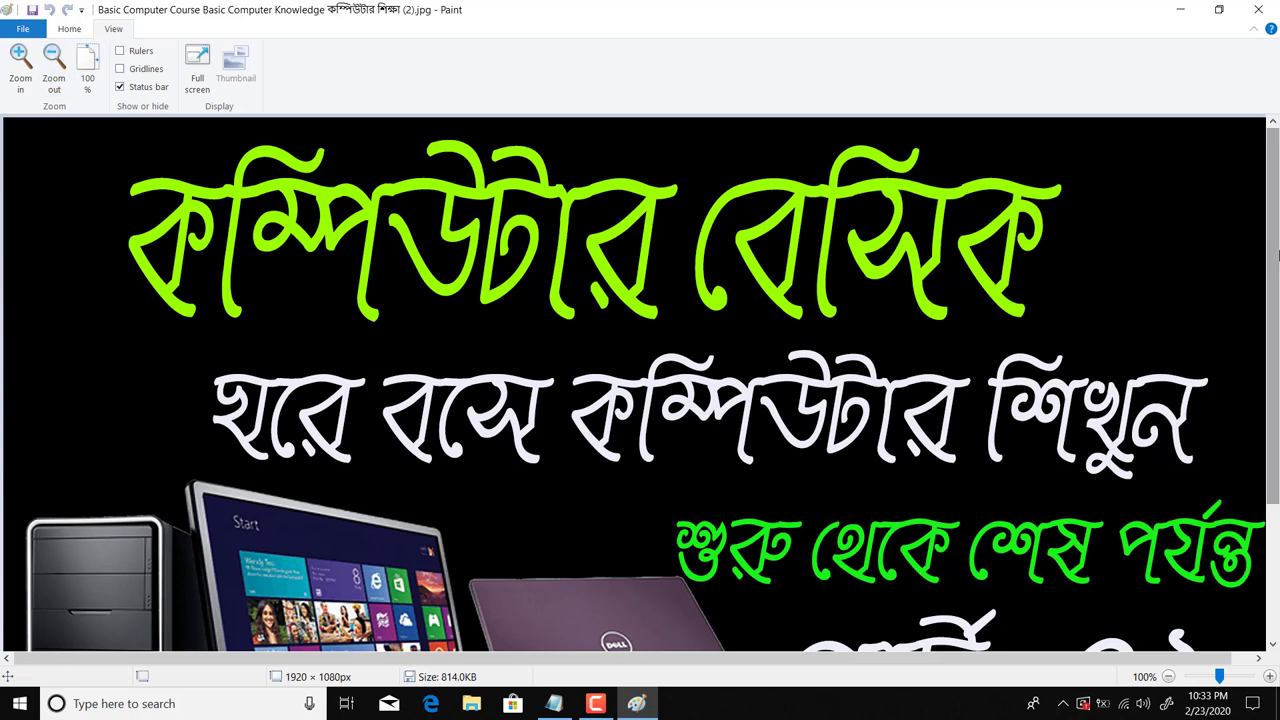
pyautogui.scroll(-1, 950, 371)
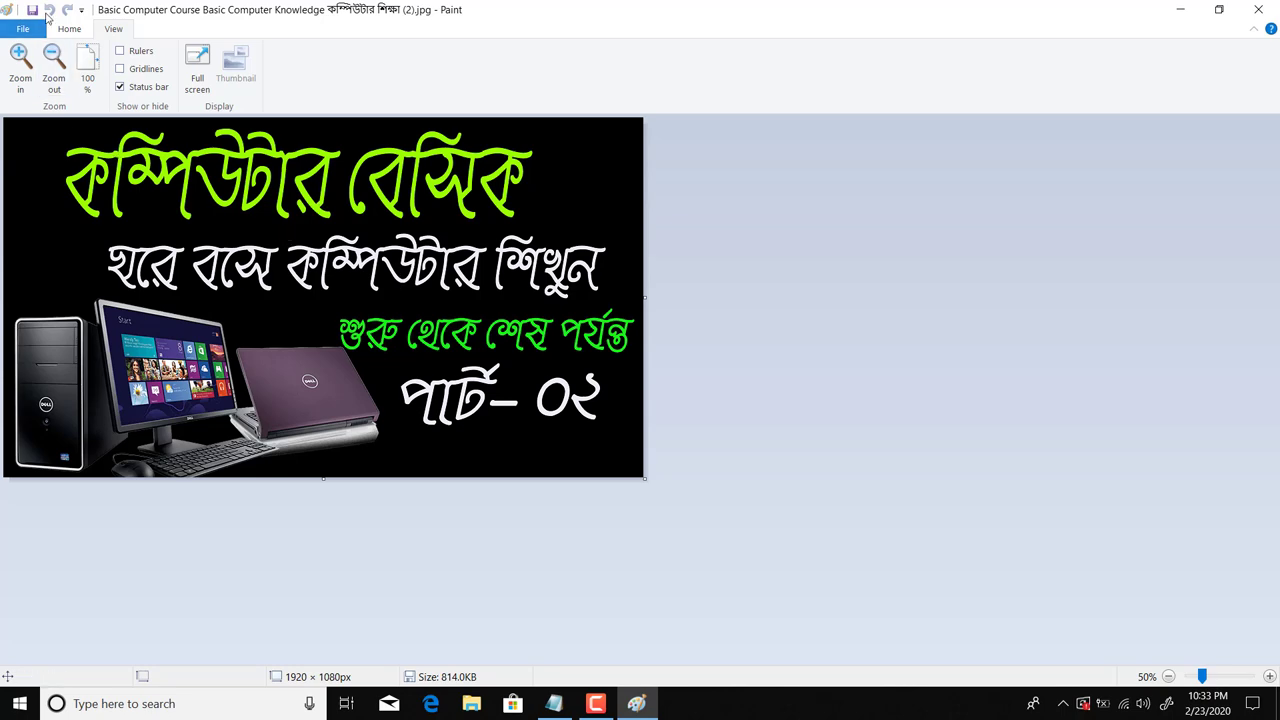
# Examine the Save as picture formats and the other file commands, leaving the picture unsaved
pyautogui.click(23, 29)
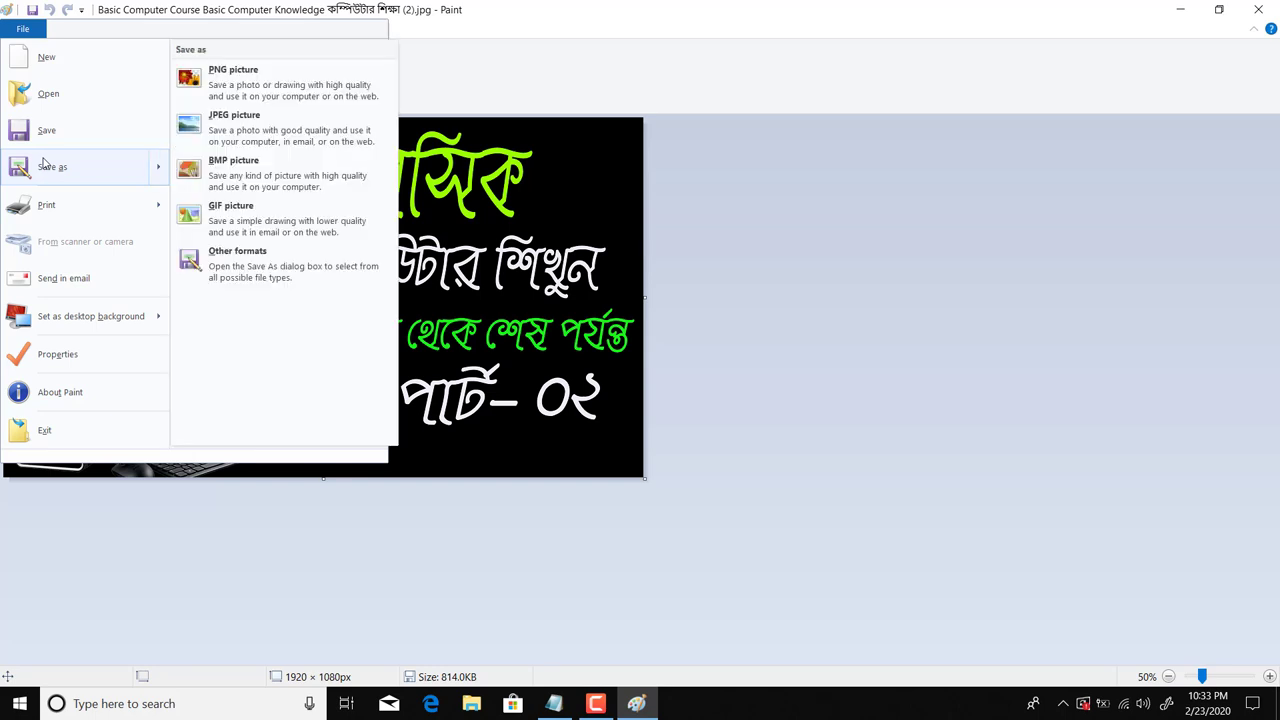
pyautogui.click(606, 100)
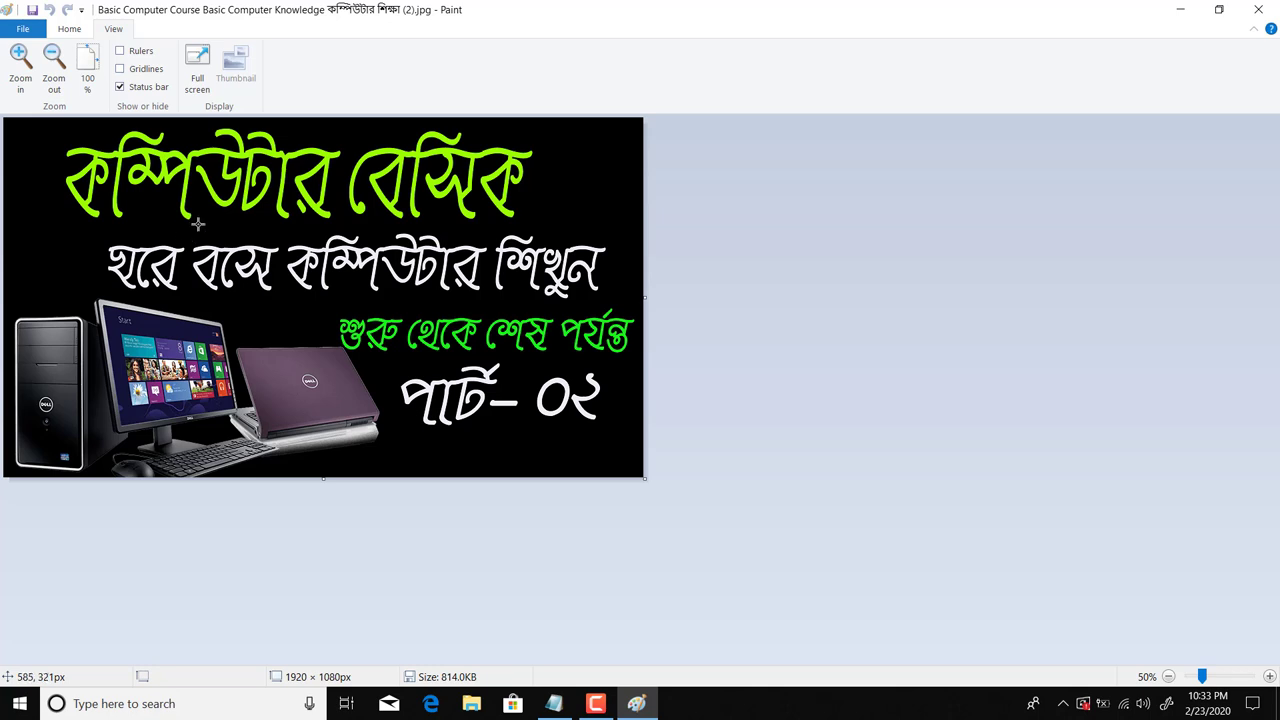
pyautogui.click(22, 28)
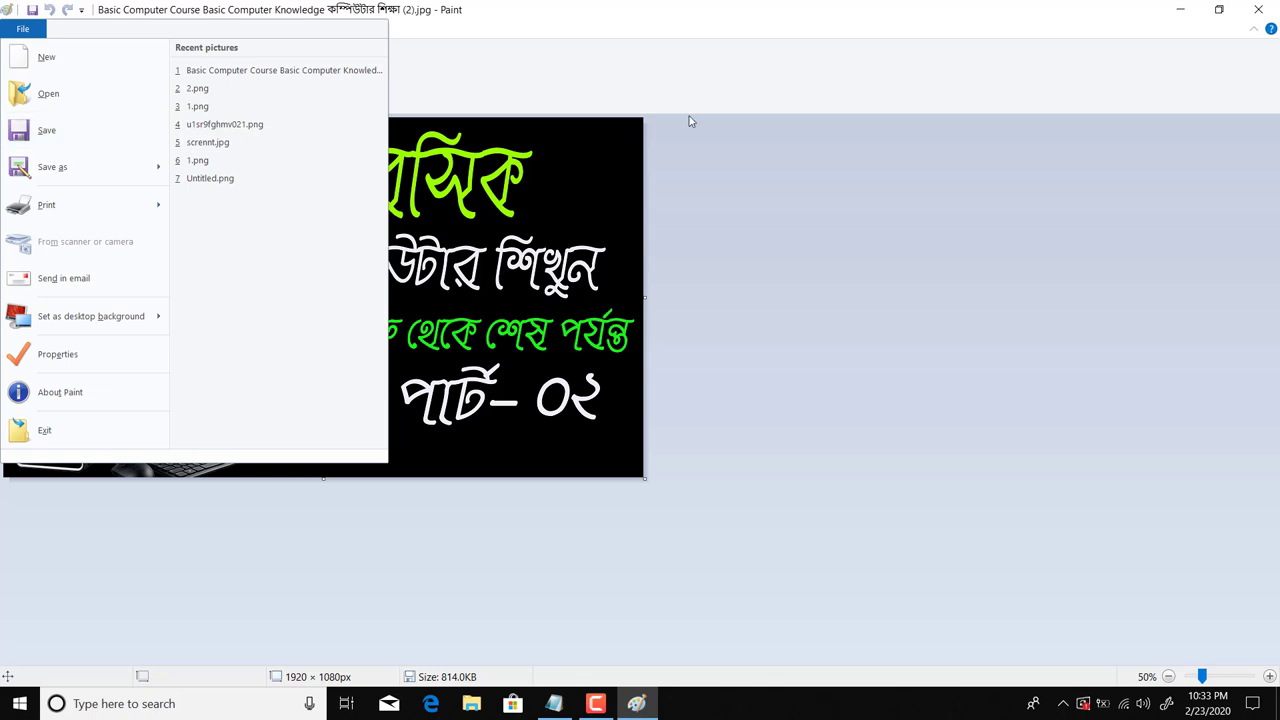
pyautogui.click(611, 155)
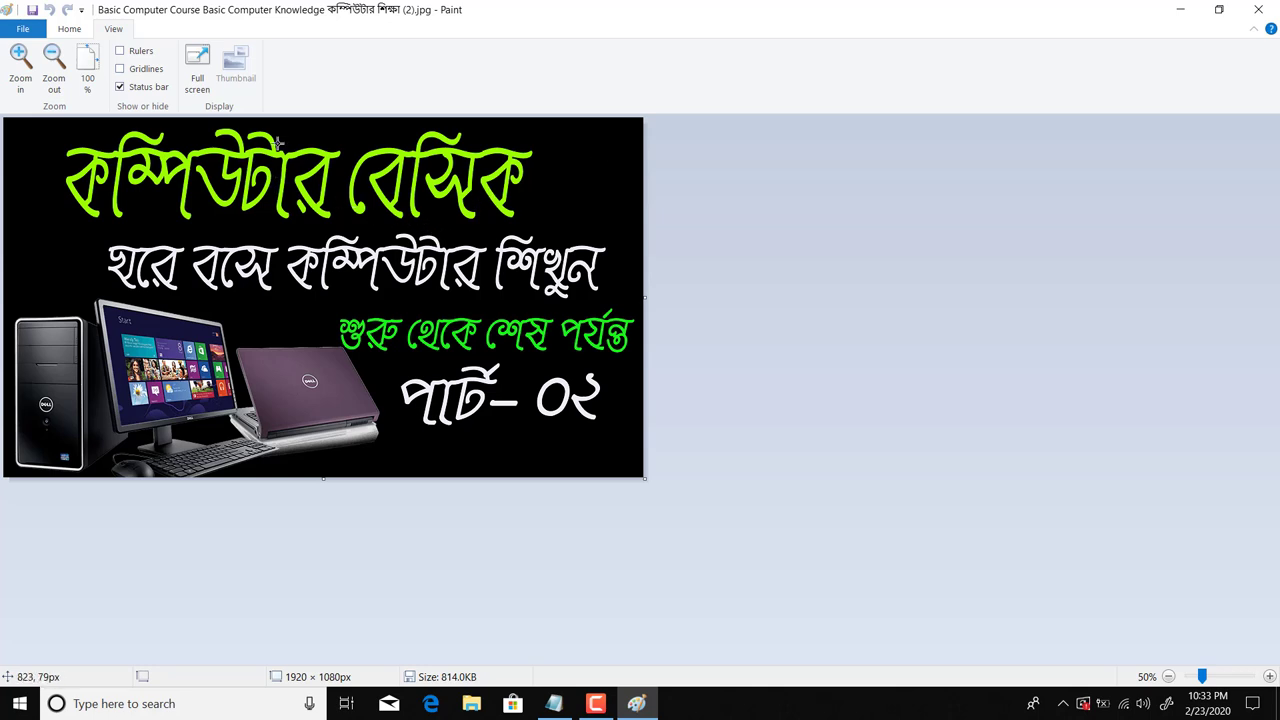
# Choose the Eraser and set Color 1 to white
pyautogui.click(80, 31)
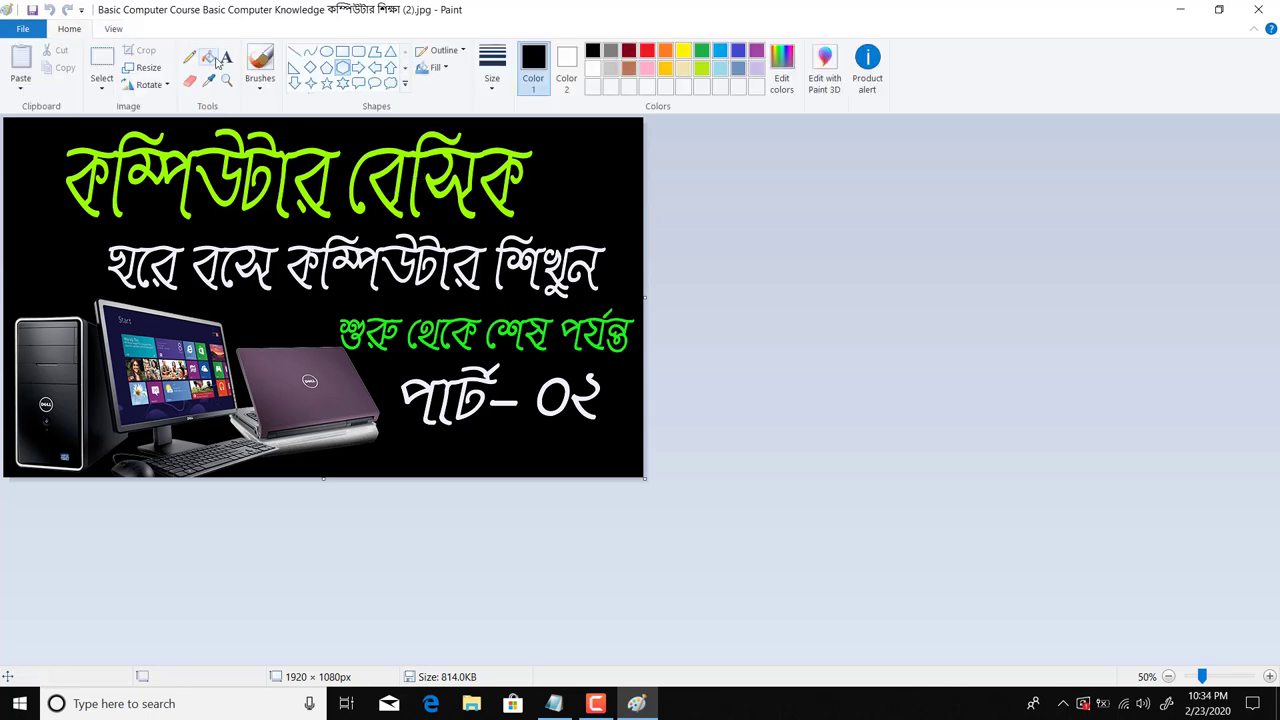
pyautogui.click(191, 84)
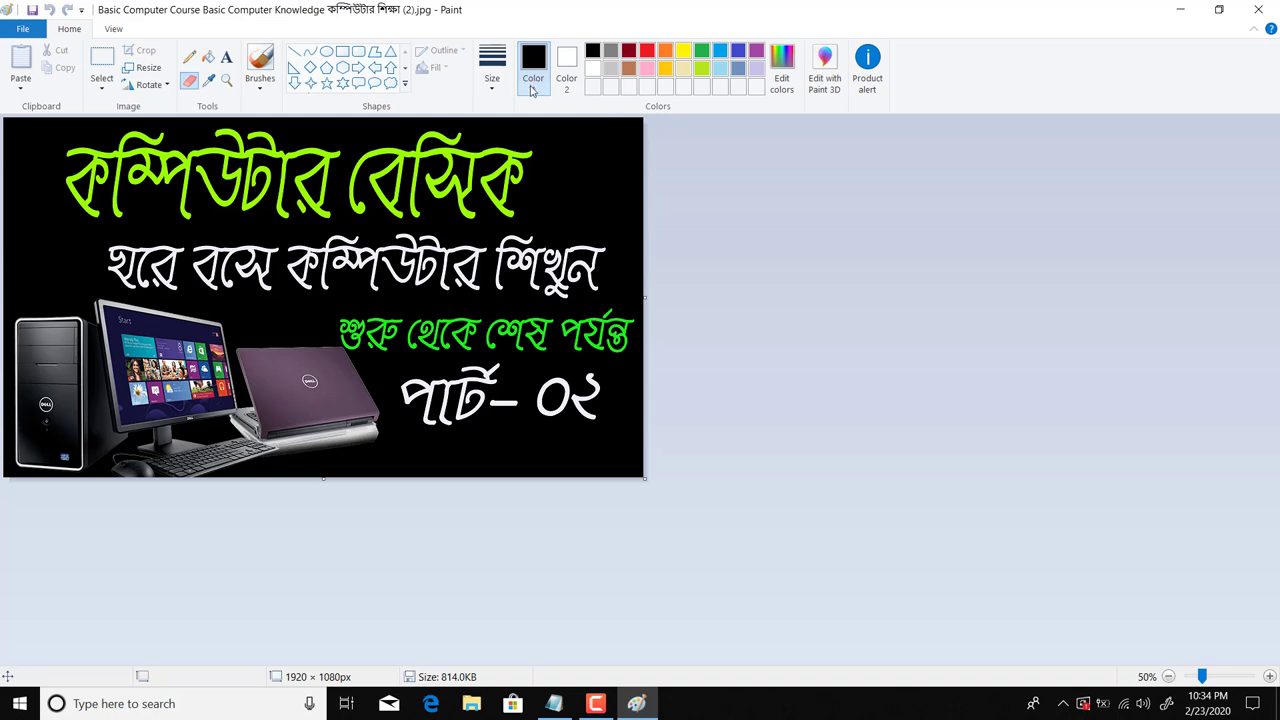
pyautogui.click(593, 68)
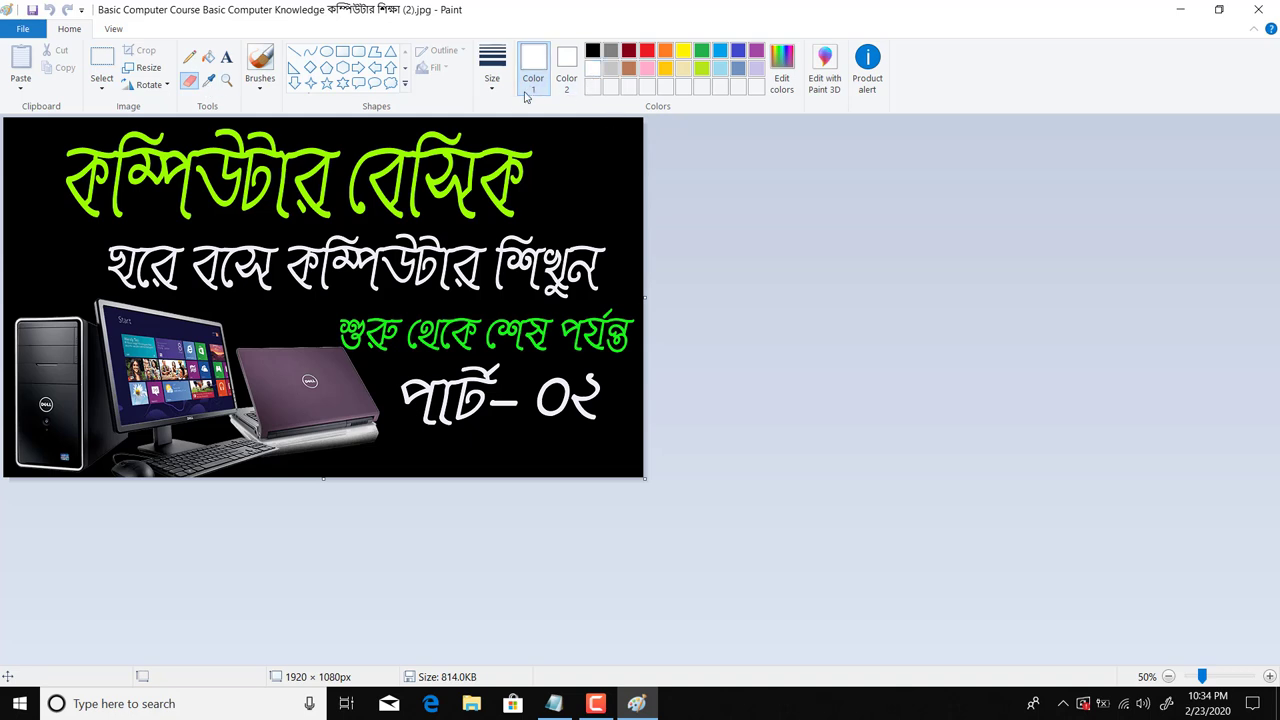